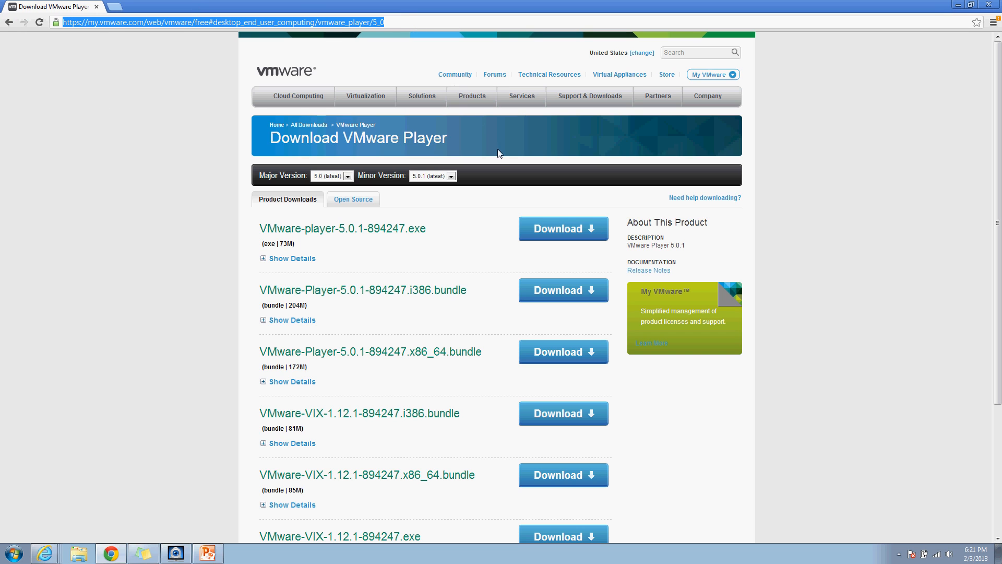
Step: Download the VMware-player-5.0.1-894247.exe installer in Chrome and run it once finished
left_click(544, 228)
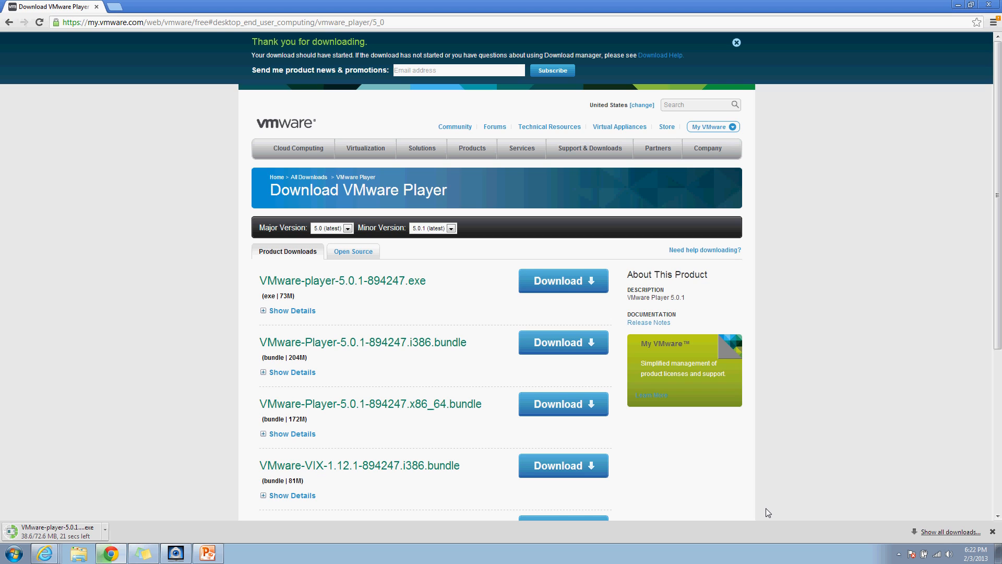
left_click(898, 555)
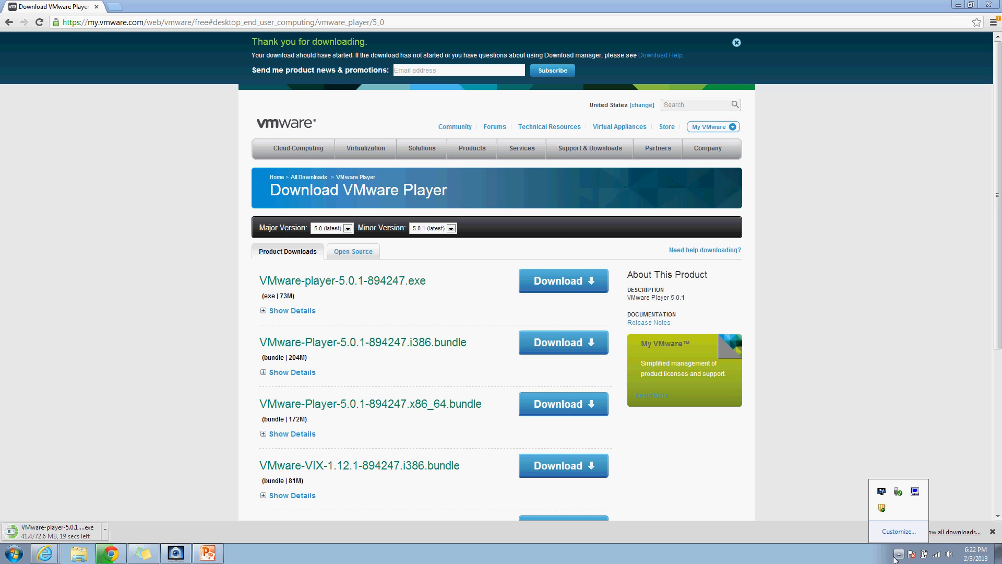
left_click(895, 551)
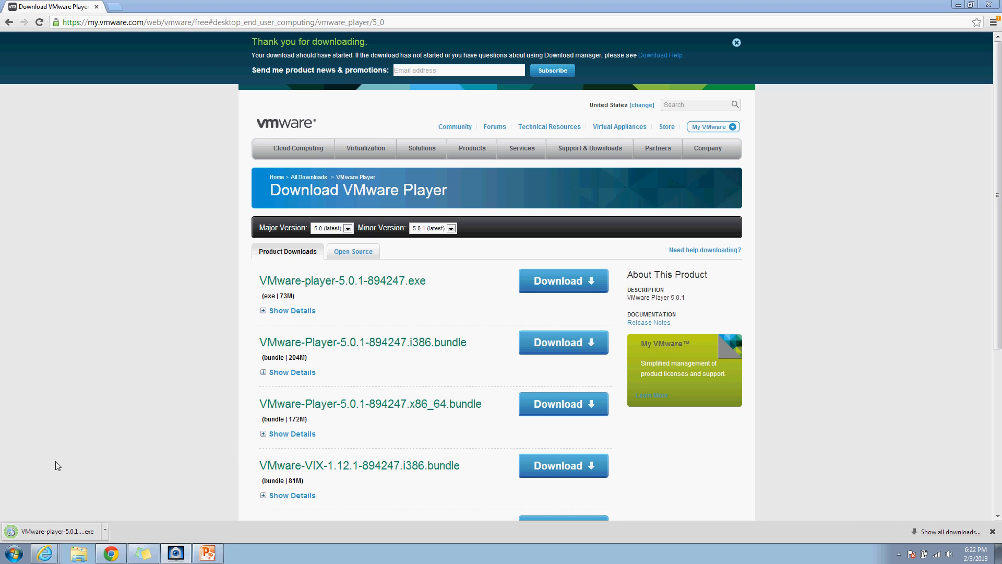
left_click(50, 531)
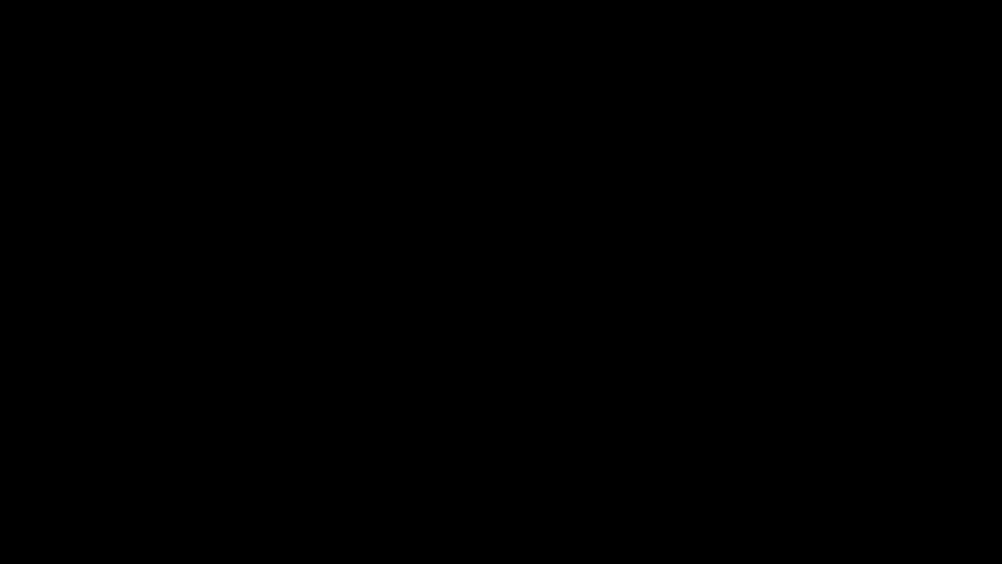
Step: Start VMware Player setup with the default install folder and startup update checks turned off
left_click(546, 280)
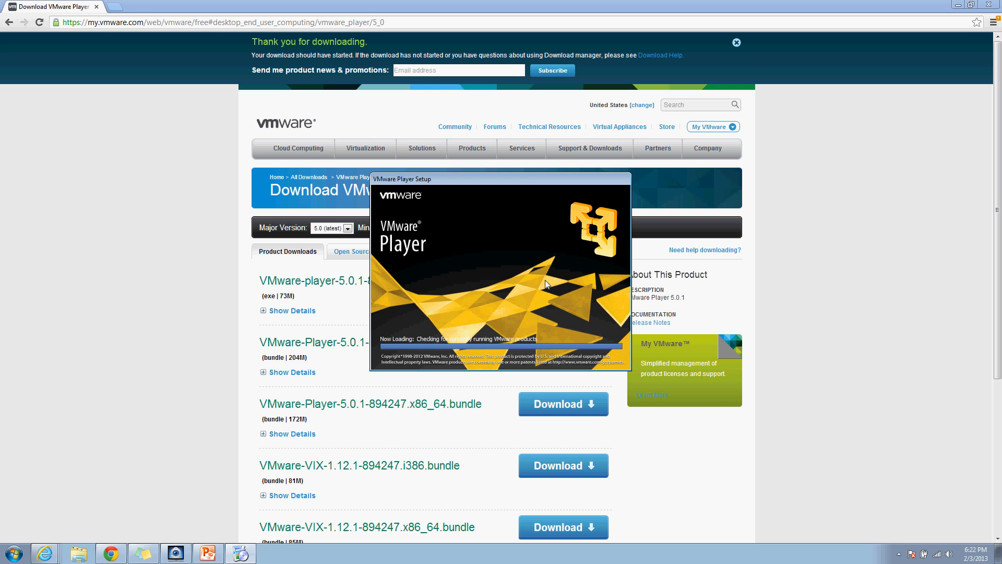
left_click(551, 357)
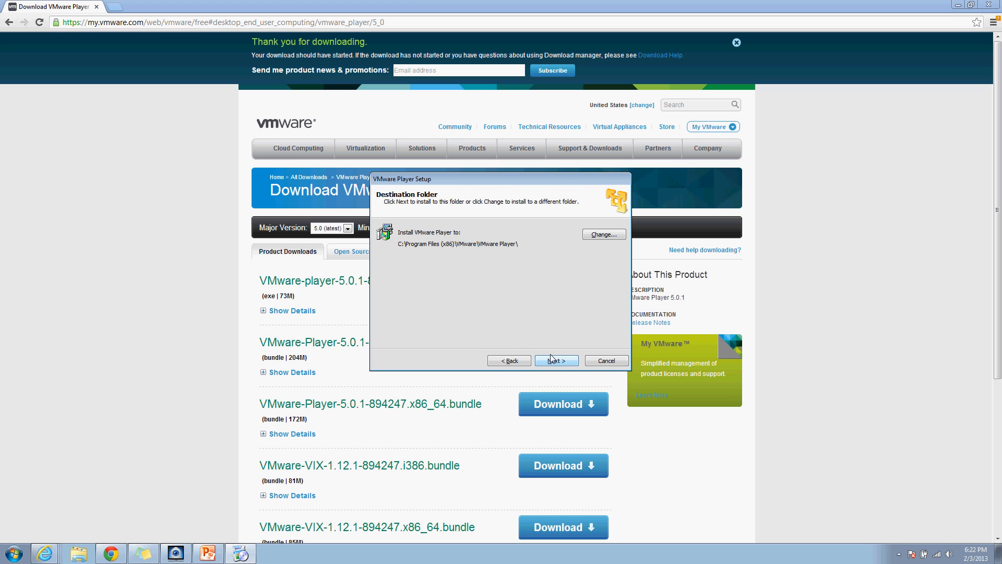
left_click(551, 360)
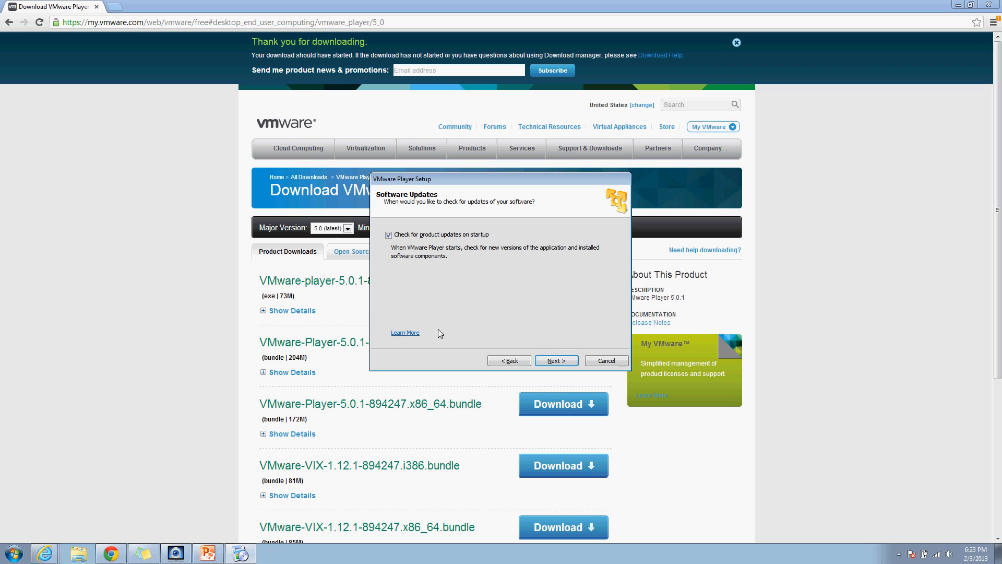
left_click(388, 235)
left_click(555, 361)
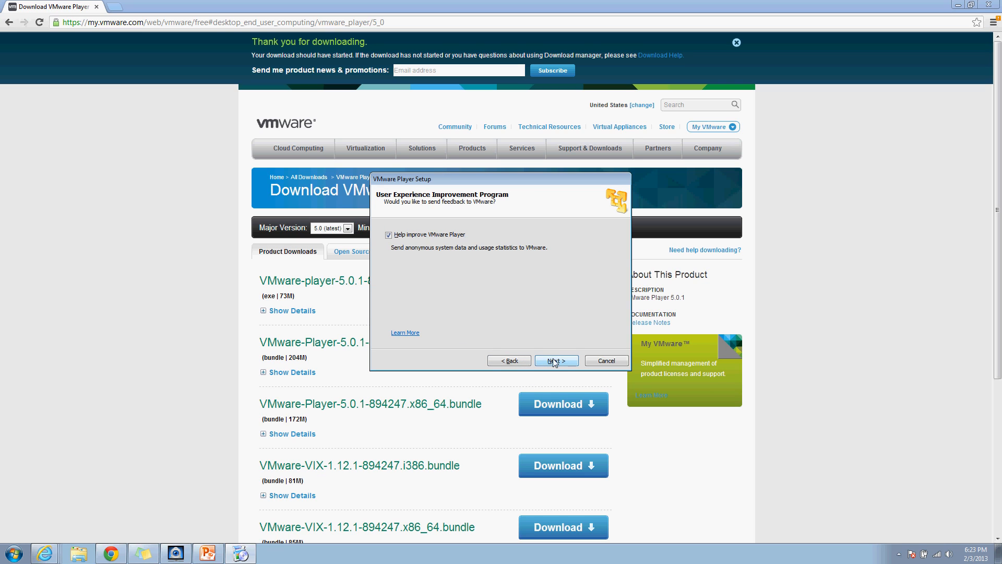
Step: Opt out of usage feedback, keep both shortcuts, install, and close the finished wizard
left_click(389, 234)
left_click(552, 359)
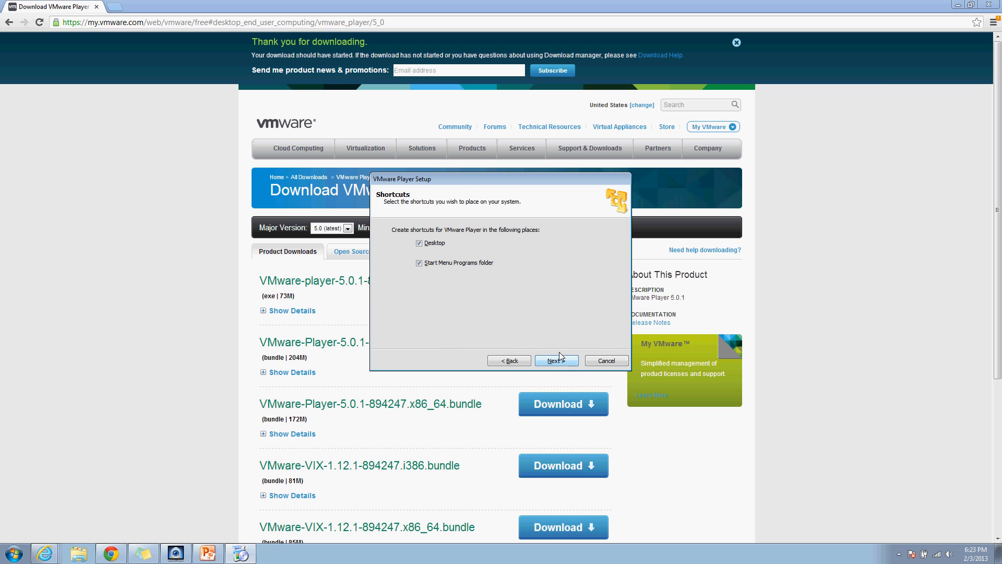
left_click(557, 357)
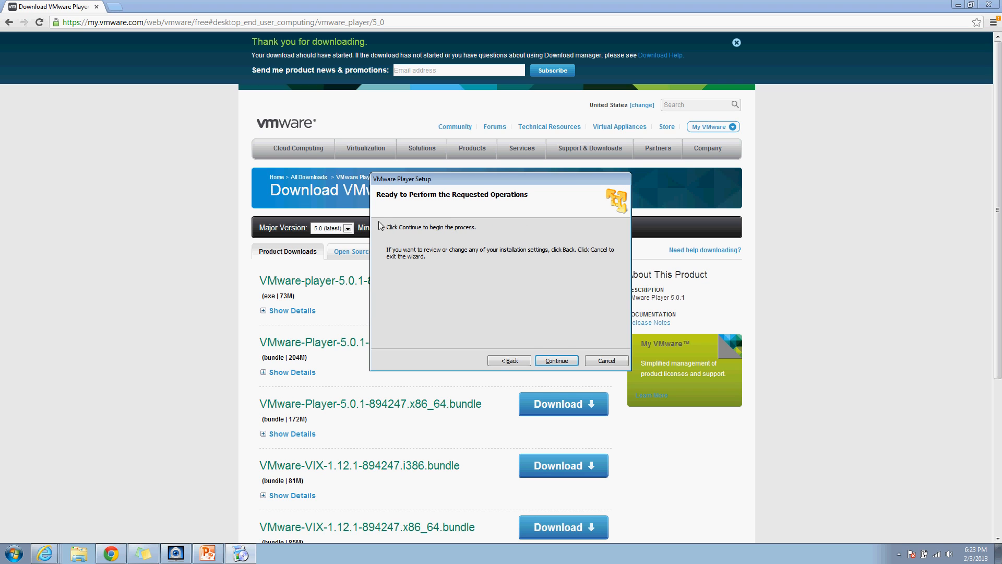
left_click(562, 360)
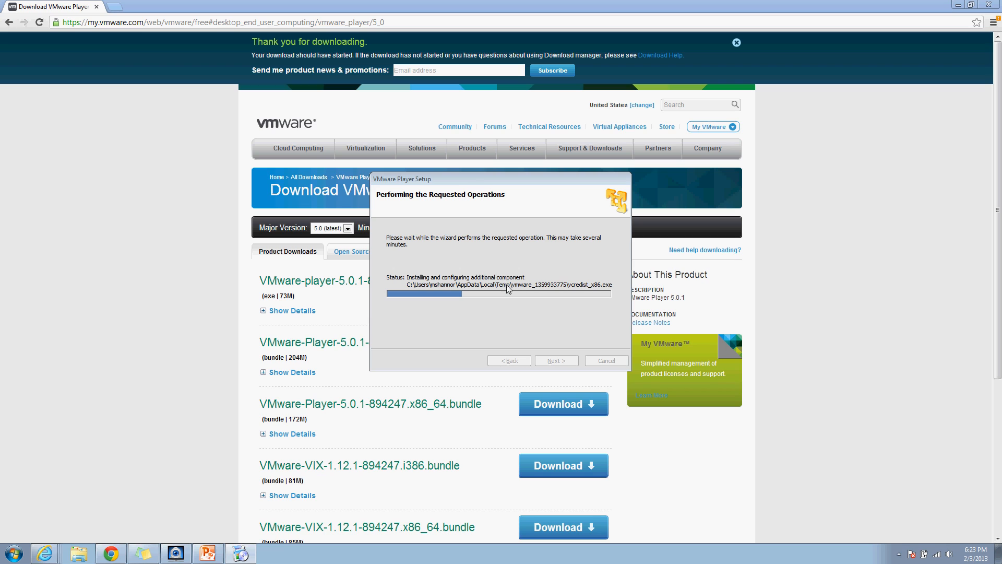
left_click(899, 554)
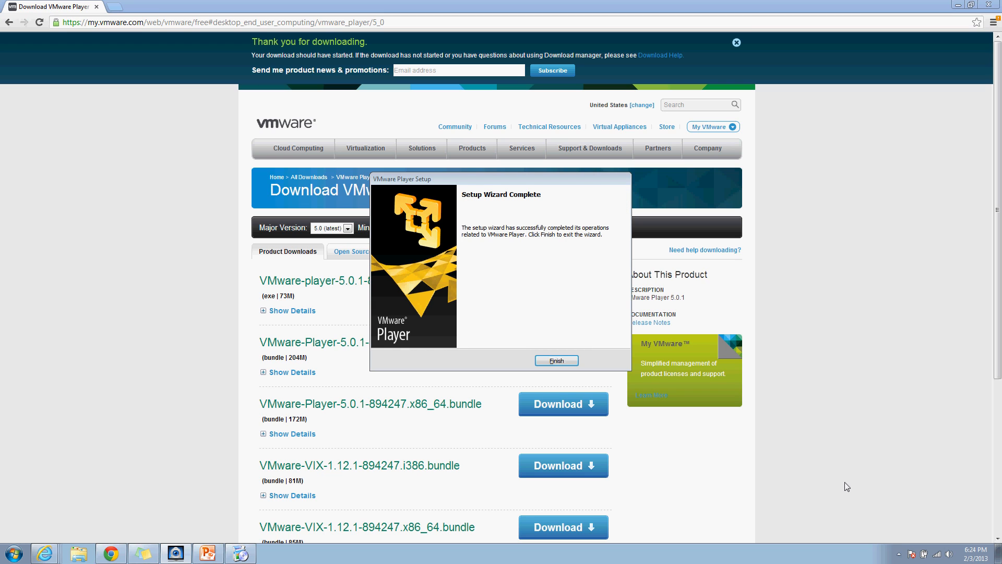
left_click(550, 360)
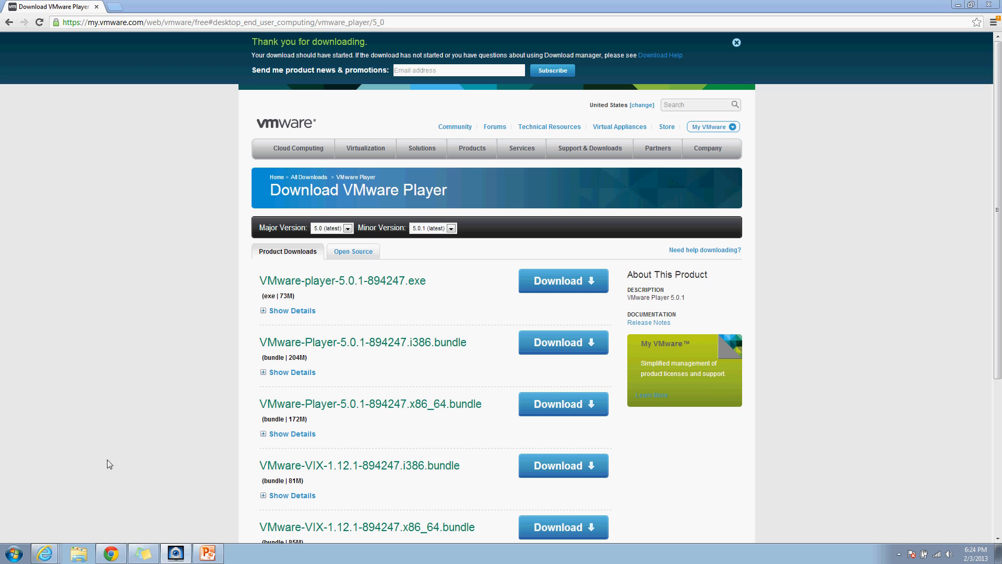
Step: Launch VMware Player from Start, accept the license agreement, and begin a new virtual machine
left_click(6, 551)
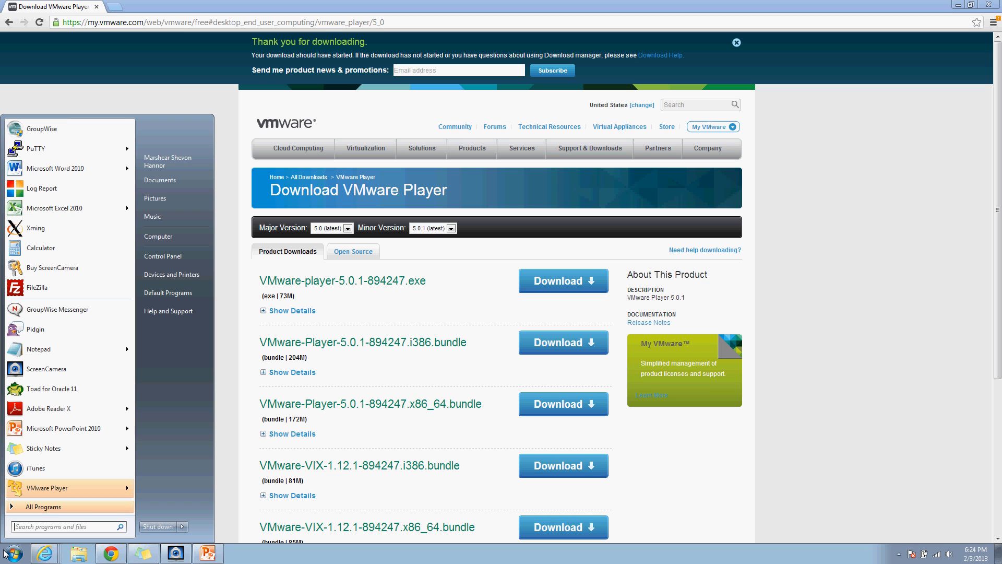
left_click(27, 487)
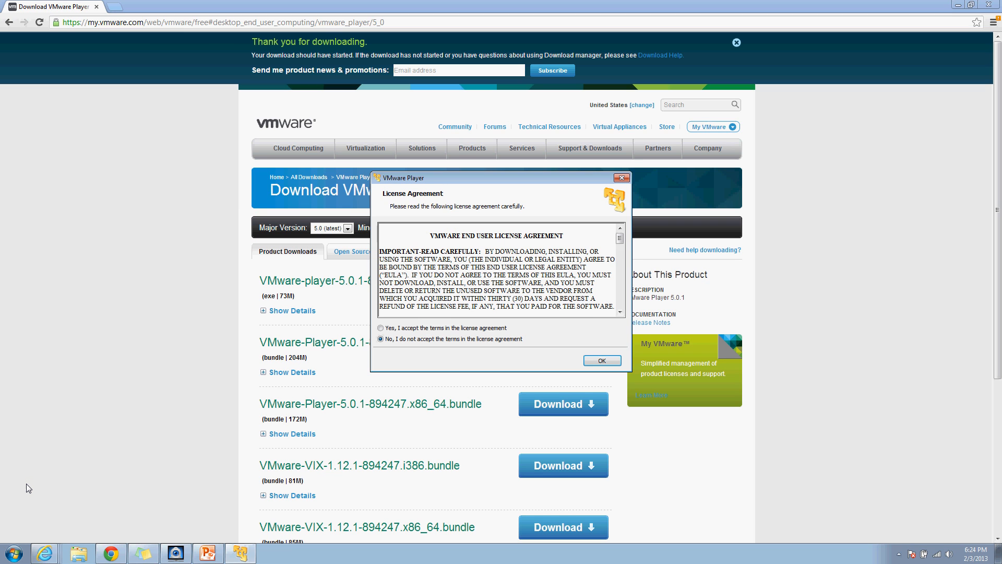
left_click(380, 328)
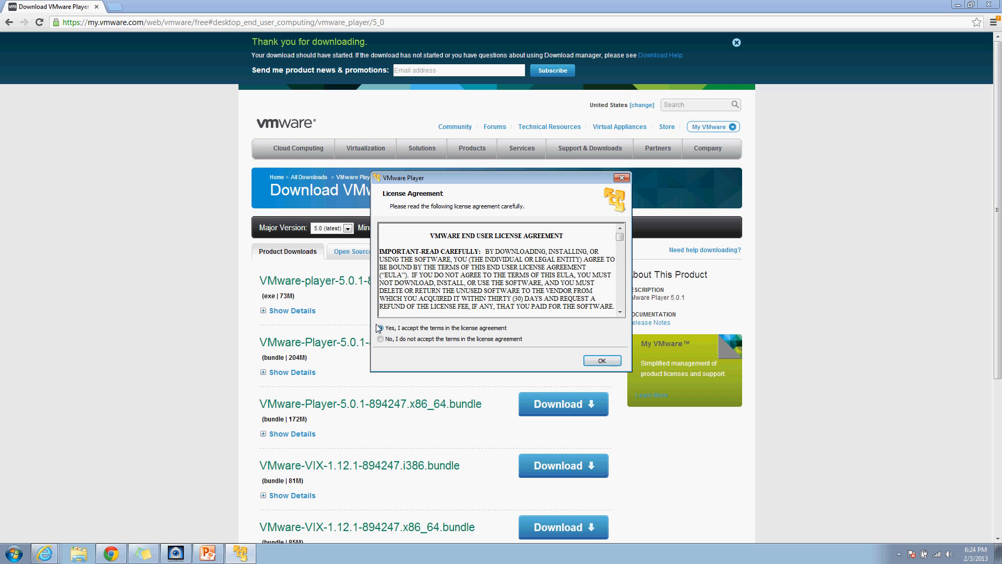
left_click(600, 361)
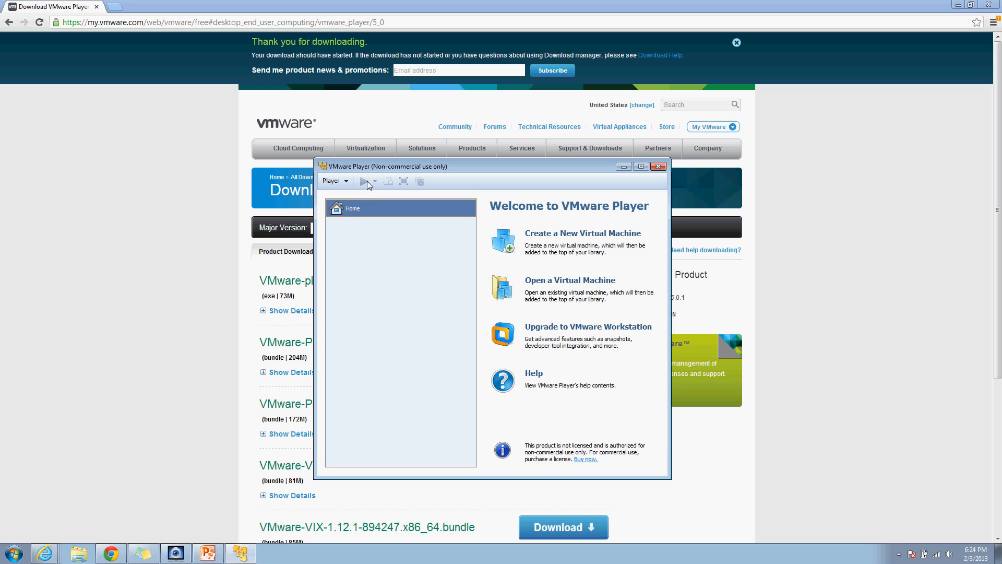
left_click_drag(393, 167, 384, 90)
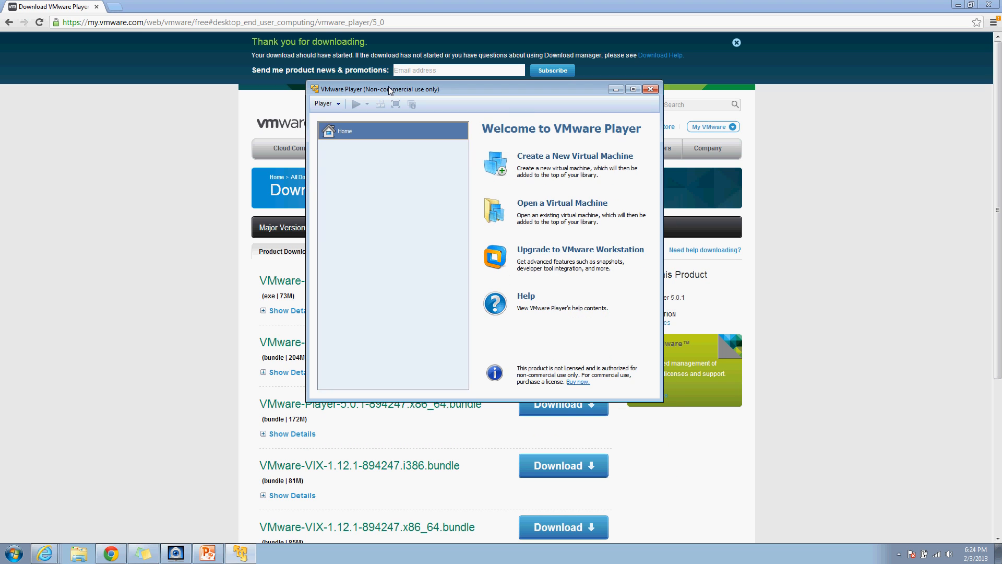
left_click(558, 151)
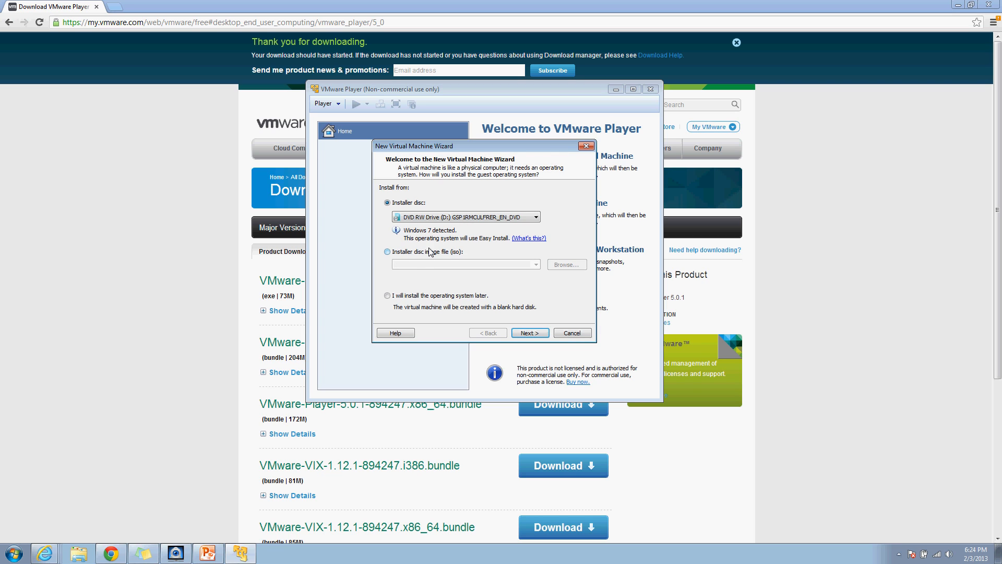
Step: Use the physical DVD drive as the Windows 7 install source and accept the Easy Install details
left_click(387, 252)
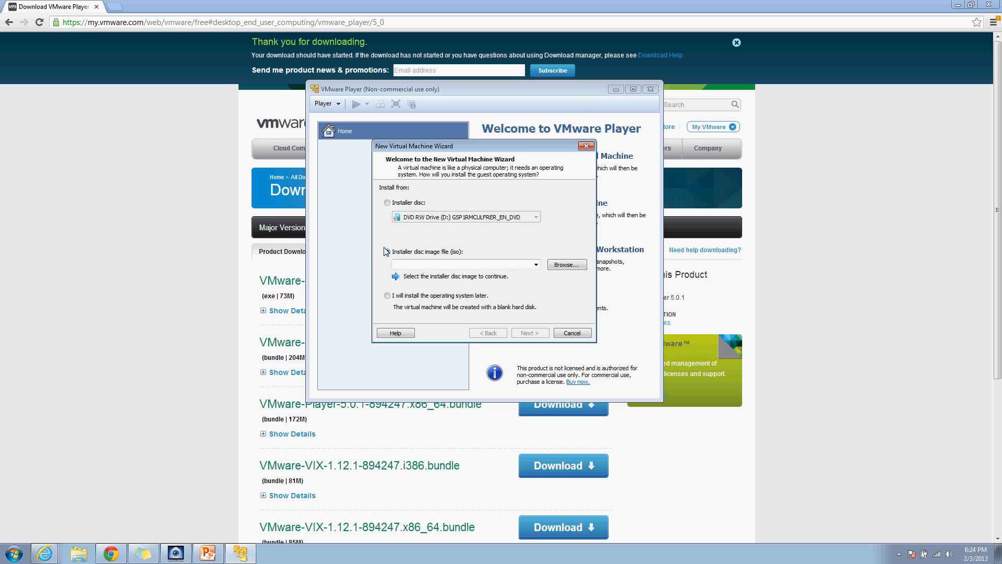
left_click(567, 265)
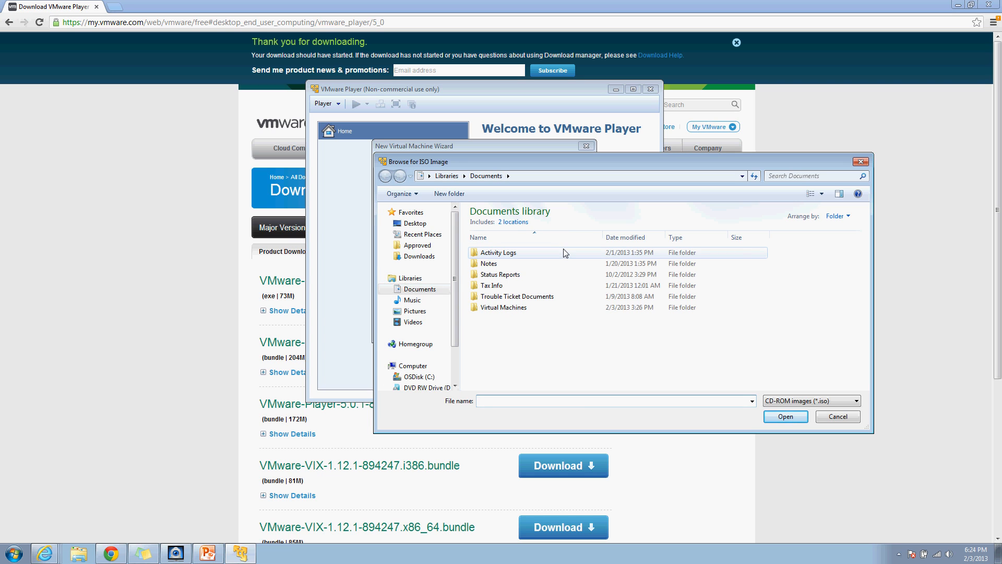
left_click(838, 417)
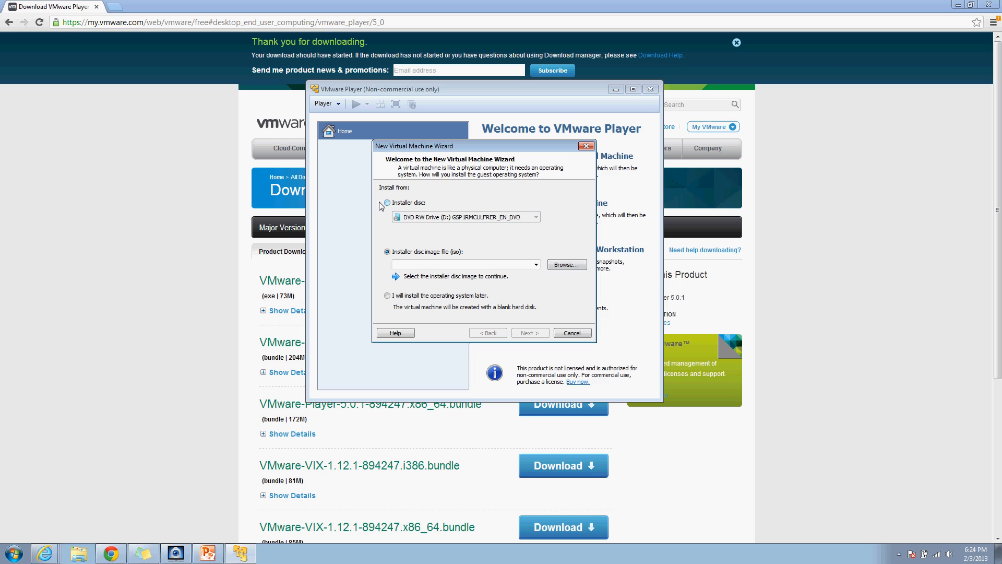
left_click(387, 203)
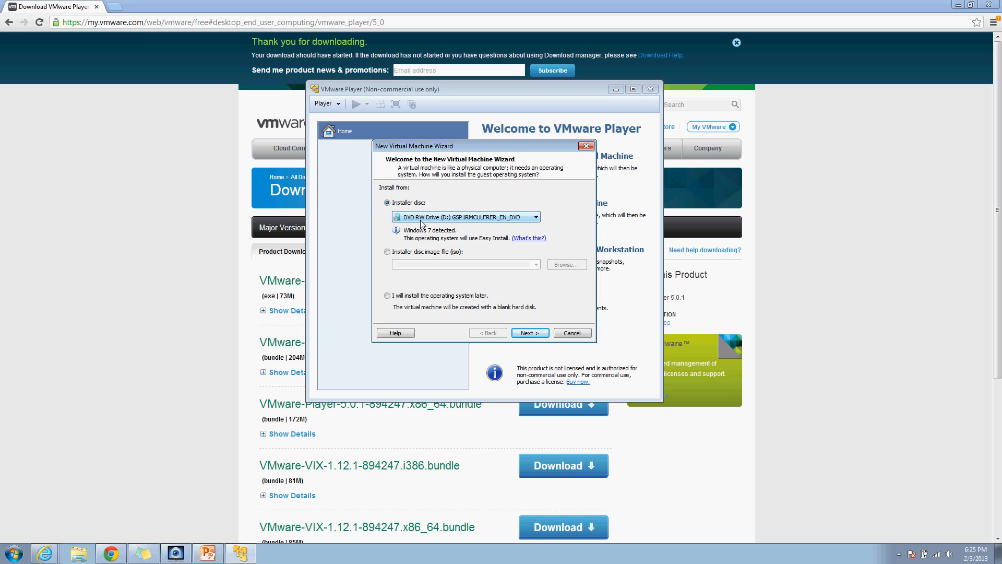
left_click(522, 334)
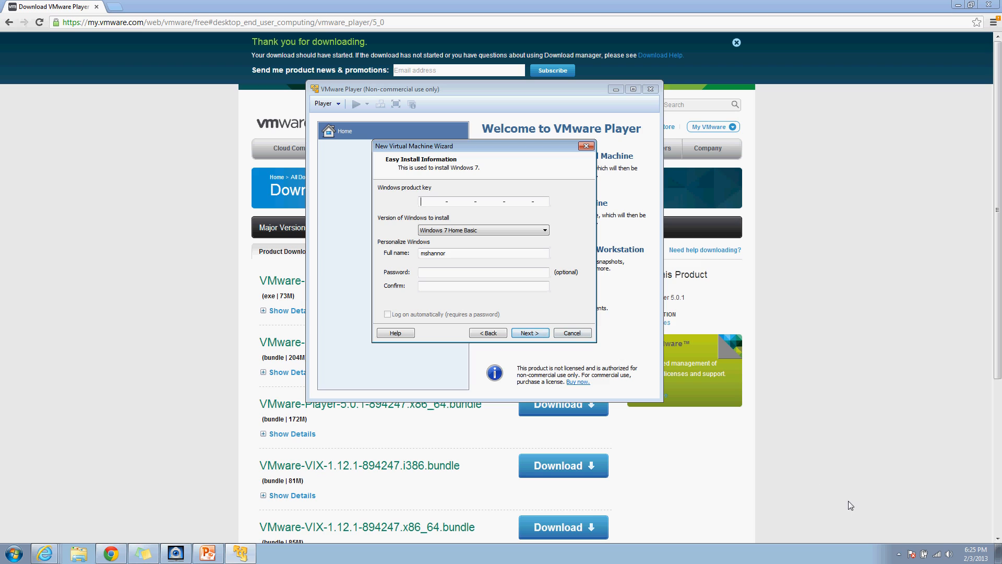
key("Return")
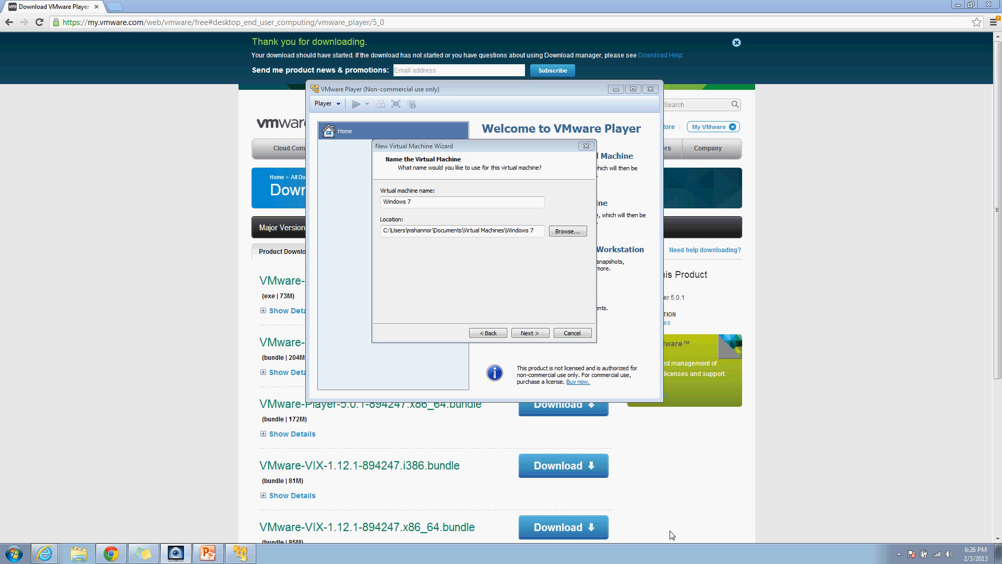
Step: Name the VM 'Windows 7 Oracle DB', keep the 60 GB split disk, and review the summary
left_click(461, 202)
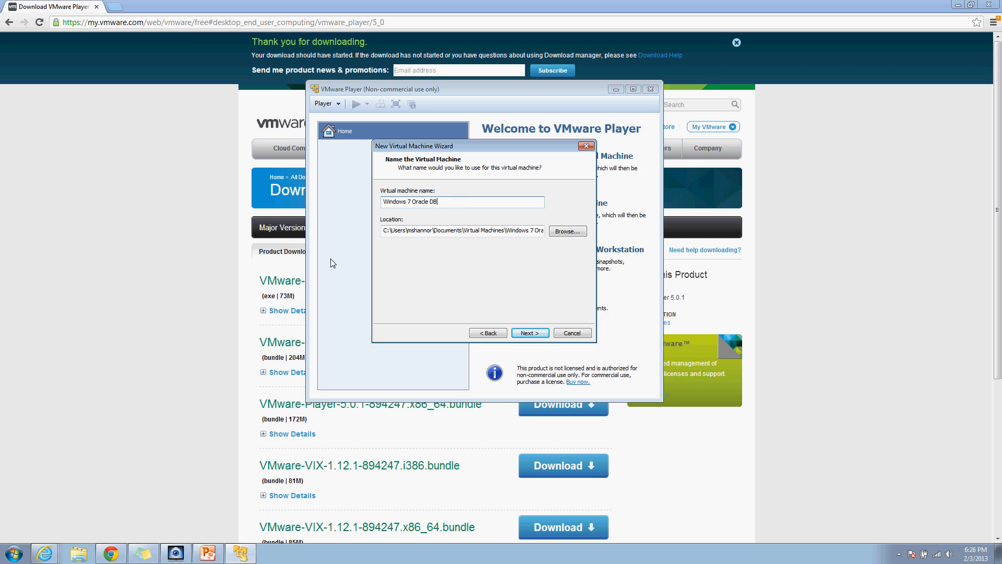
left_click(528, 332)
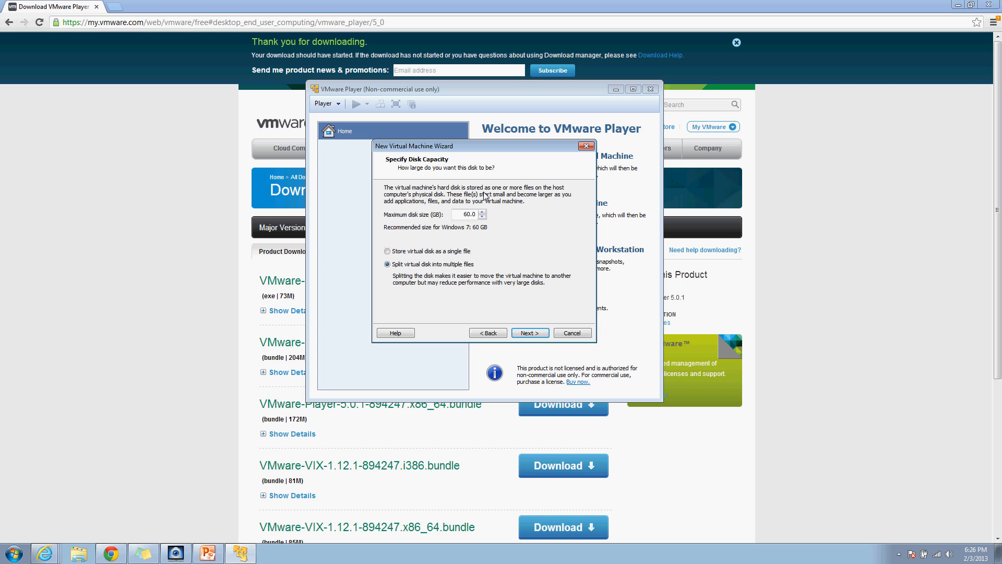
left_click(526, 329)
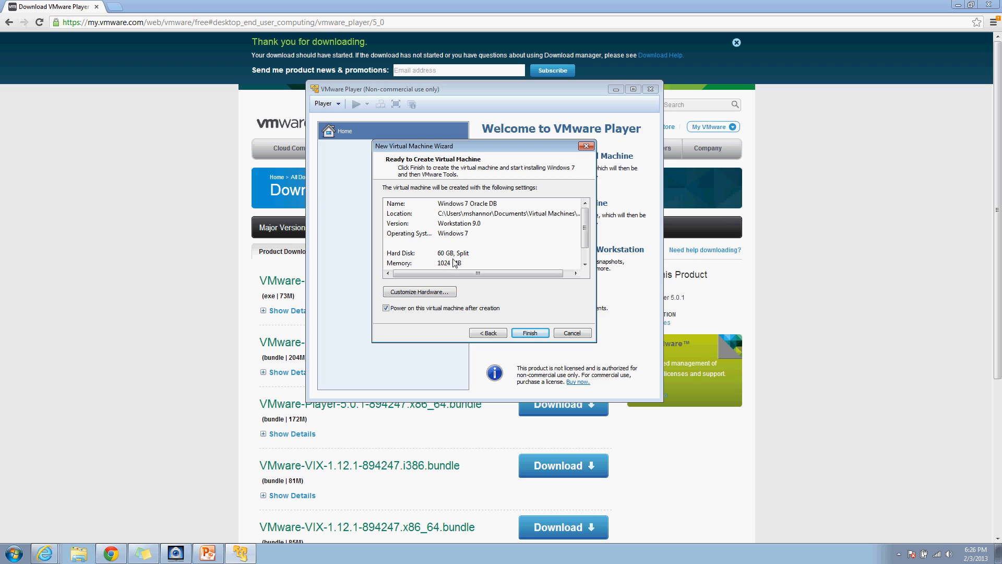
left_click_drag(585, 220, 585, 233)
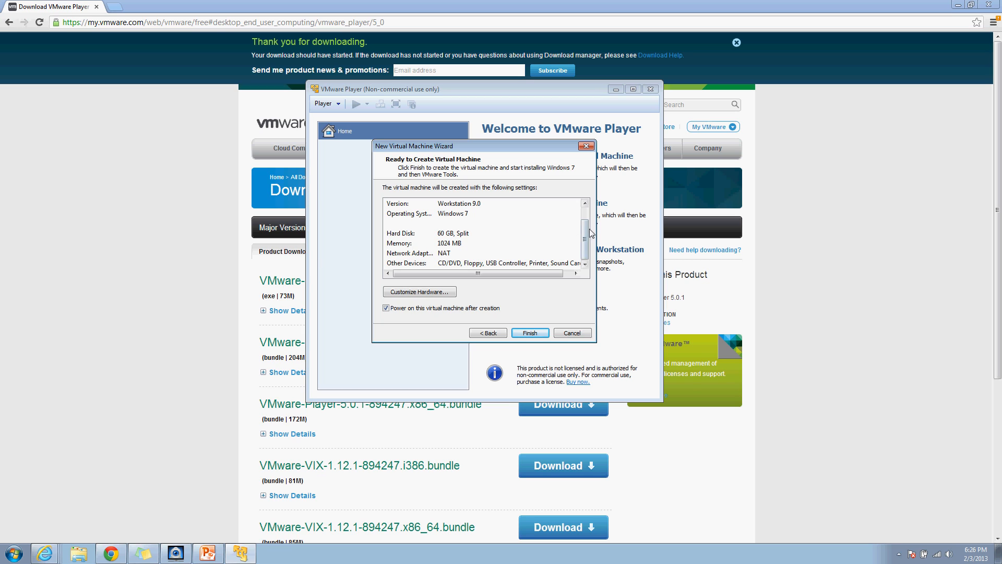
left_click(433, 290)
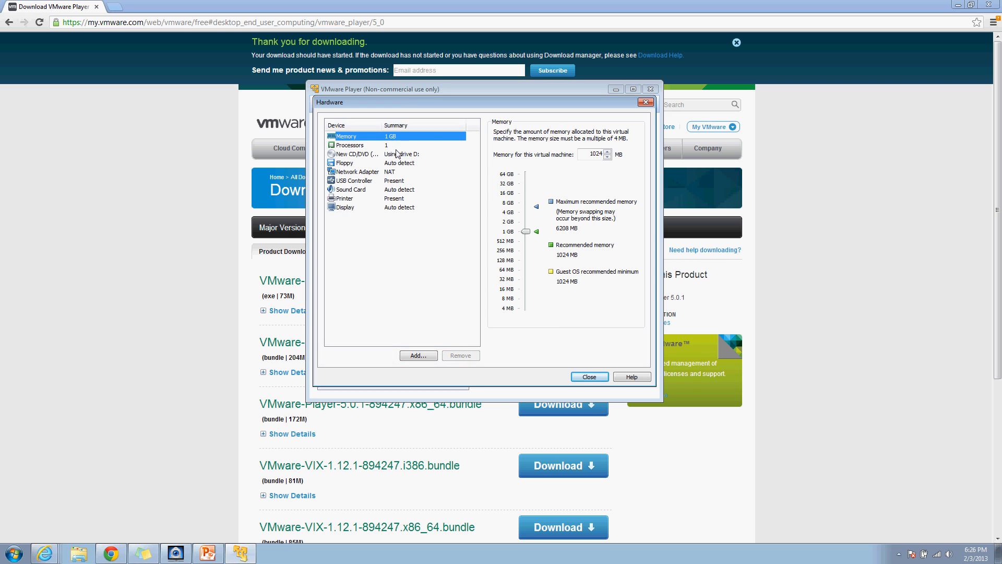
Step: Check the NAT network adapter setting and close hardware settings back to the summary
left_click(374, 170)
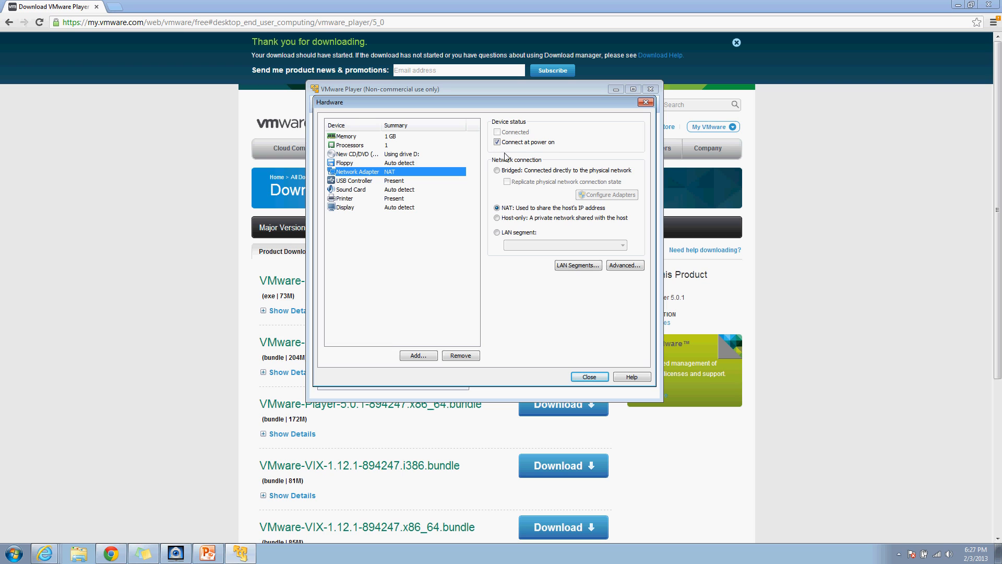
left_click(595, 376)
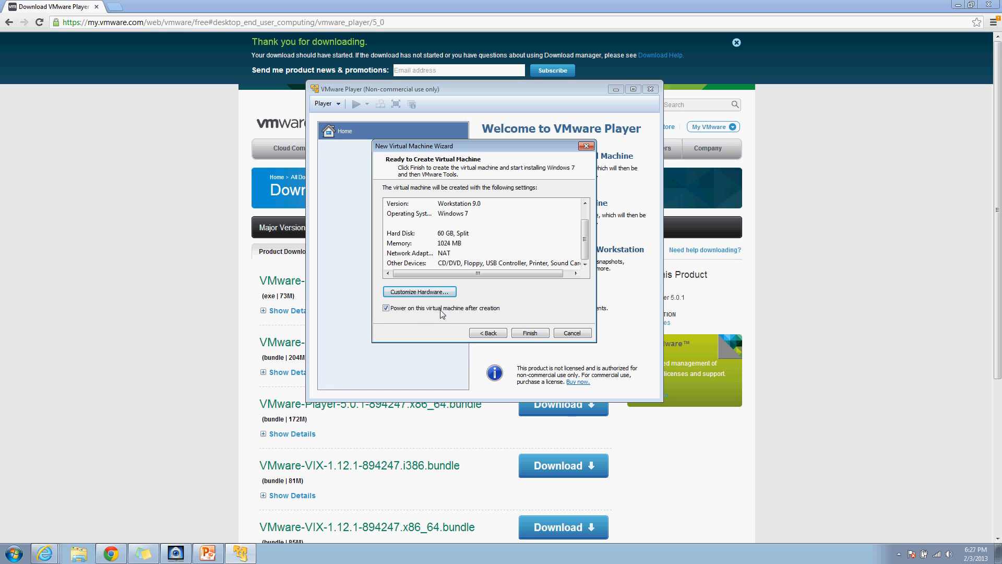
Step: Create and power on the VM, dismissing the removable-devices hint and postponing VMware Tools
left_click(530, 333)
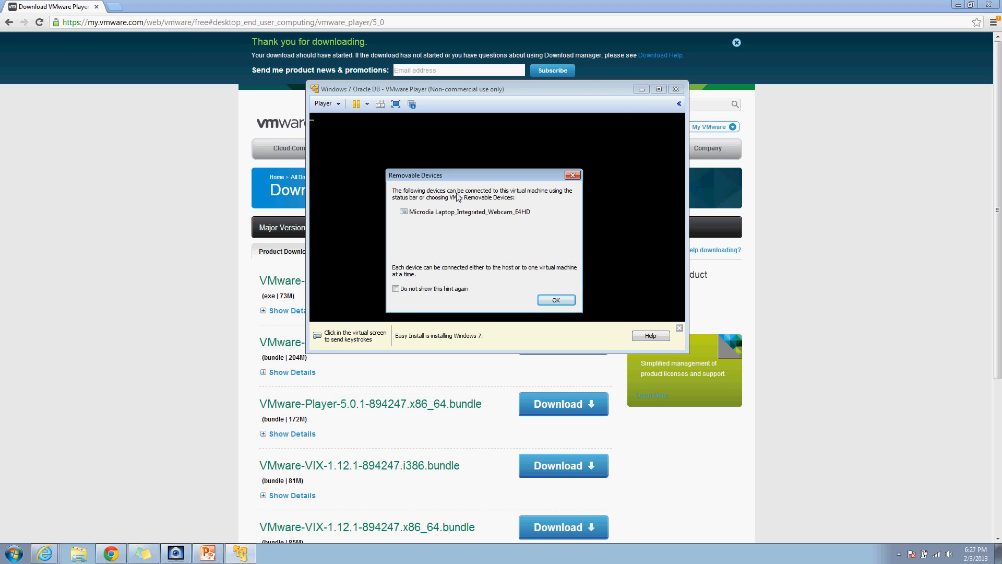
left_click(546, 298)
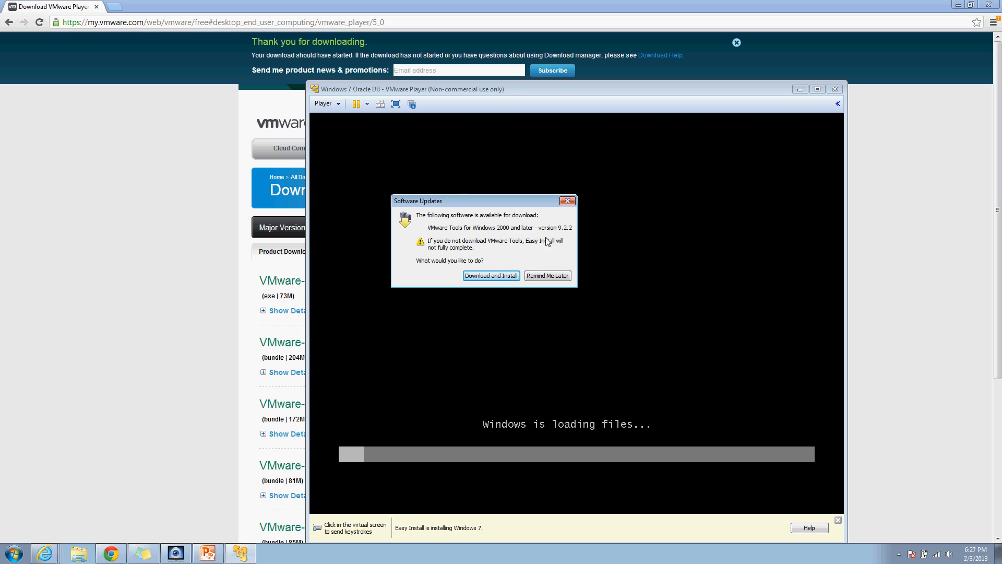
left_click(552, 273)
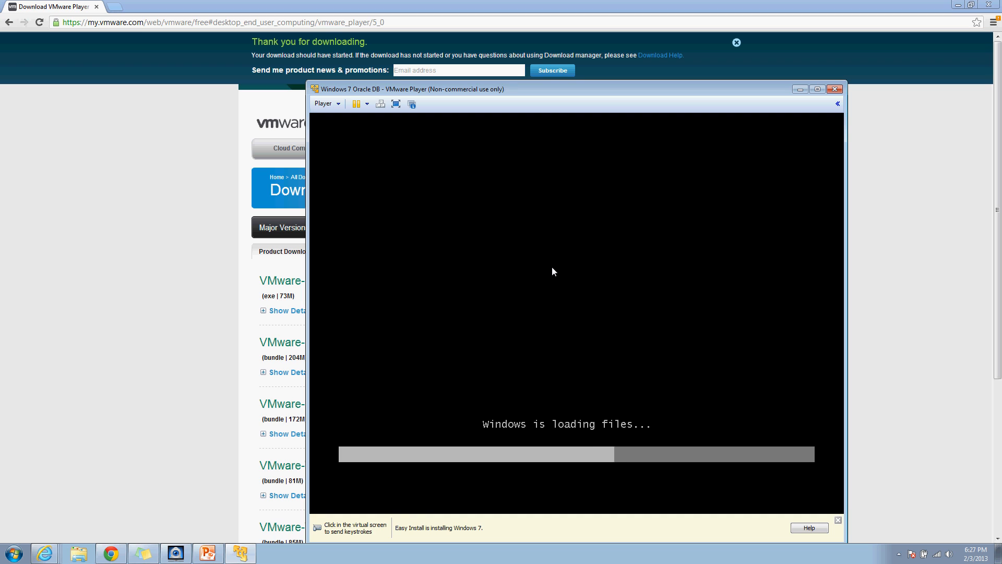
left_click_drag(476, 87, 346, 83)
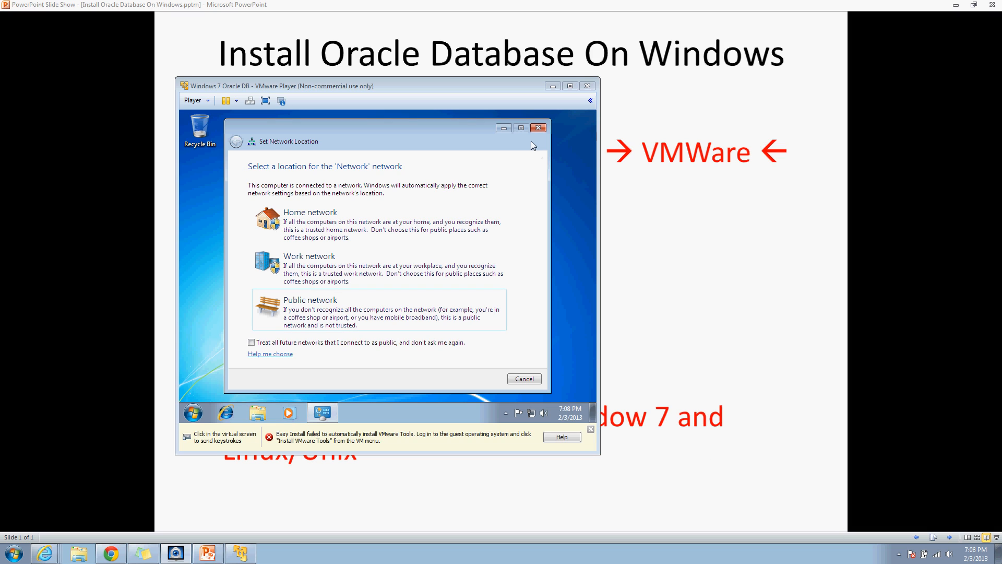
Step: Dismiss the guest's Set Network Location prompt and briefly open the screen resolution settings
left_click(538, 128)
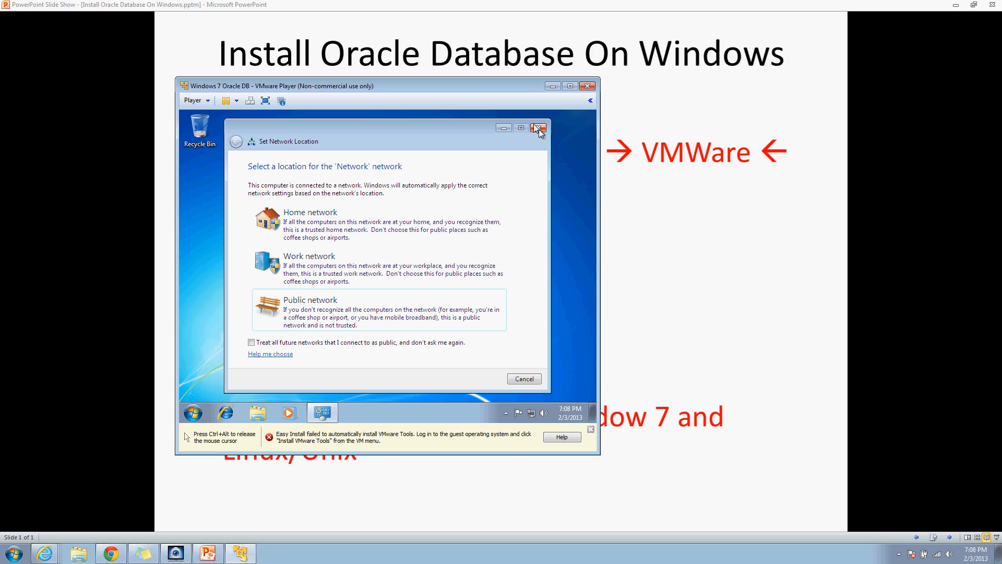
left_click(541, 128)
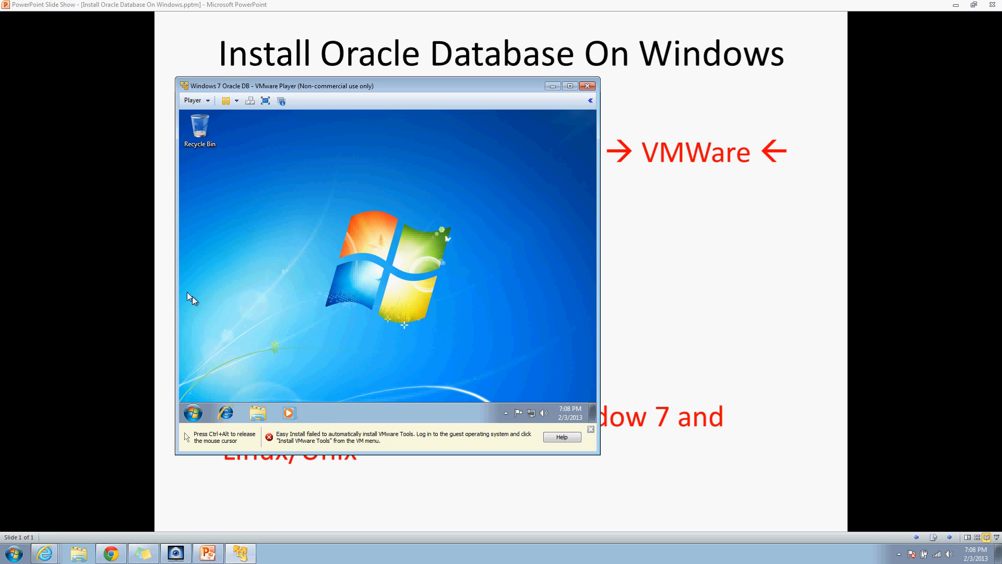
left_click(184, 413)
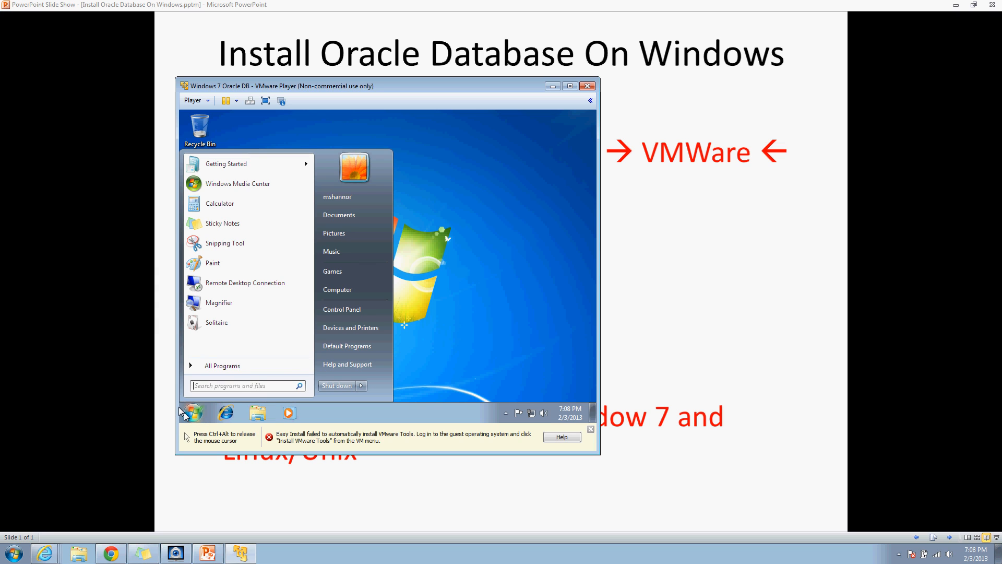
type("display")
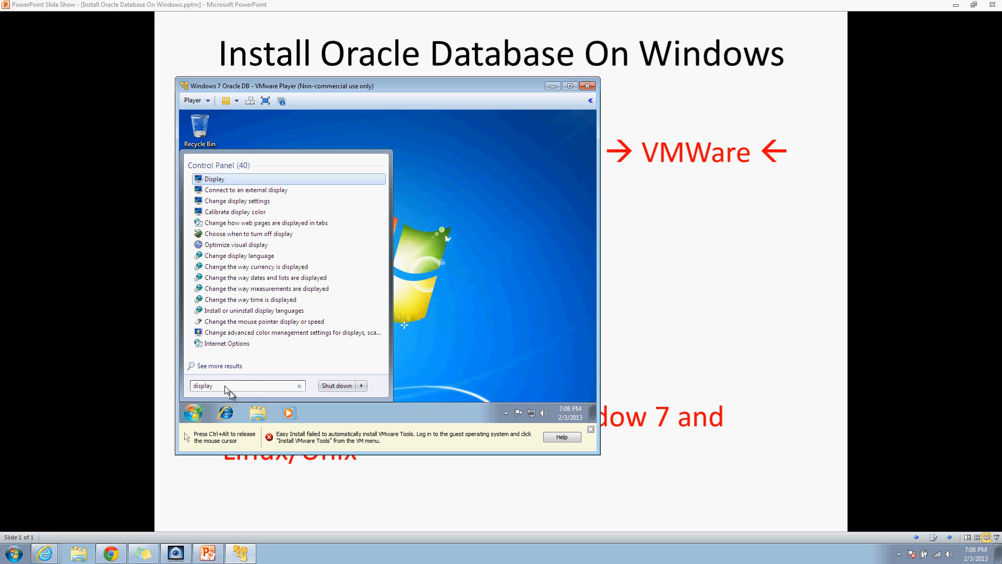
key("Return")
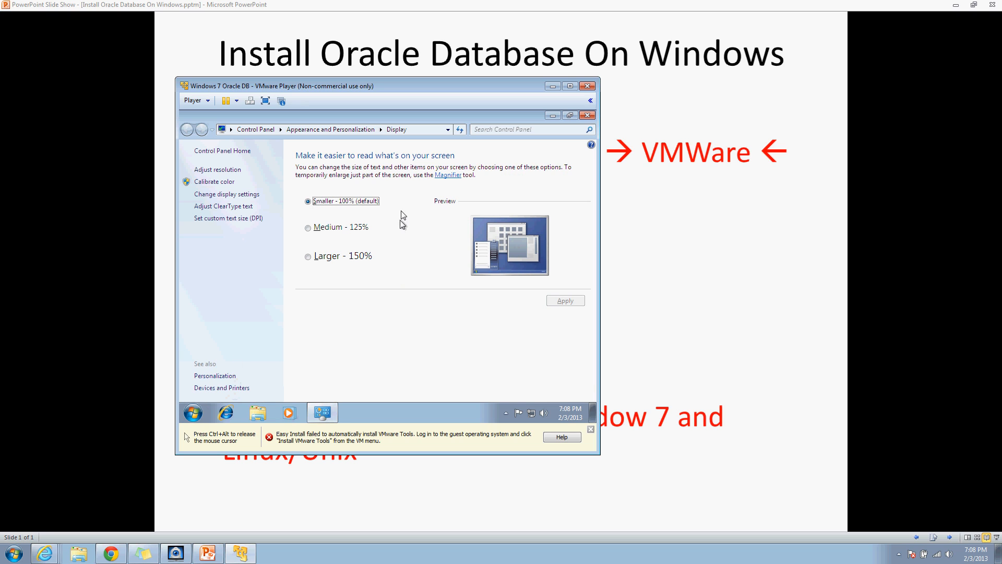
left_click(208, 194)
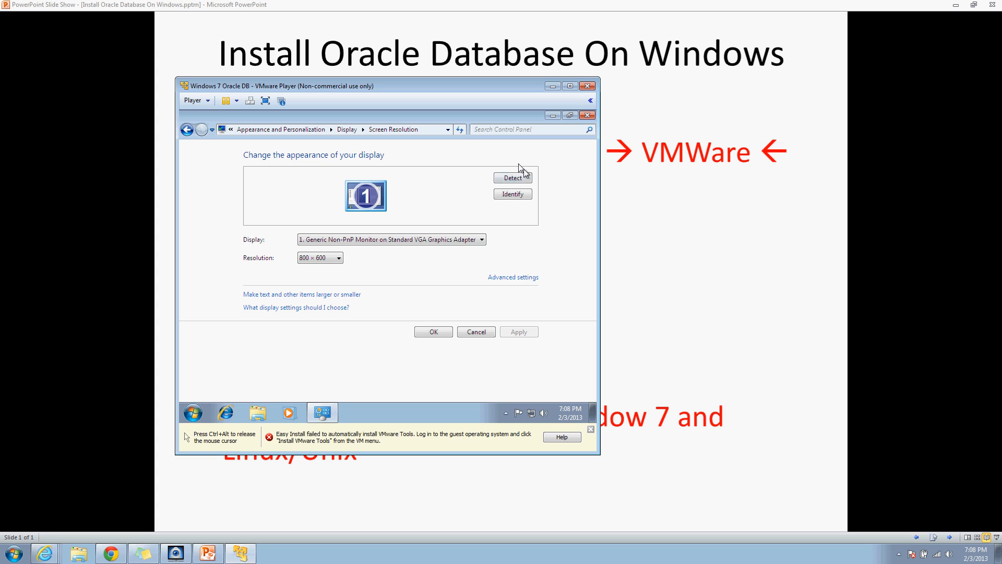
left_click(585, 115)
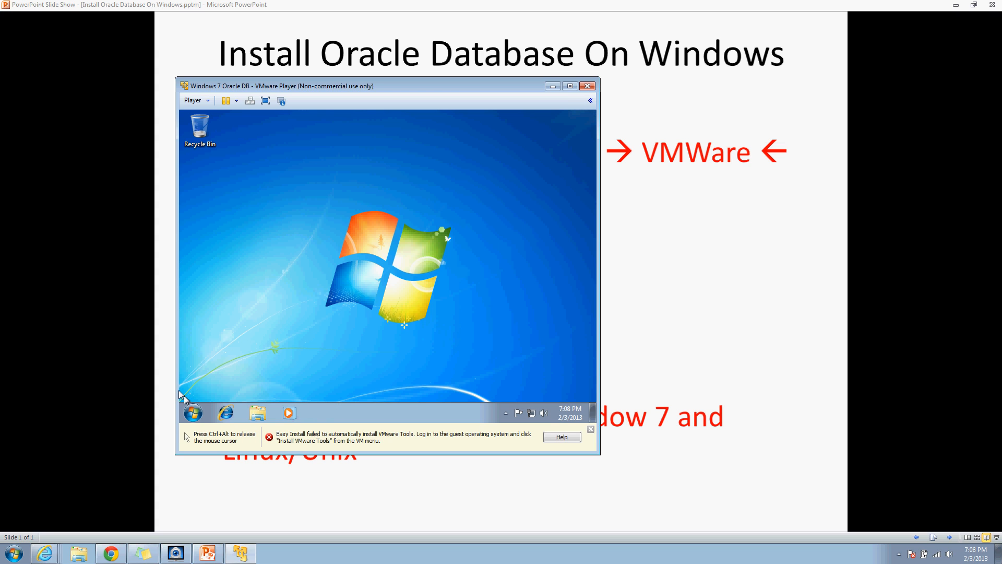
Step: Reopen the guest's screen resolution settings through a 'display' Start menu search
left_click(193, 413)
key("ctrl+alt")
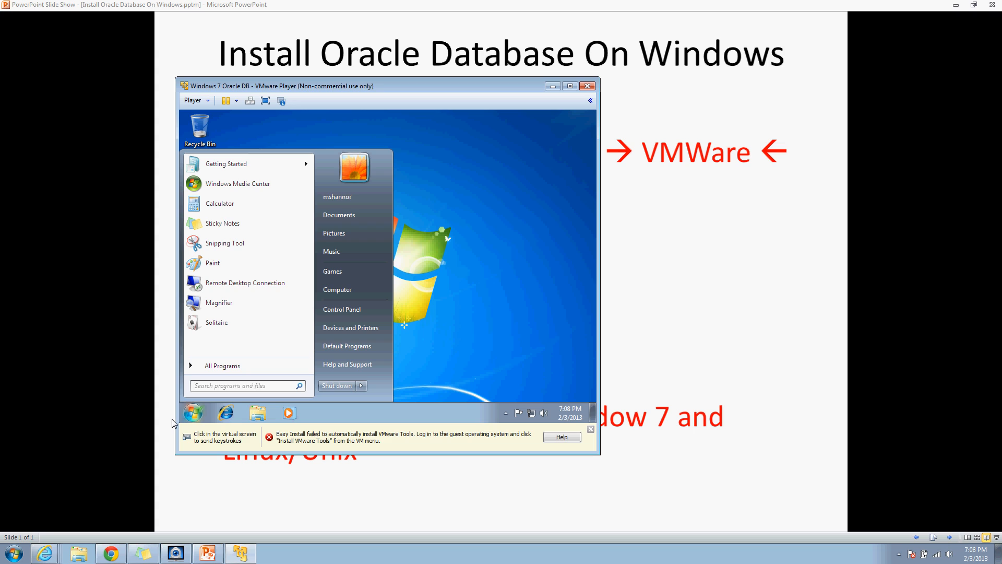
left_click(242, 384)
type("display")
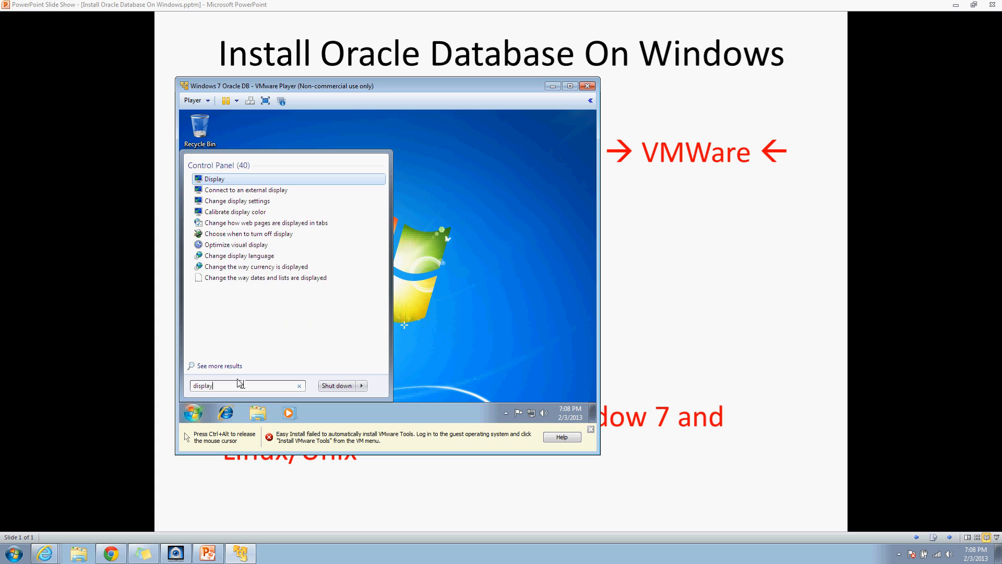
key("Return")
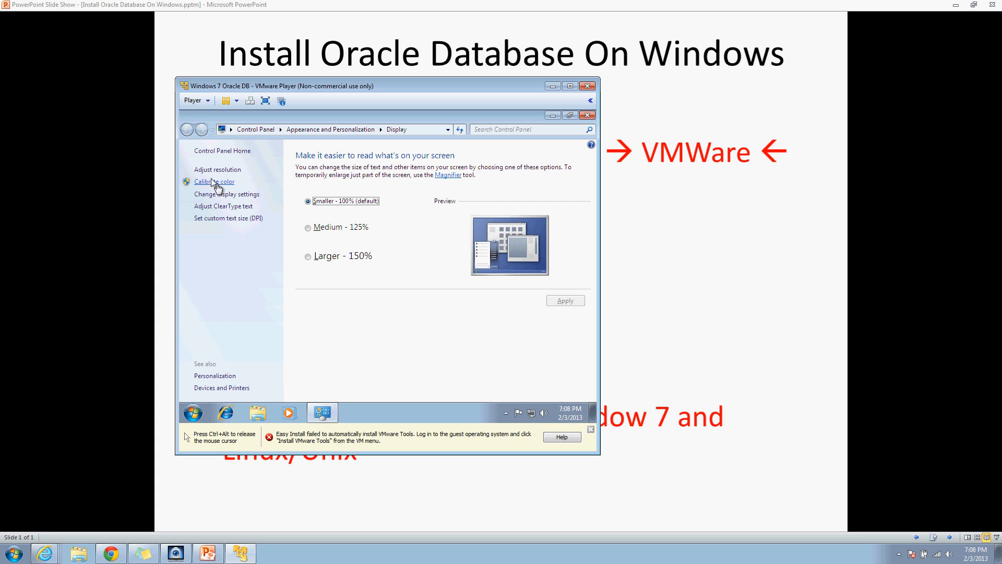
left_click(219, 193)
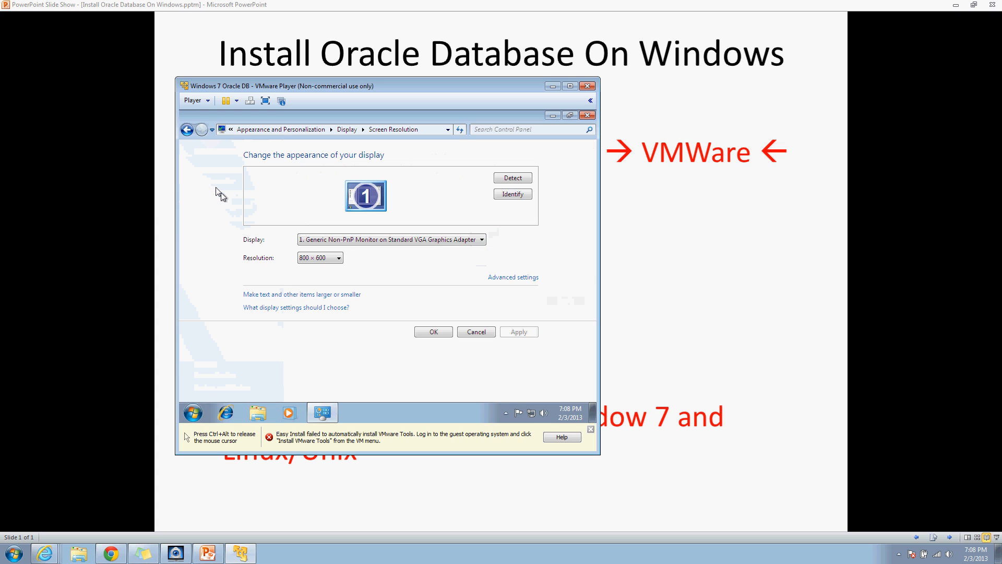
Step: Set the guest resolution to 1280 × 800, apply and keep it, then close the window
left_click(318, 258)
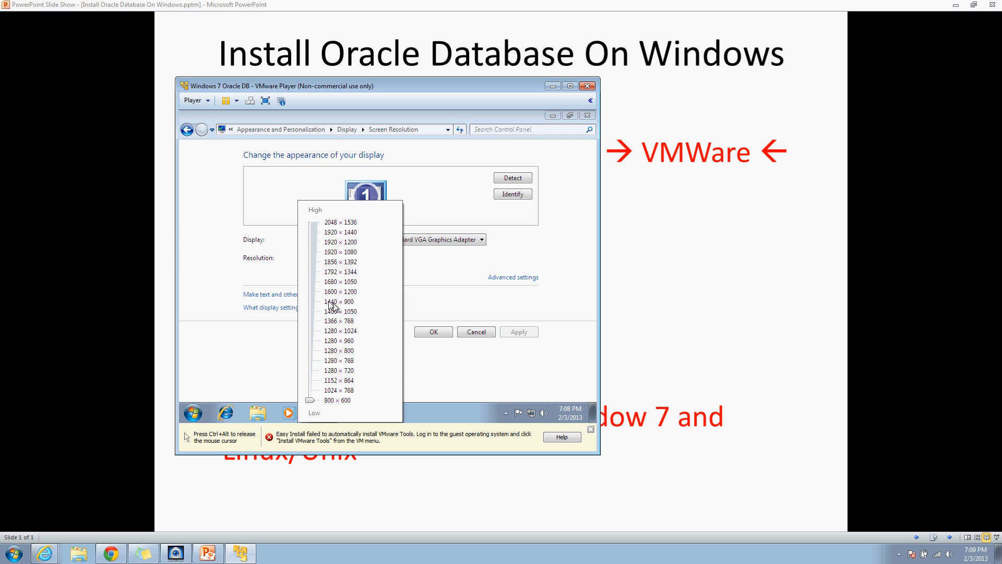
left_click(309, 351)
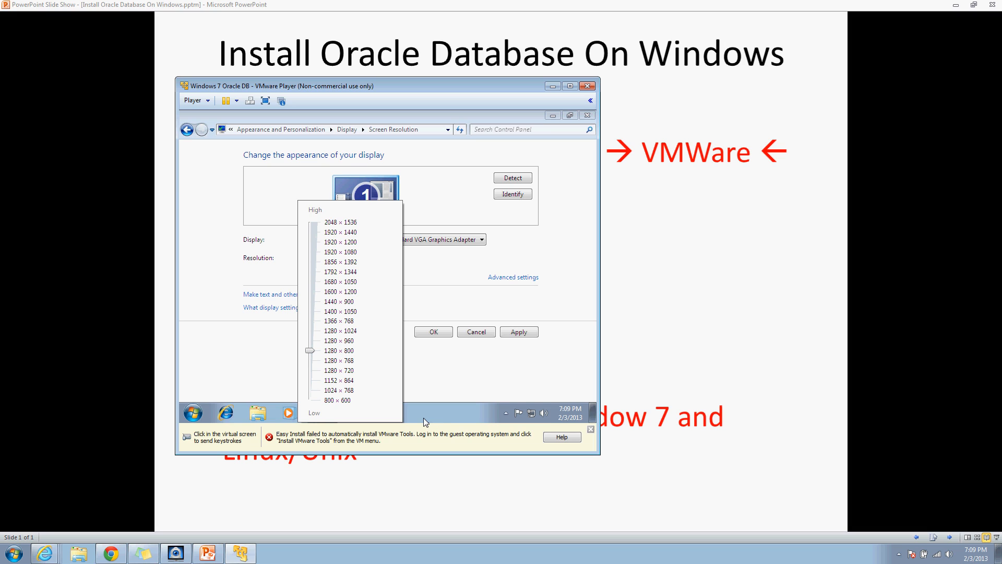
left_click(404, 422)
left_click(440, 393)
left_click(515, 332)
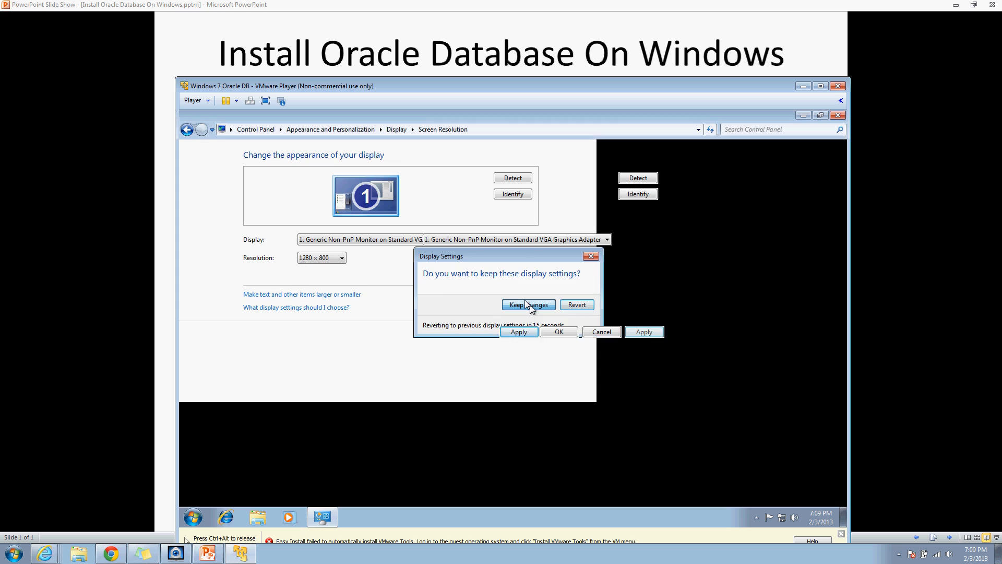
left_click(522, 304)
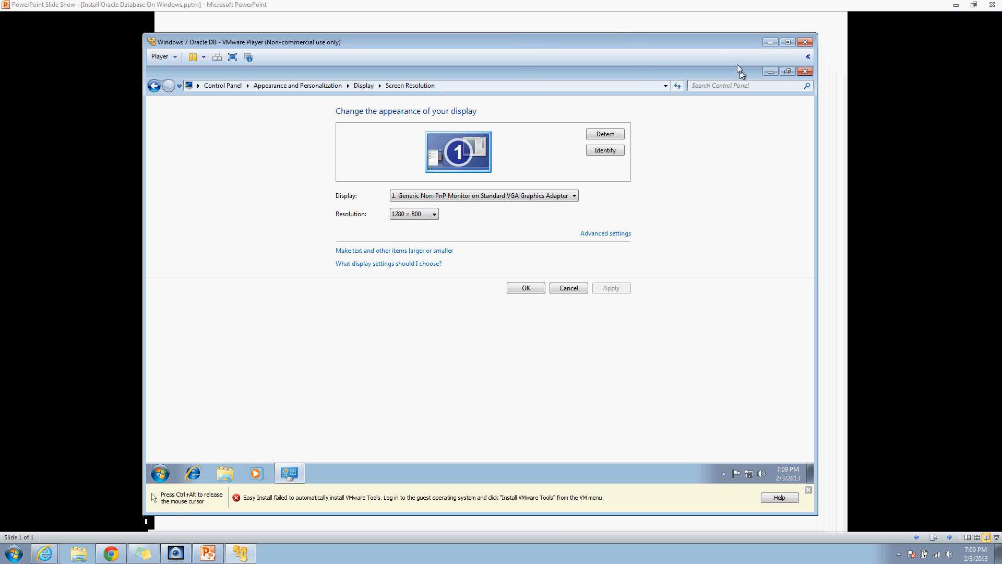
left_click(804, 72)
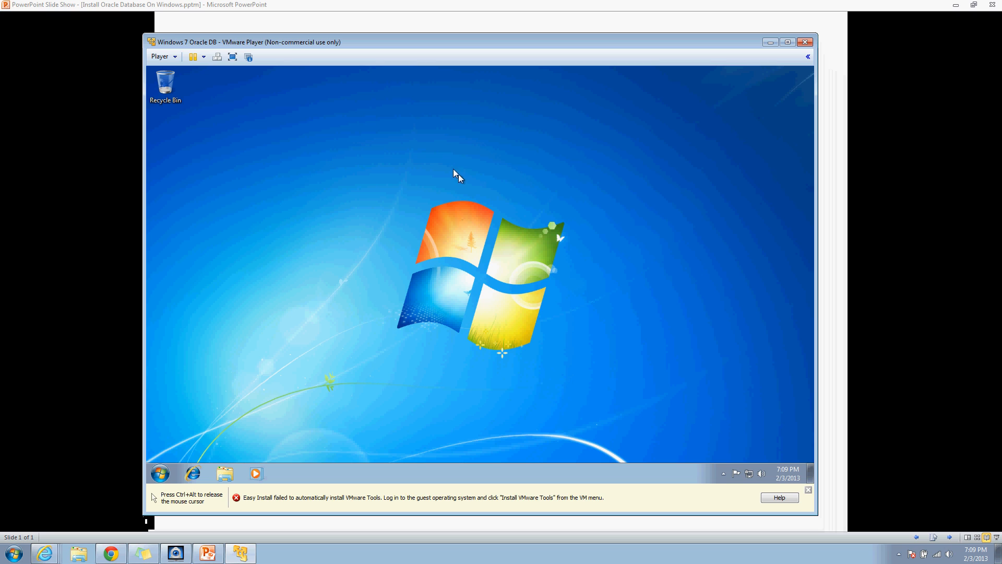
left_click(161, 473)
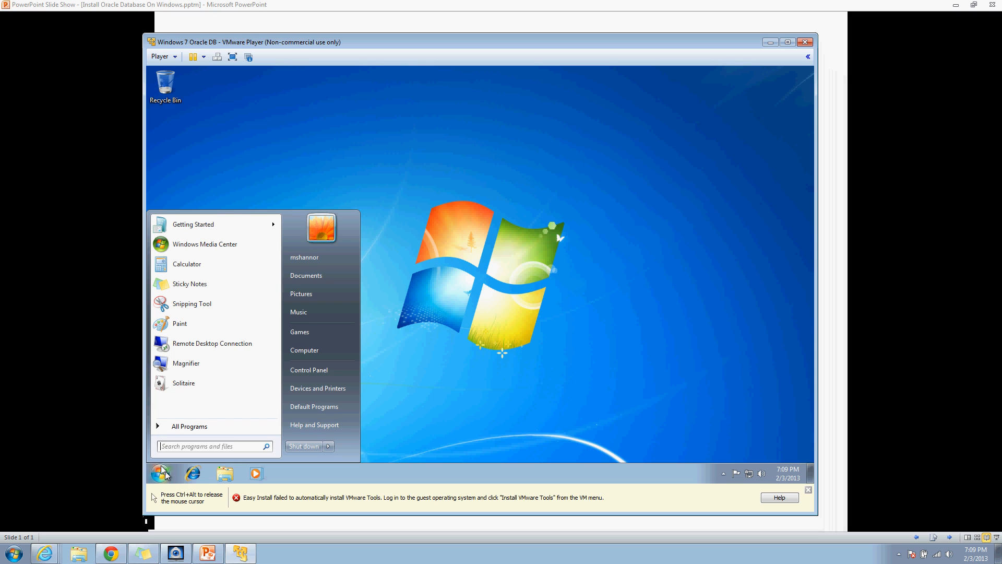
Step: Launch Internet Explorer maximised, dismiss the IE8 setup prompt and welcome tab, and clear the address
left_click(162, 474)
left_click(191, 474)
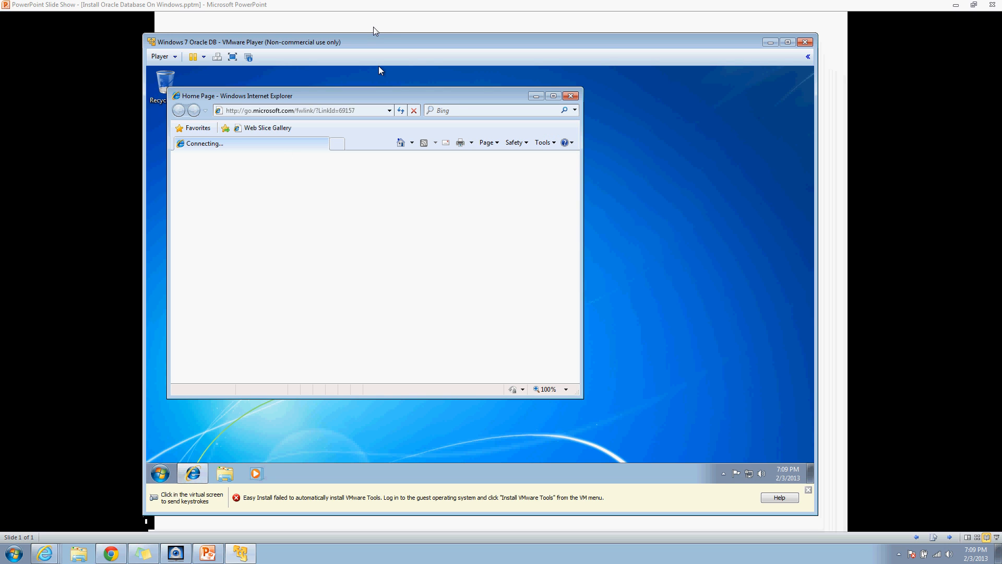
left_click(554, 96)
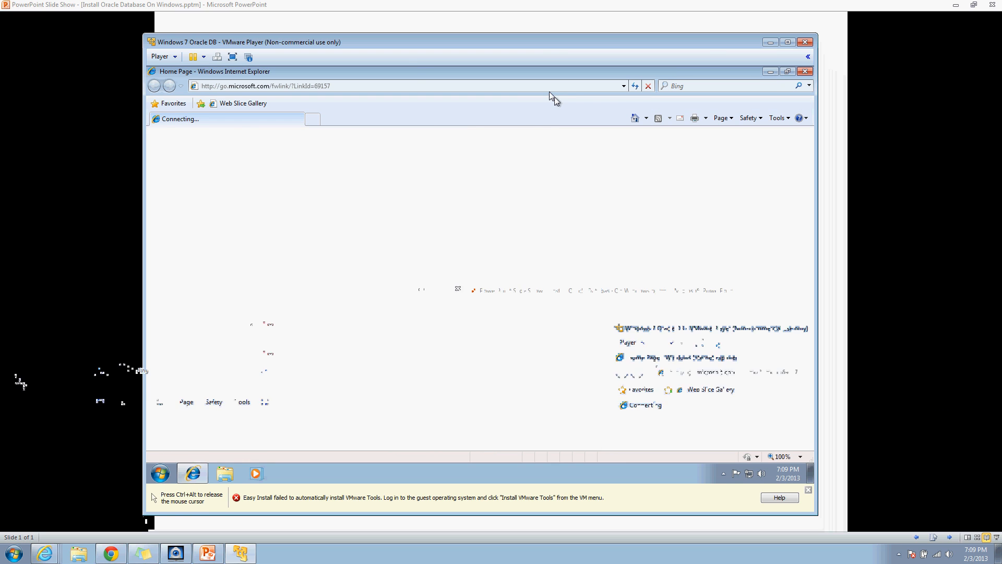
left_click(373, 86)
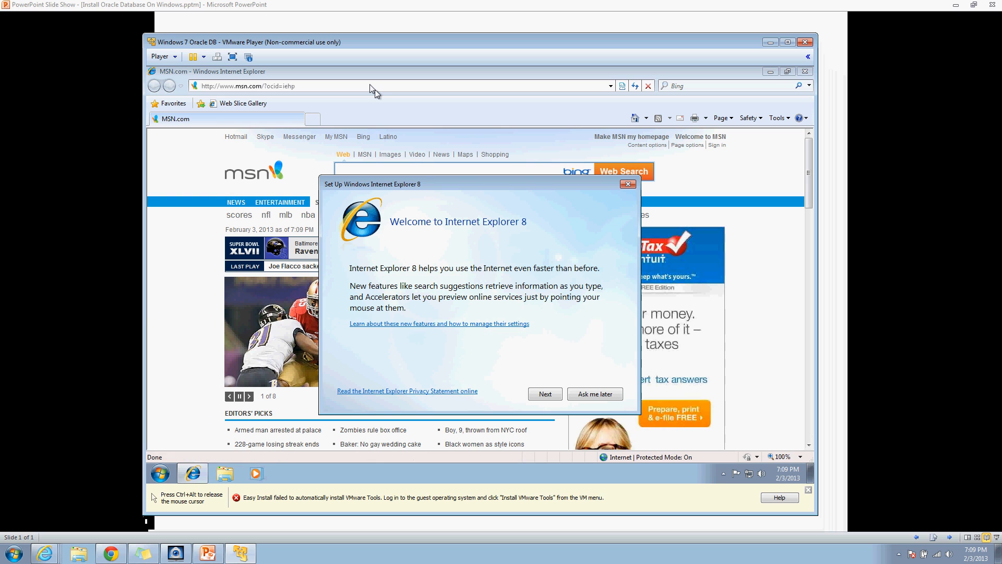
left_click(627, 181)
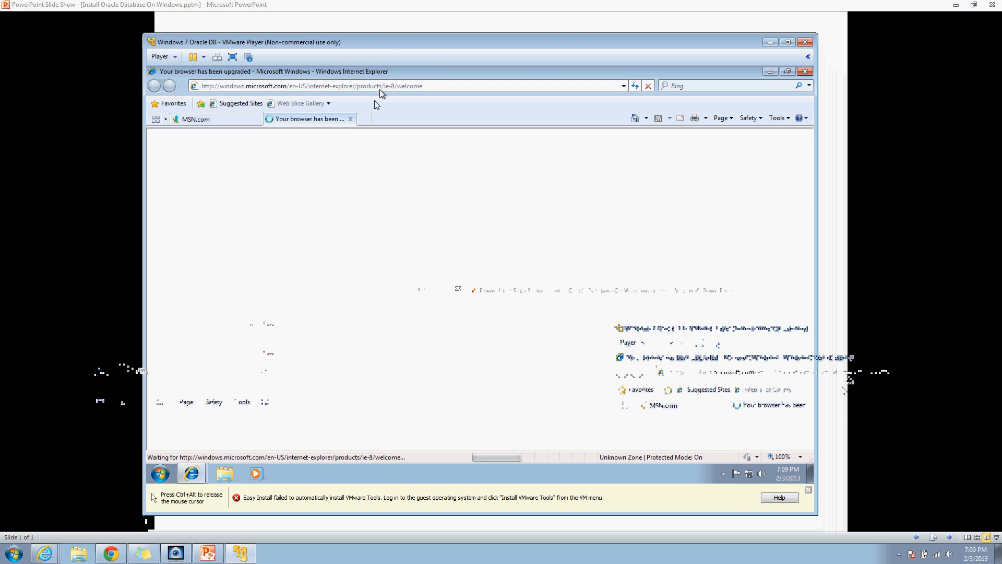
left_click(351, 119)
left_click(360, 87)
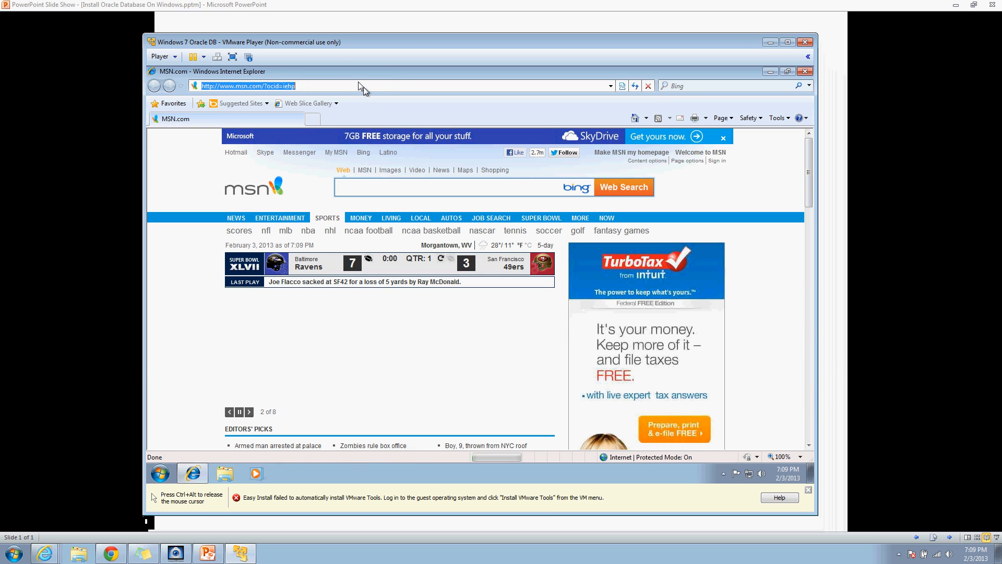
key("BackSpace")
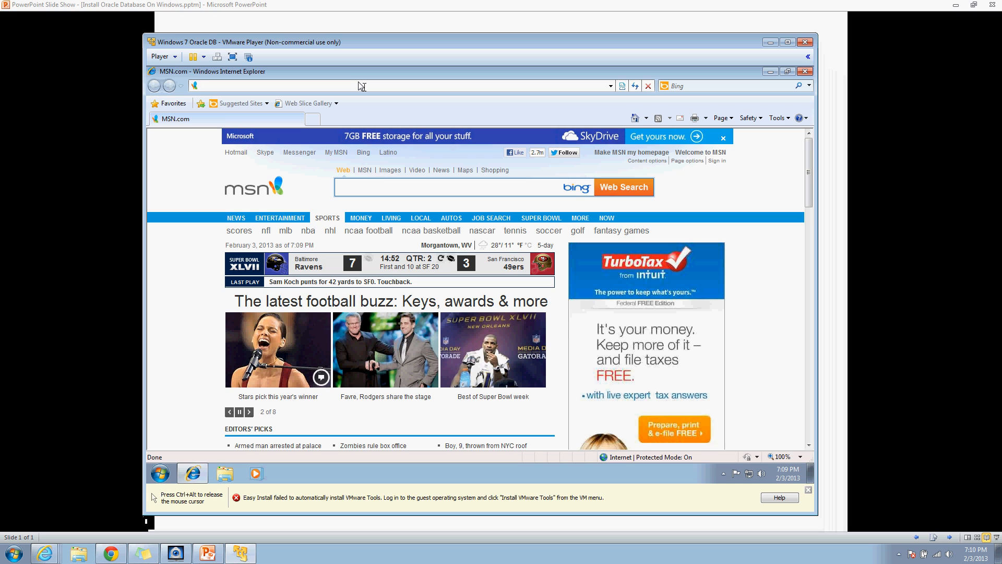
Step: Go to adobe.com and open the Adobe Flash Player download page
type("a")
type("bo")
key("BackSpace")
key("BackSpace")
type("doe")
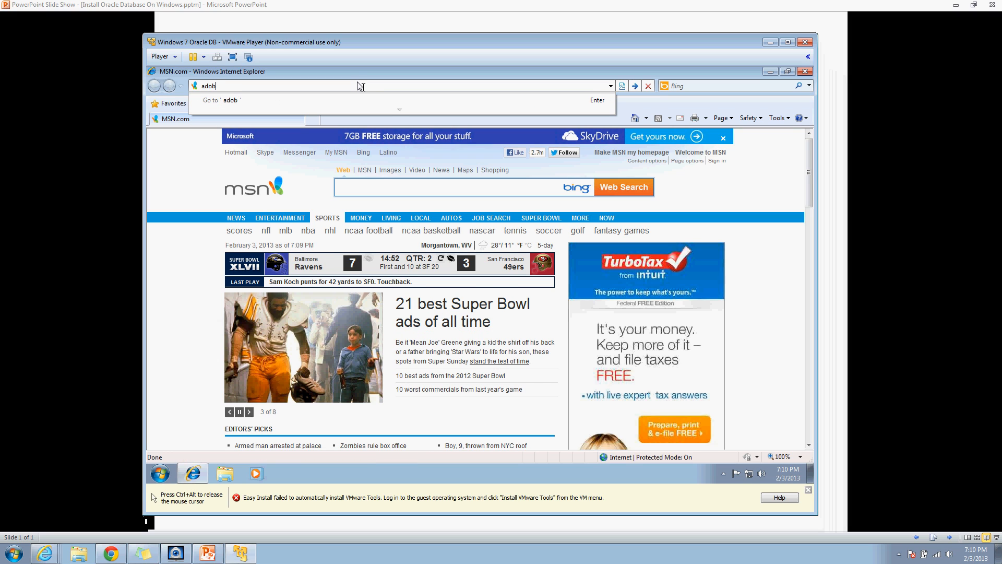
key("Return")
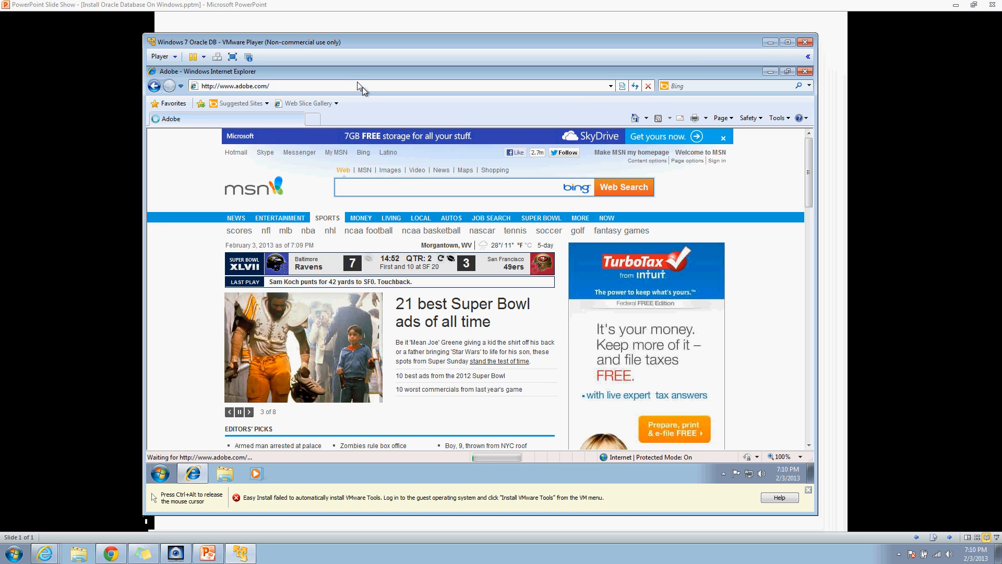
mouse_move(468, 190)
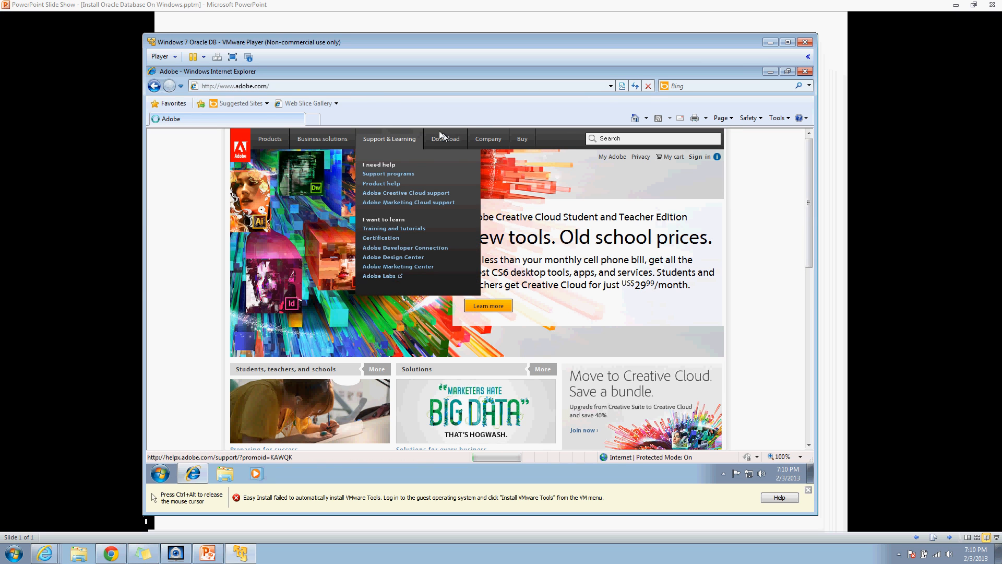
mouse_move(447, 146)
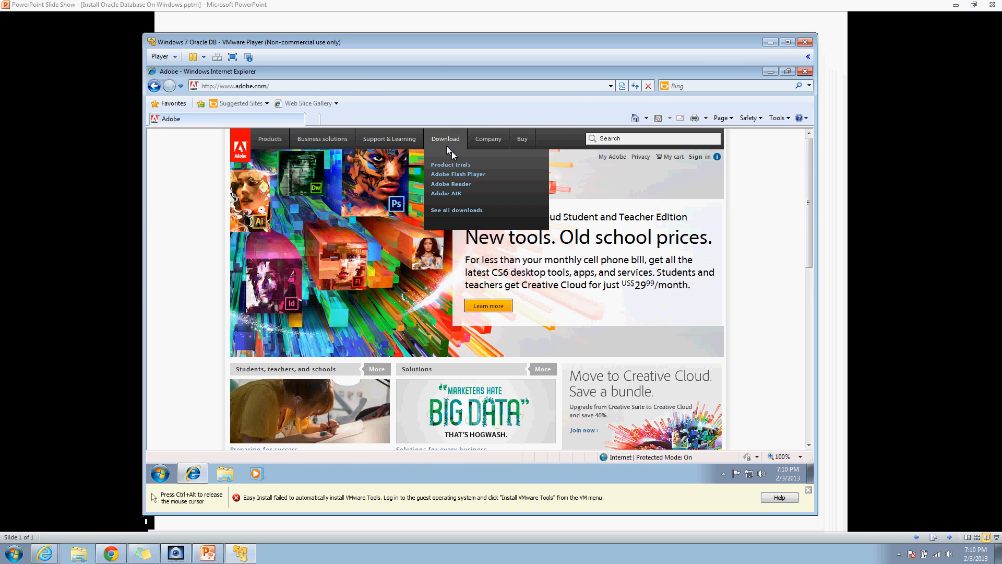
left_click(455, 174)
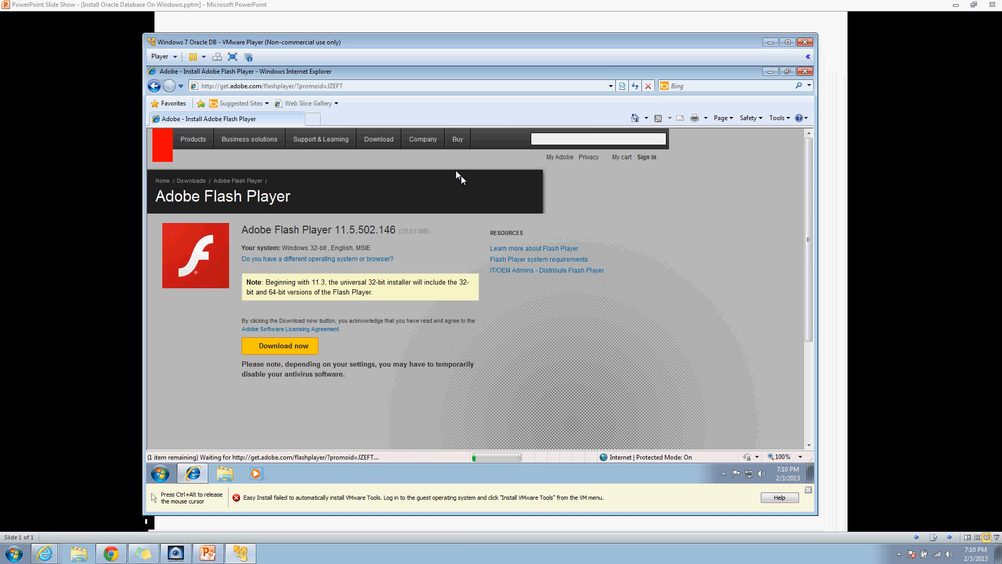
Step: Download Flash Player without the Chrome bundle, run the installer approving its prompts, and open a new tab
left_click(251, 364)
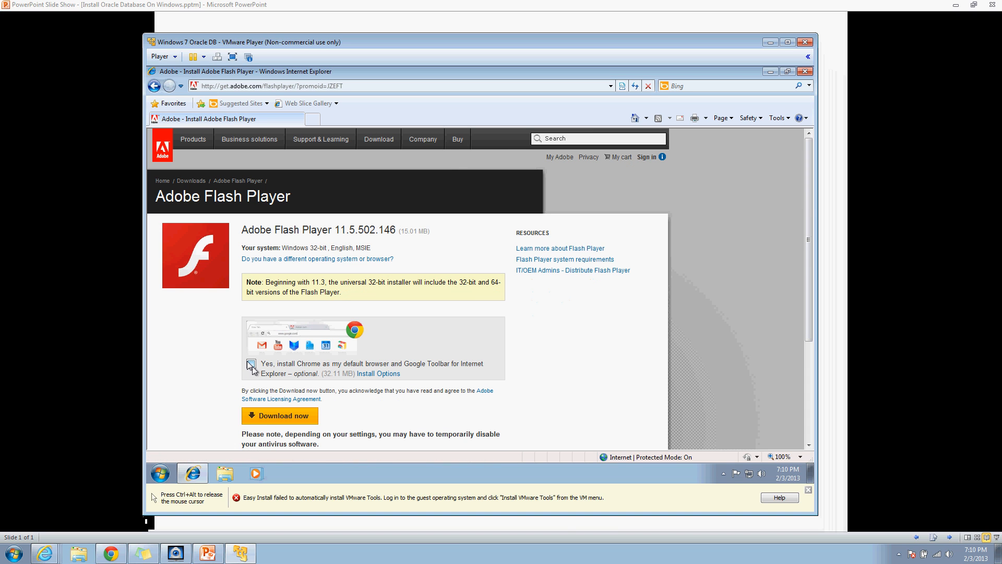
left_click(284, 412)
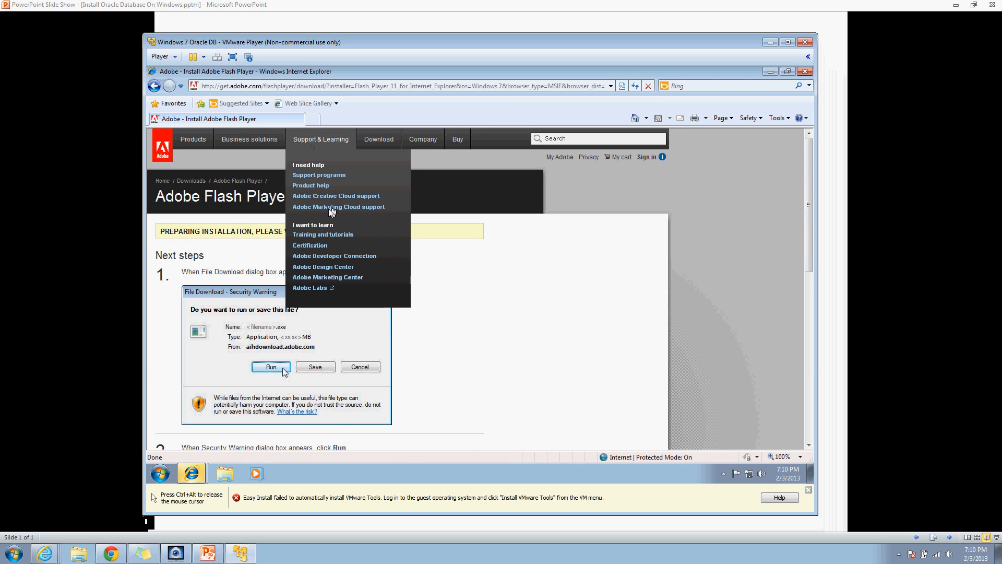
left_click(199, 475)
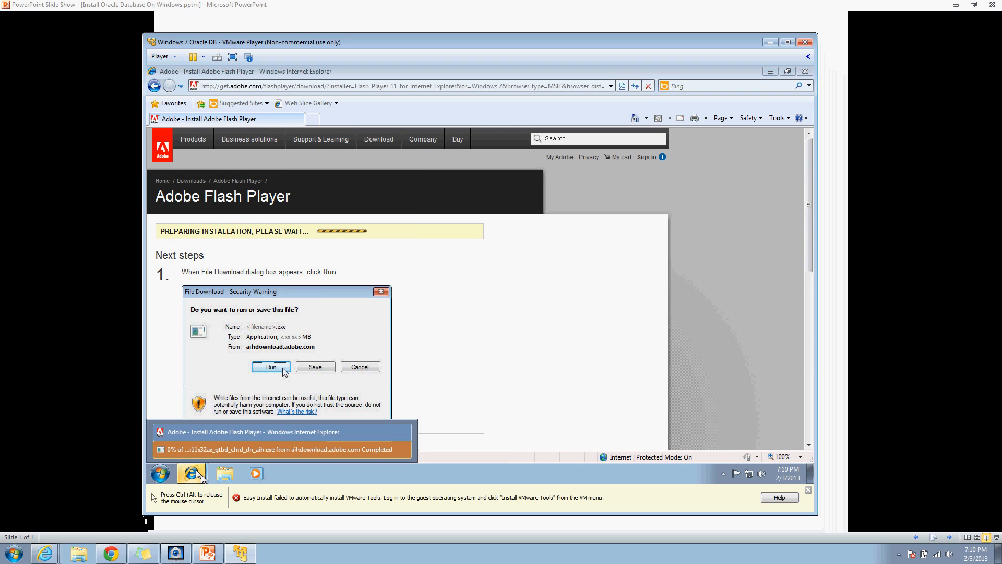
left_click(180, 450)
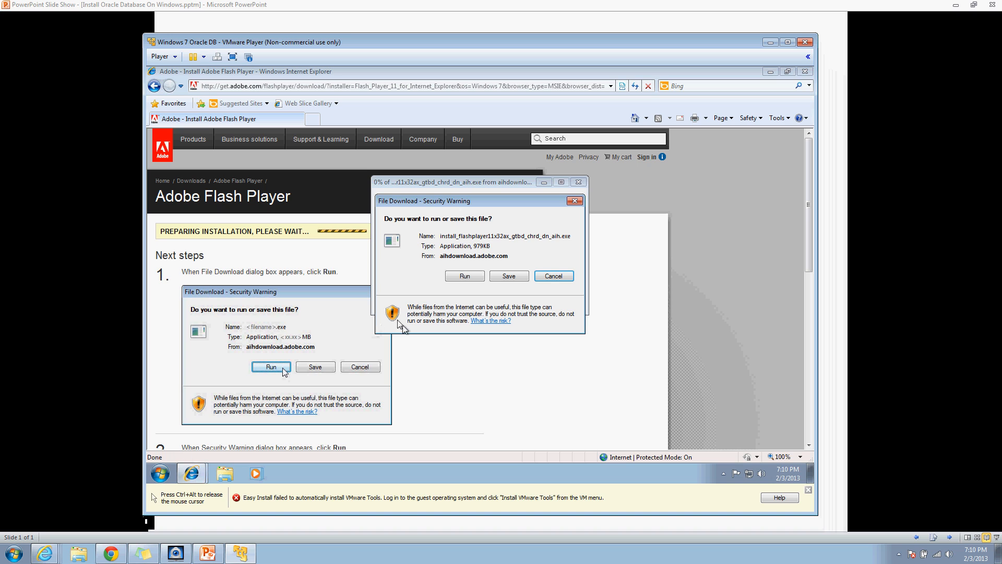
left_click(465, 275)
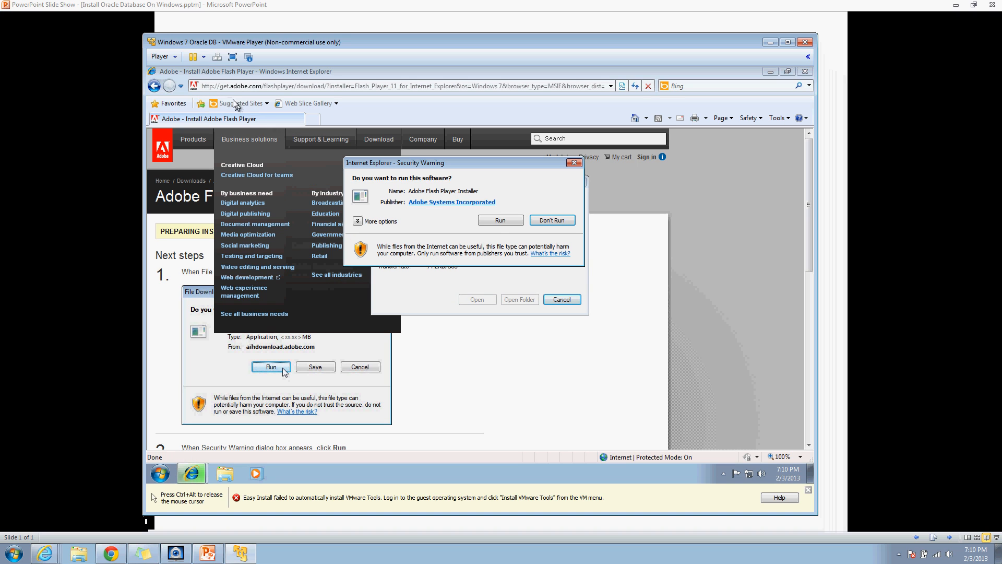
left_click(485, 218)
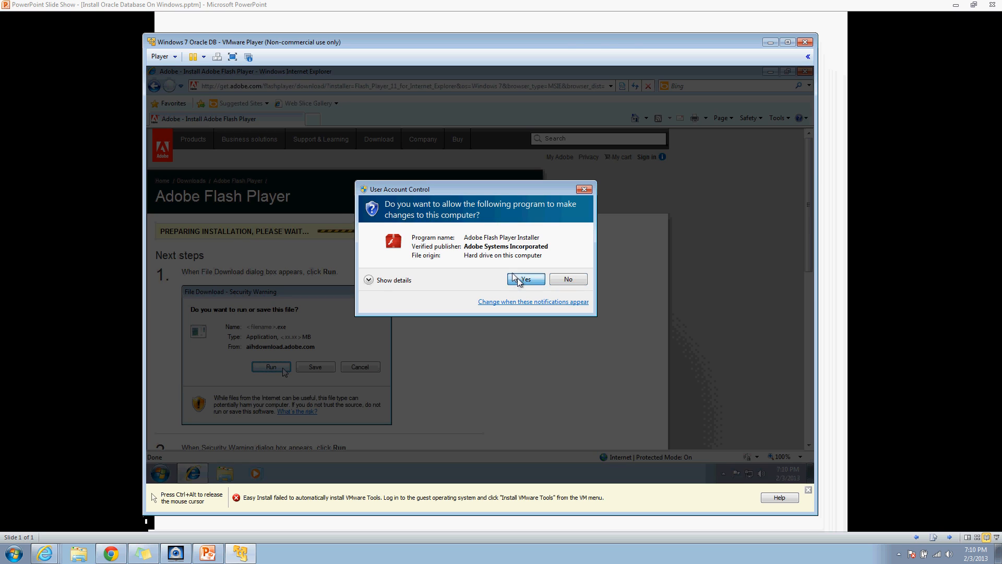
left_click(518, 280)
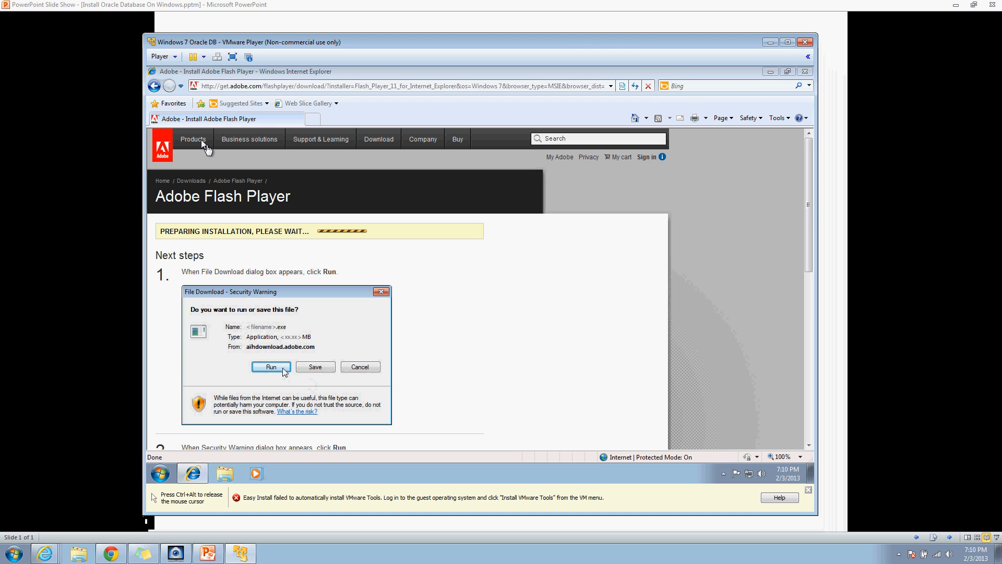
left_click(312, 118)
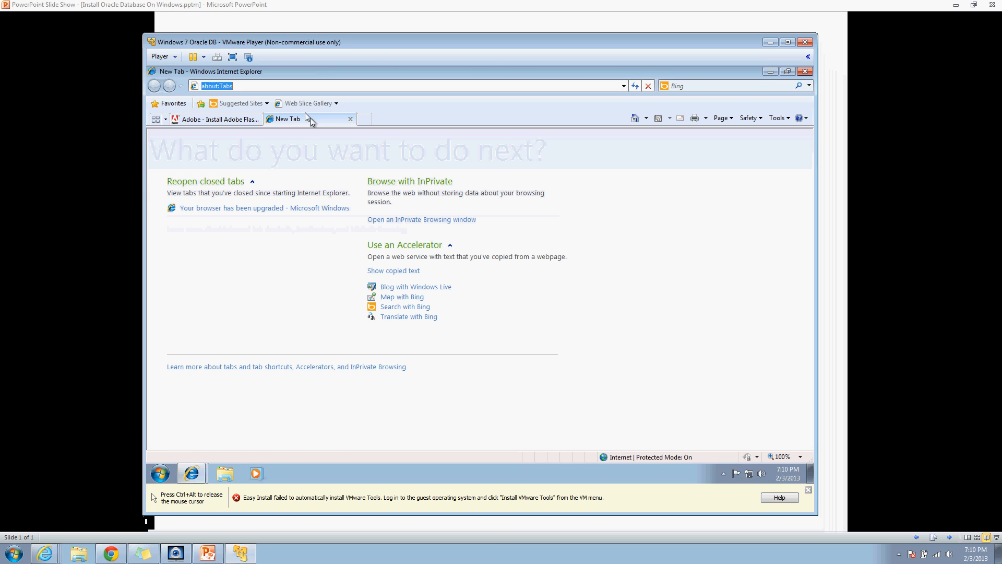
Step: Load oracle.com in a new Internet Explorer tab
left_click(289, 86)
type("ora")
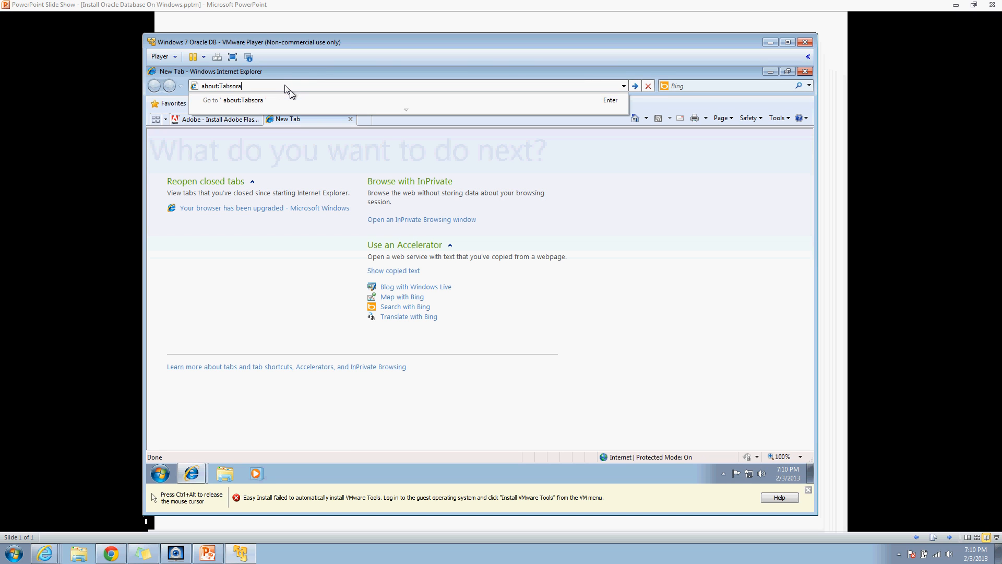
key("BackSpace")
key("BackSpace")
key("BackSpace")
key("BackSpace")
key("BackSpace")
key("BackSpace")
key("BackSpace")
key("BackSpace")
key("BackSpace")
key("BackSpace")
key("BackSpace")
key("BackSpace")
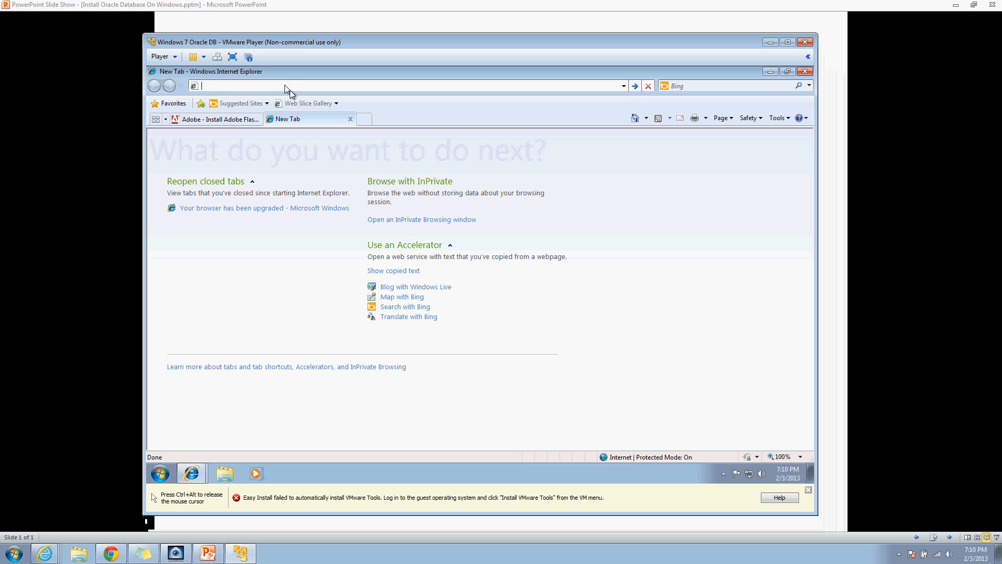
type("oracle.c")
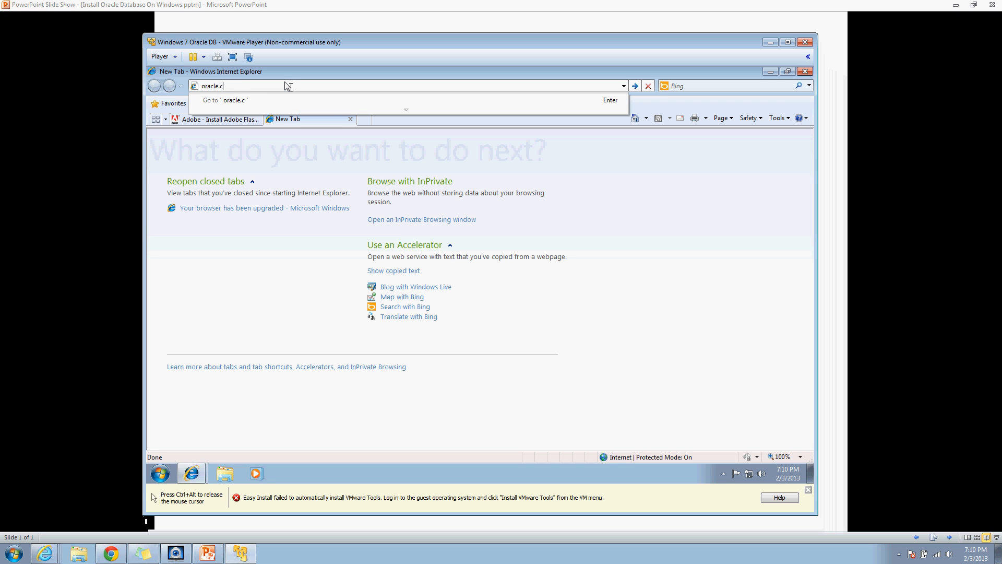
key("Return")
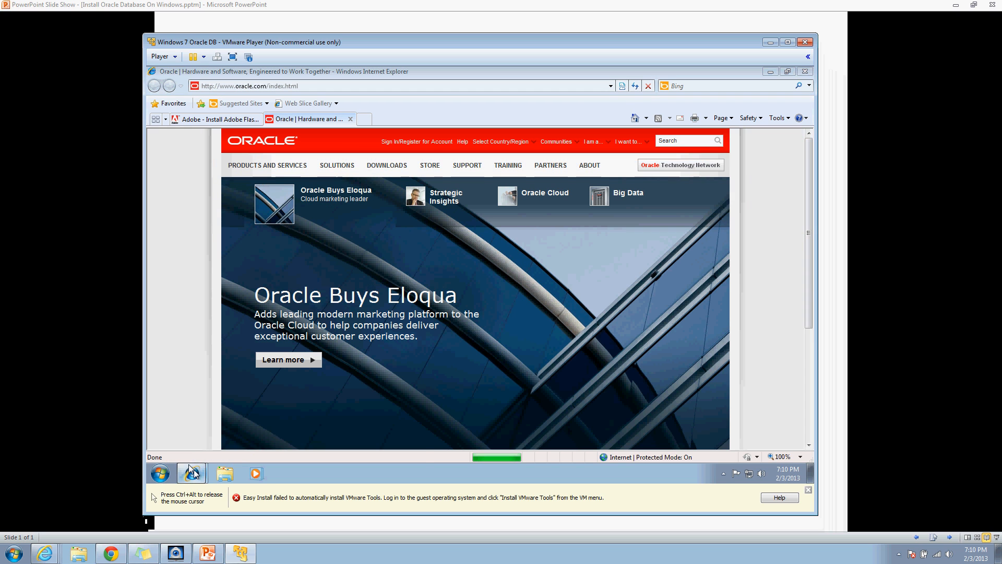
Step: From the oracle.com Downloads menu, open the Oracle Database downloads page
mouse_move(192, 472)
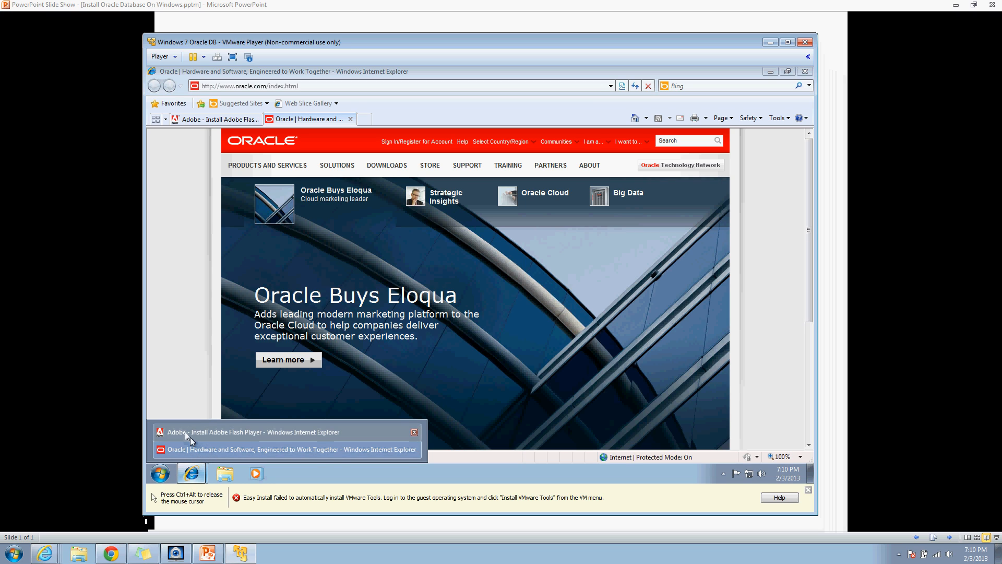
left_click(186, 432)
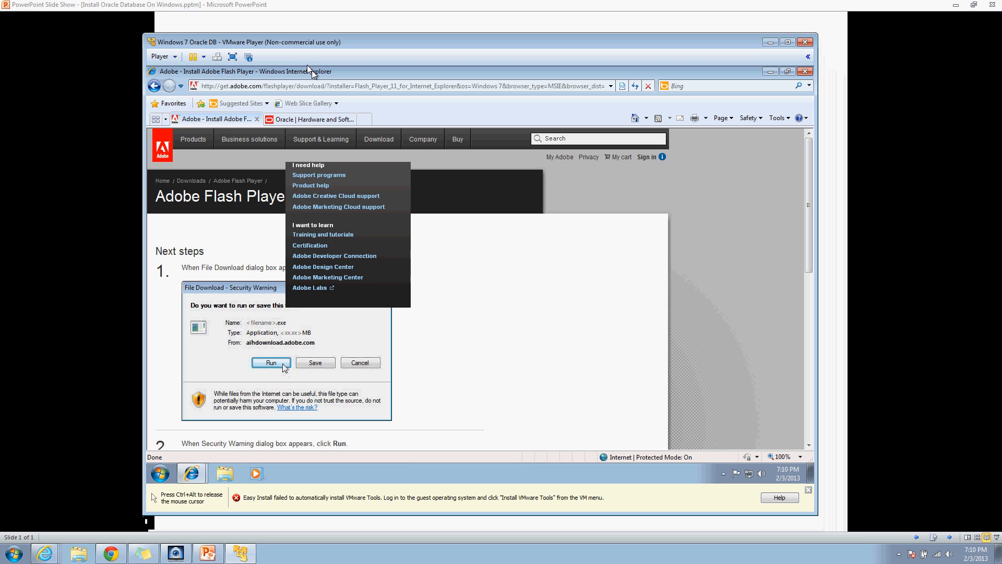
left_click(323, 119)
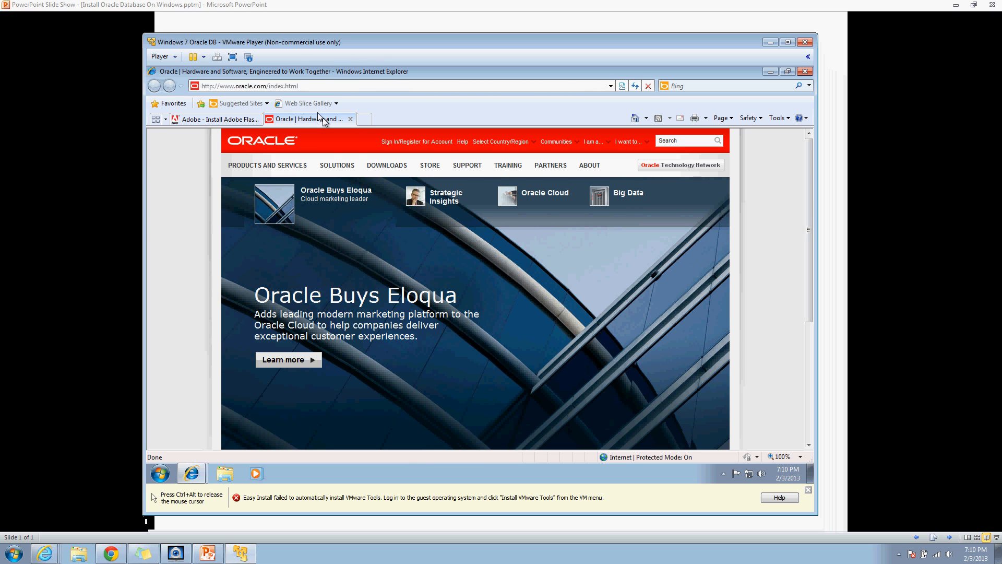
mouse_move(388, 164)
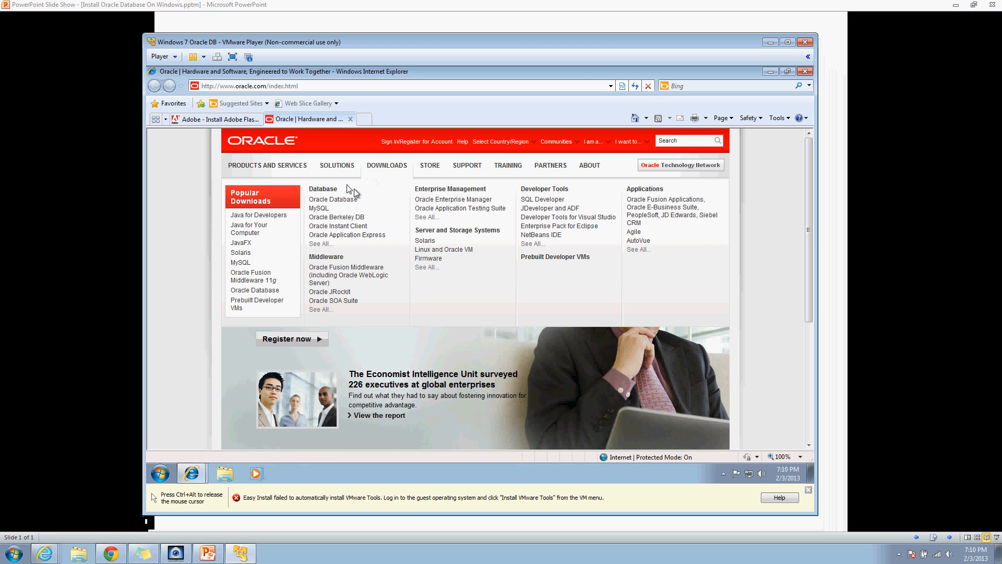
left_click(340, 200)
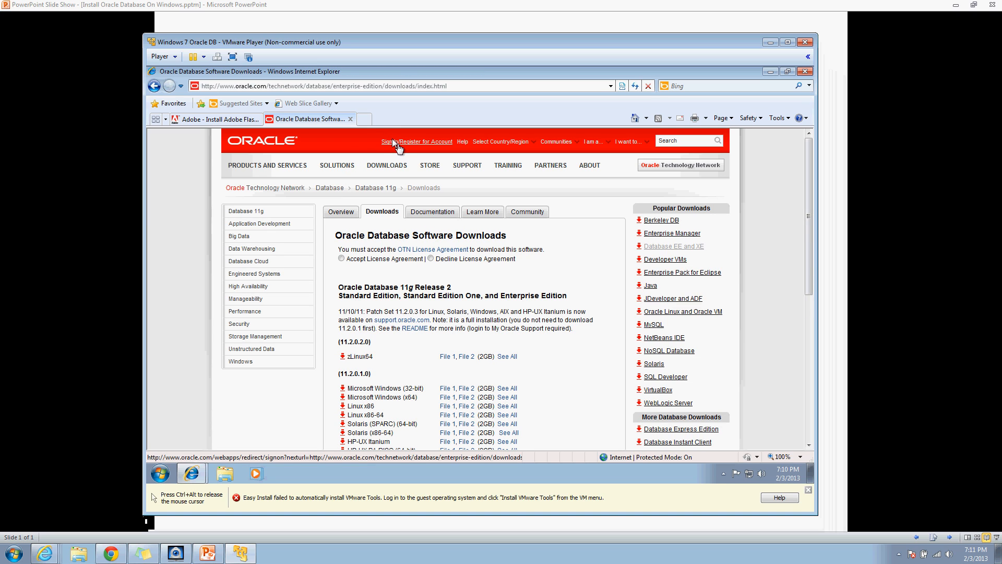
Step: Sign in with an Oracle account via Sign In/Register for Account, entering username and password
left_click(392, 139)
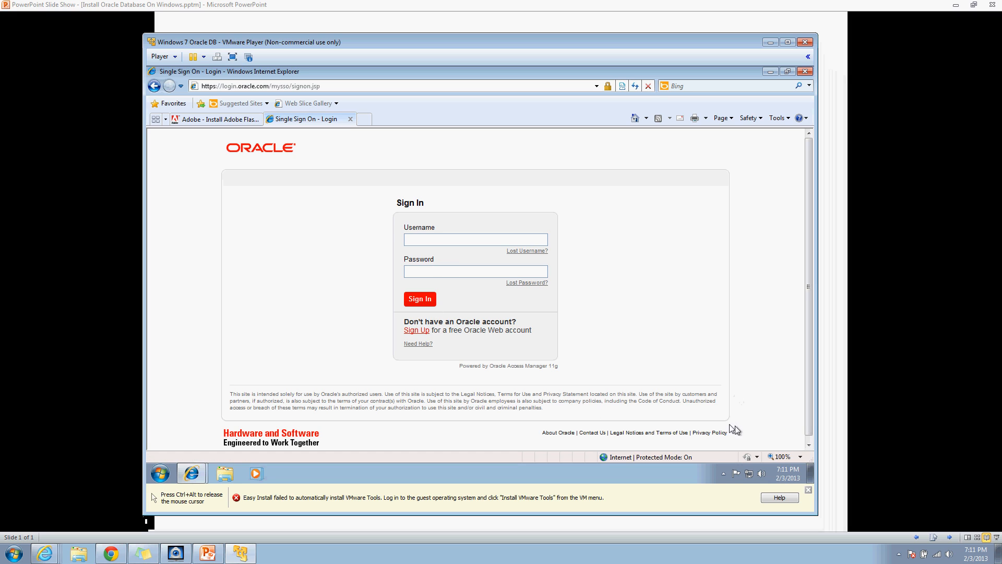
left_click(723, 472)
left_click(723, 473)
key("ctrl+alt")
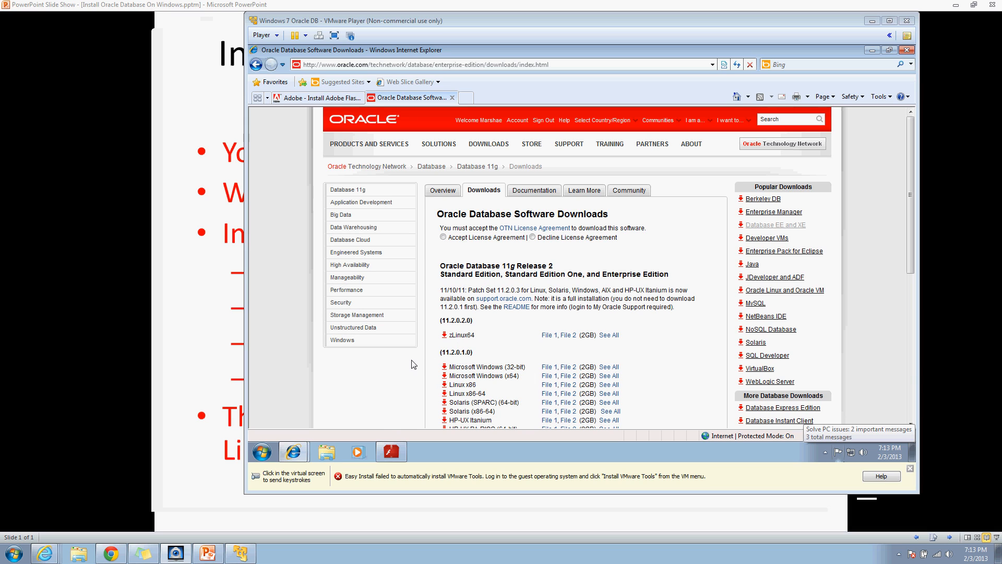
left_click(382, 451)
Step: Continue Flash setup with automatic updates allowed, then accept the OTN License Agreement
left_click(380, 424)
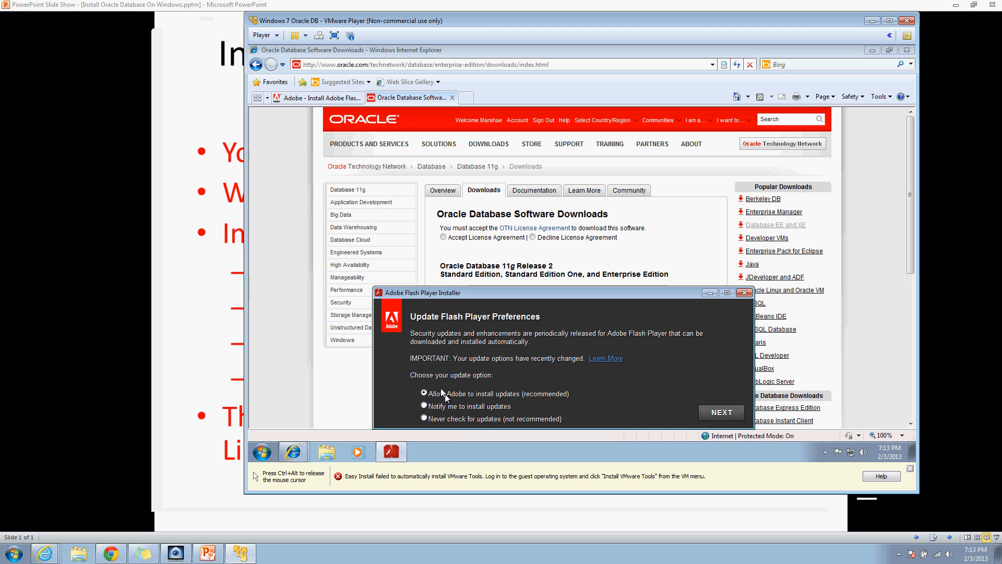
left_click(720, 413)
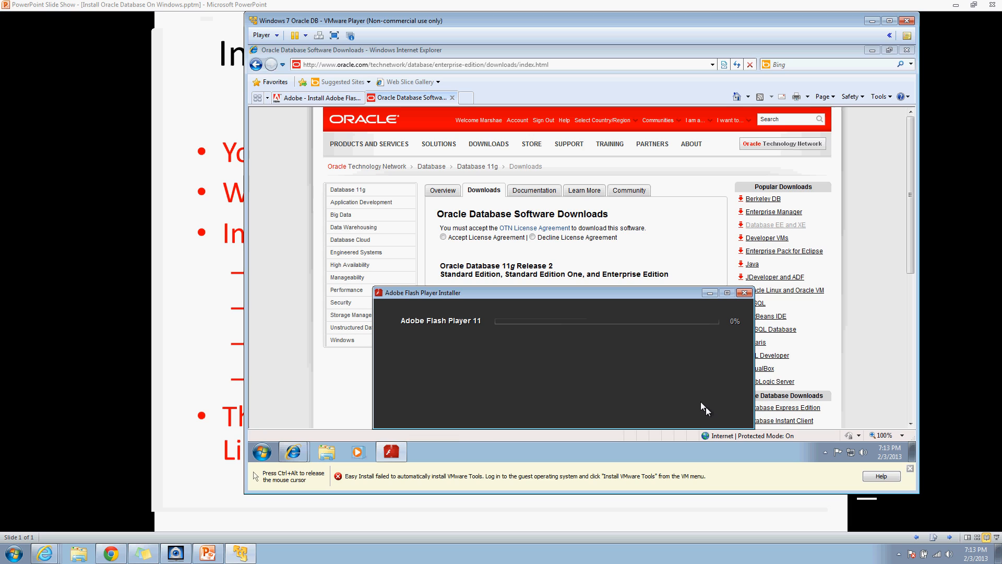
left_click(622, 222)
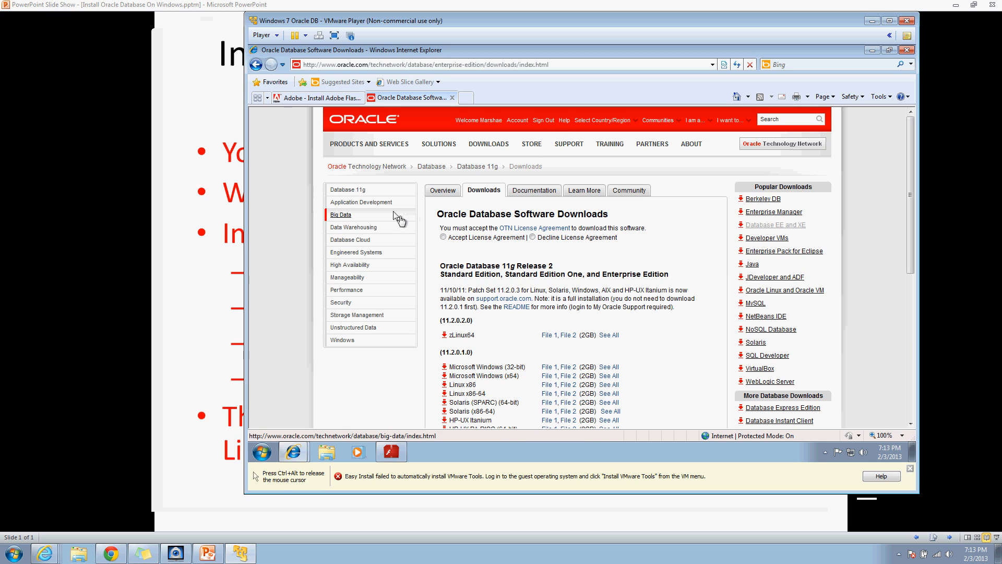
left_click(442, 236)
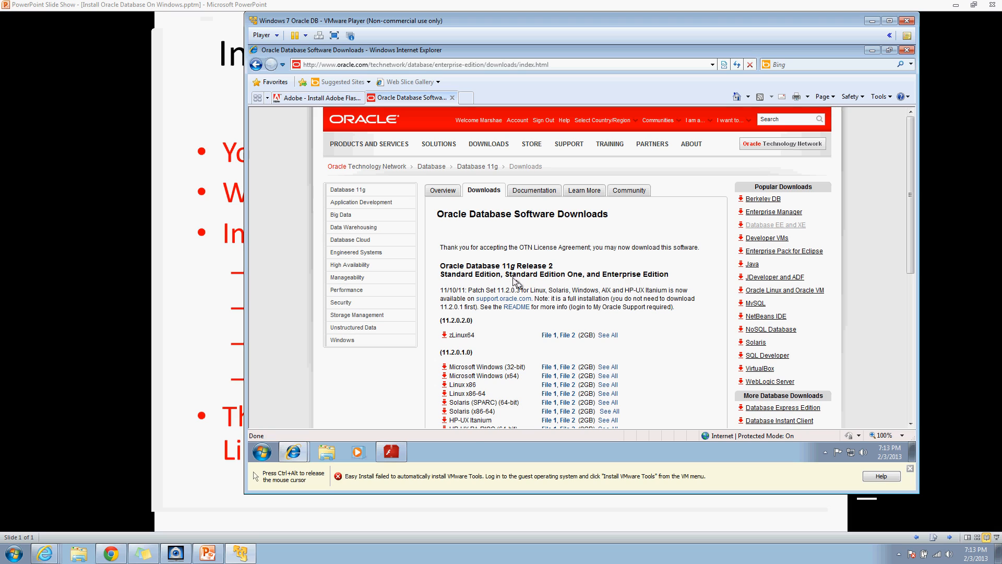
Step: Save both Windows 32-bit zips, win32_11gR2_database_1of2 and 2of2, into Downloads
left_click(547, 368)
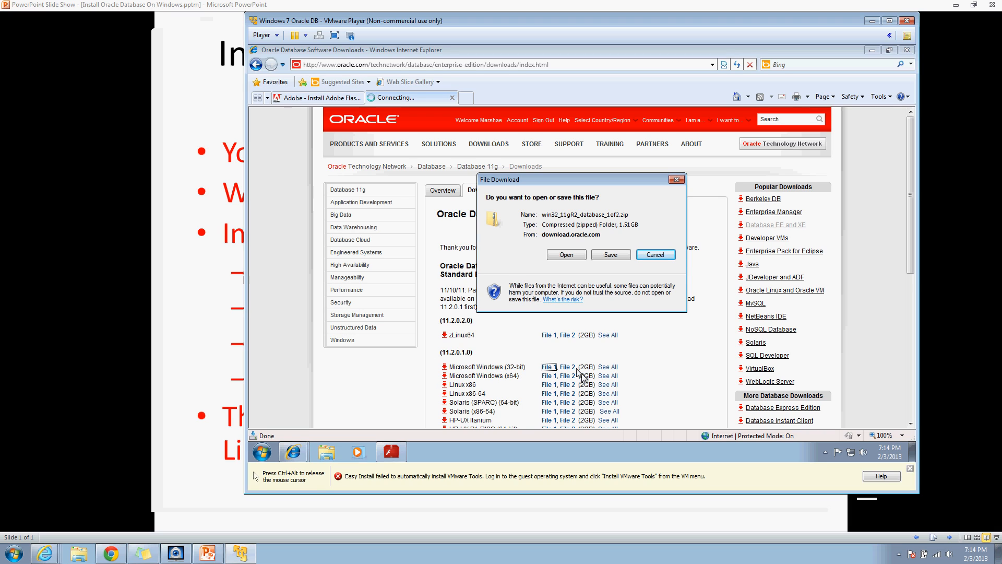
left_click(611, 254)
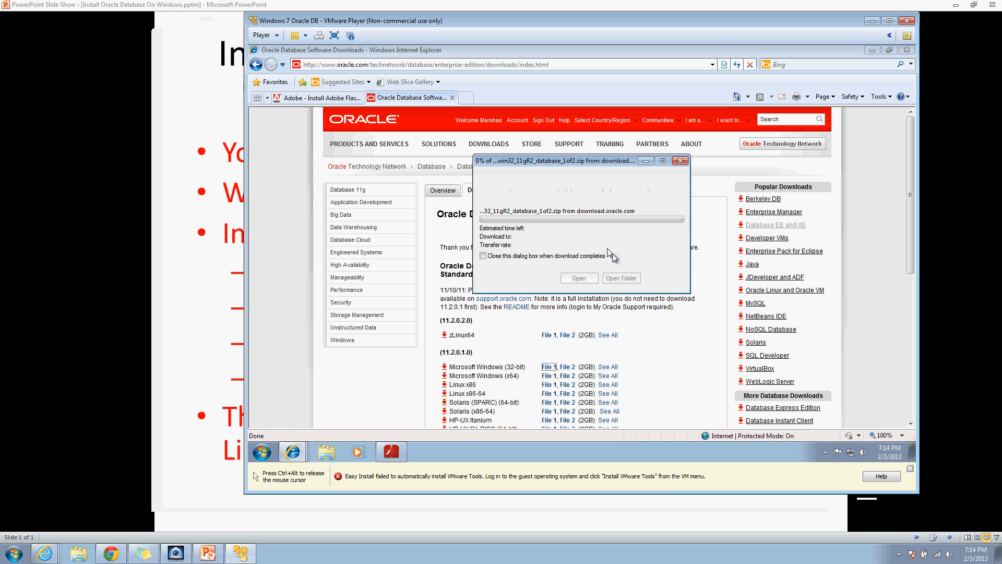
left_click(721, 399)
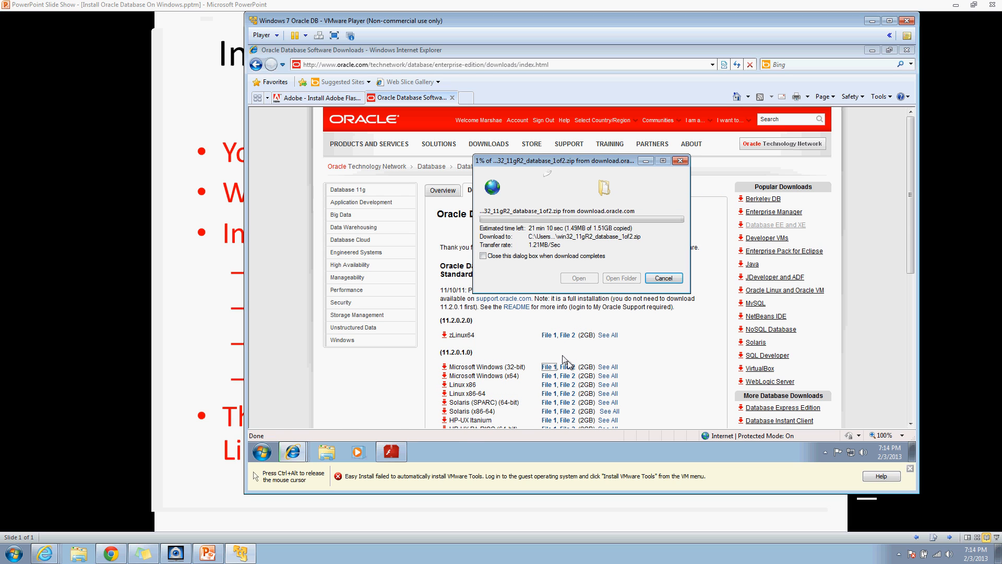
left_click(567, 367)
left_click(567, 367)
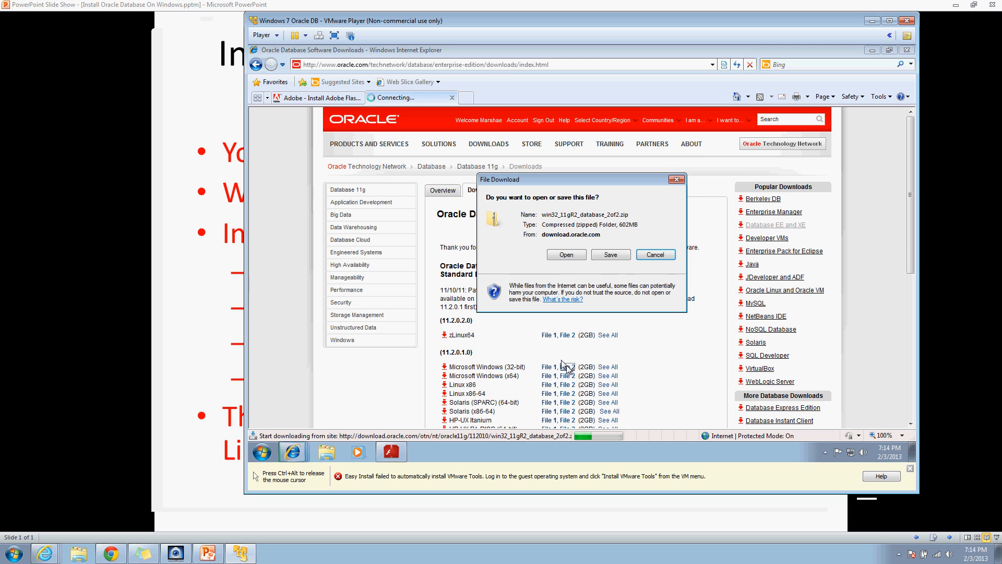
left_click(612, 254)
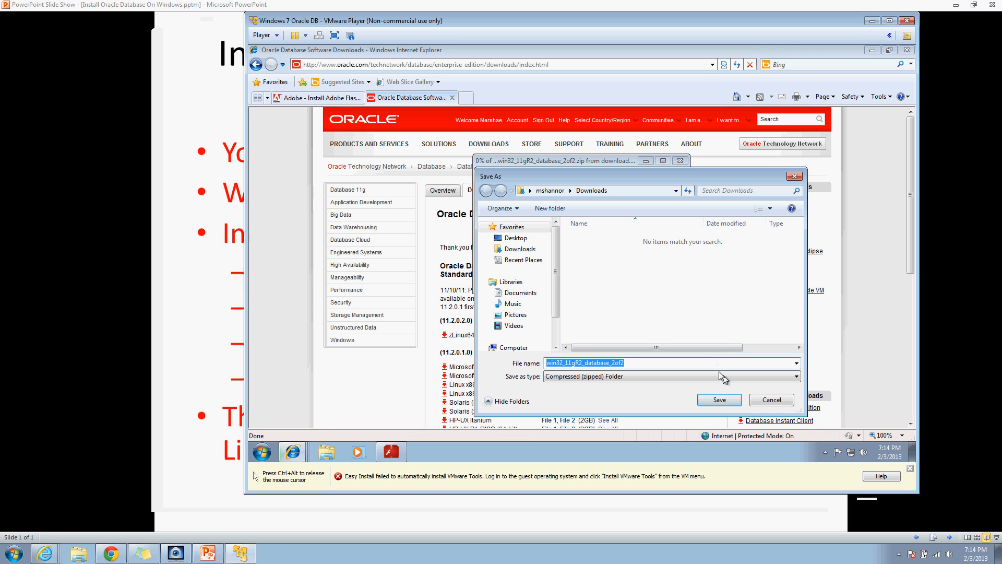
left_click(713, 400)
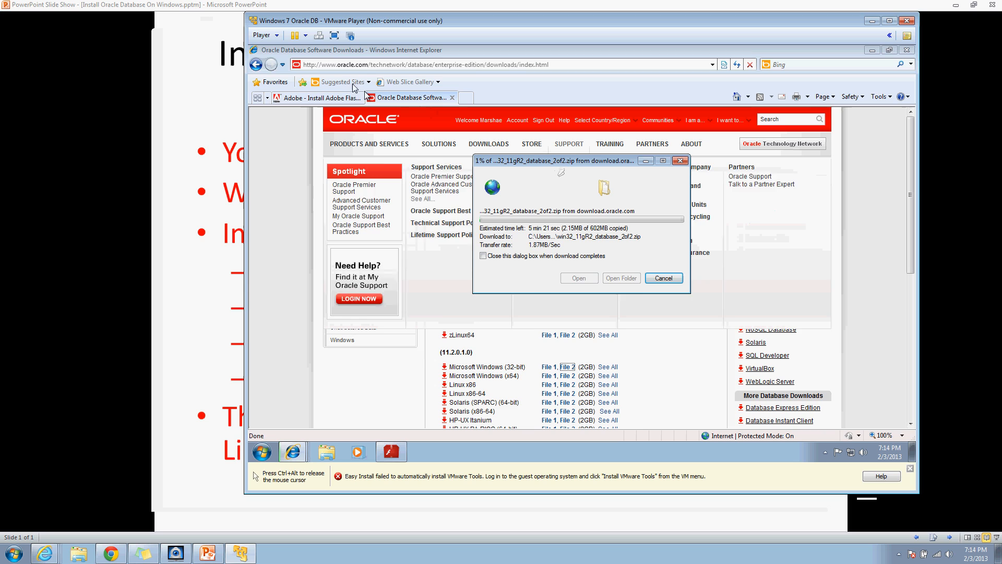
left_click(457, 98)
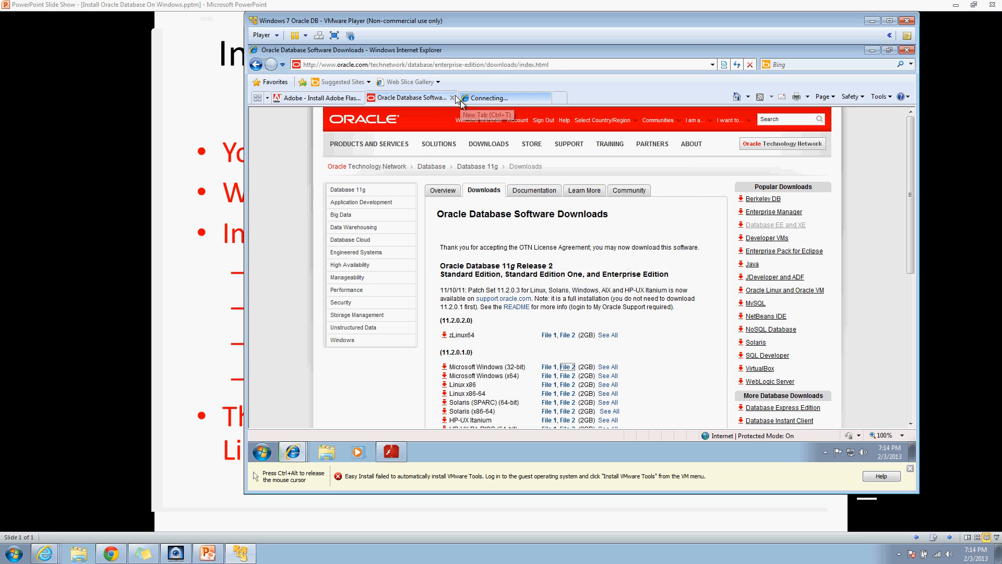
Step: Google 'oracle sql developer with jdk' and open the Oracle SQL Developer Downloads page
type("google.com")
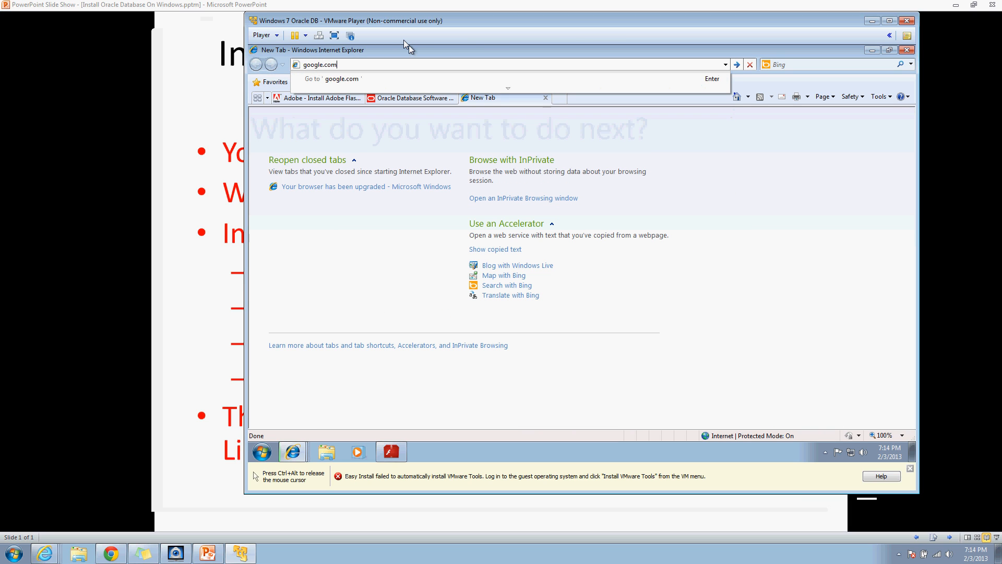
key("Return")
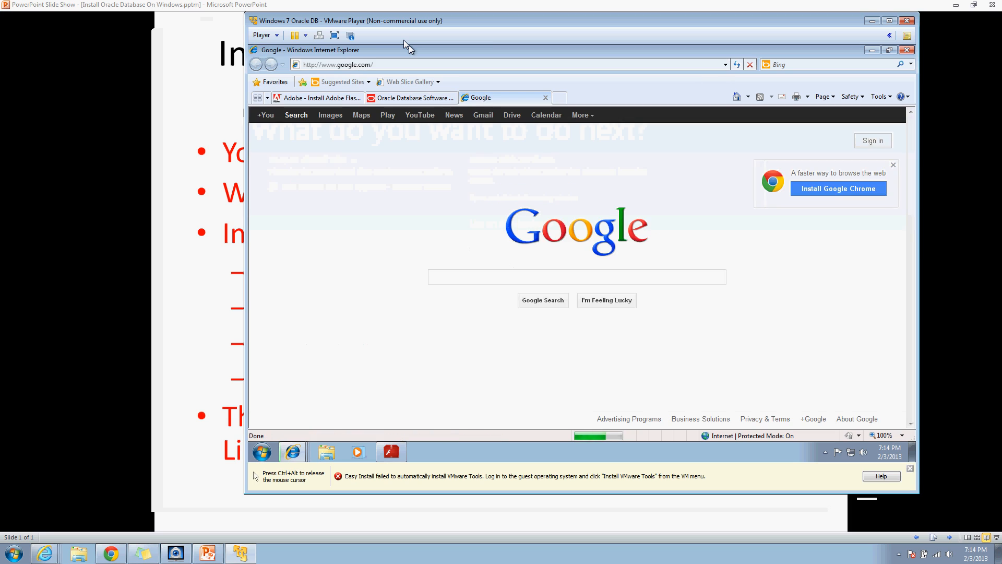
type("orac")
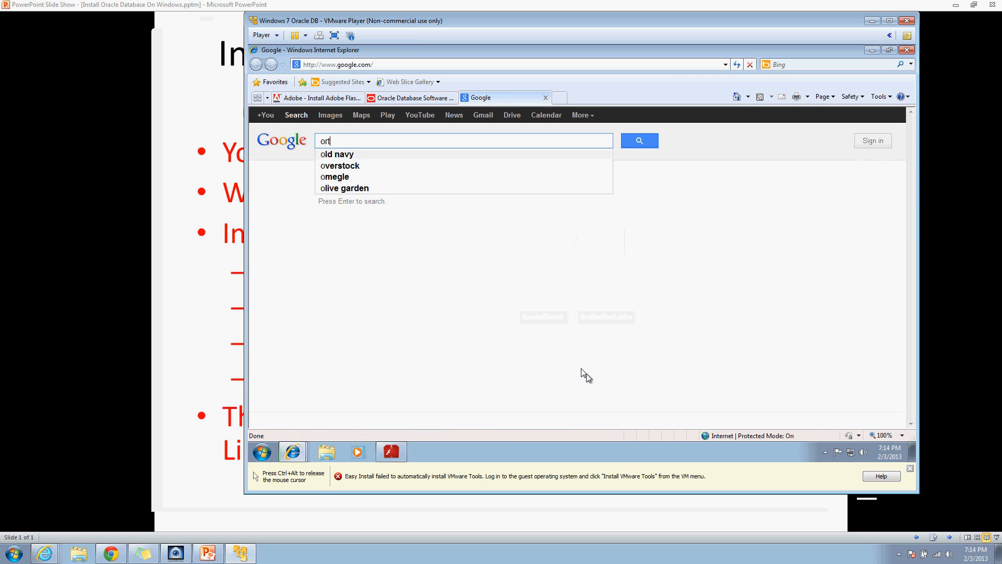
type("le")
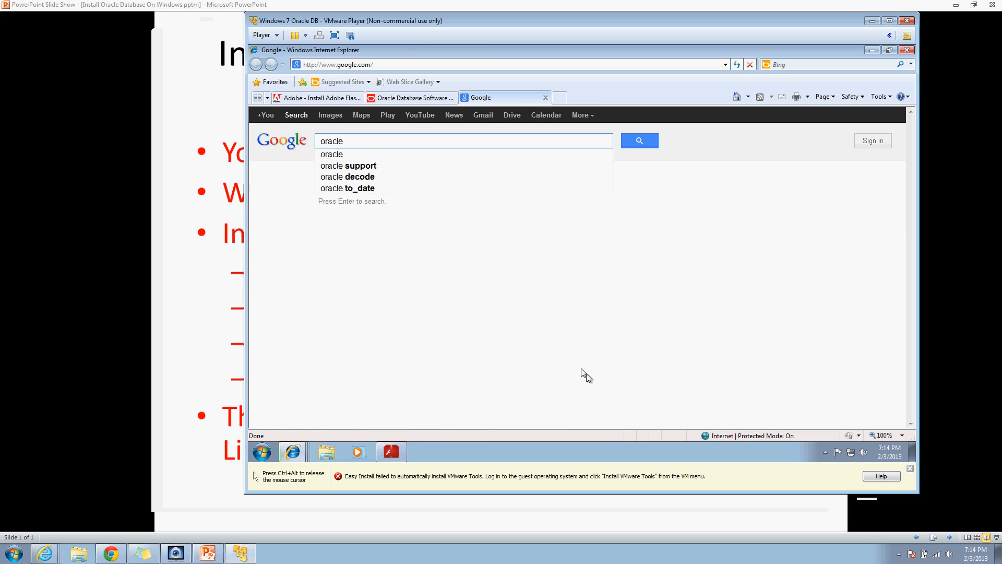
type(" sql dev")
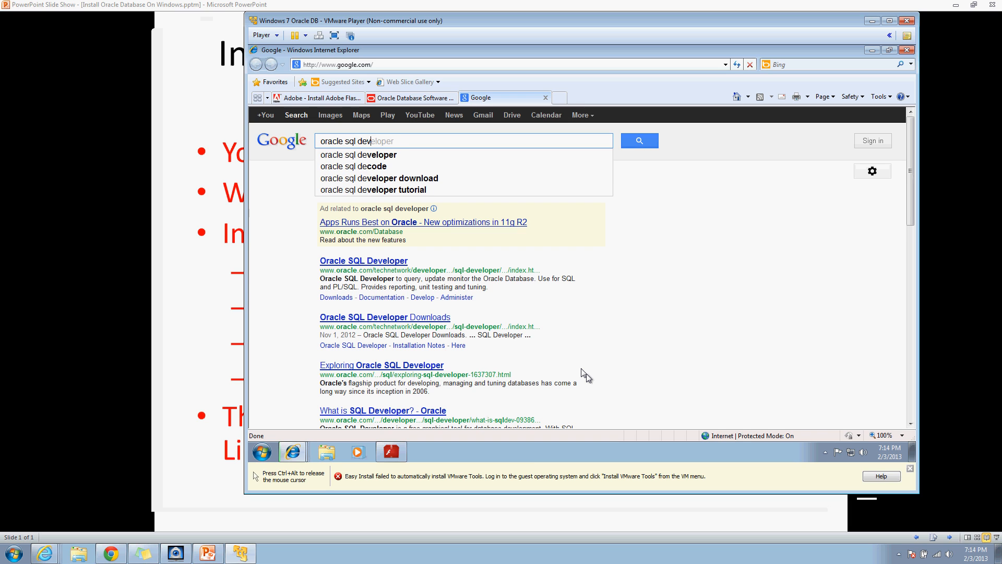
type("eloper w")
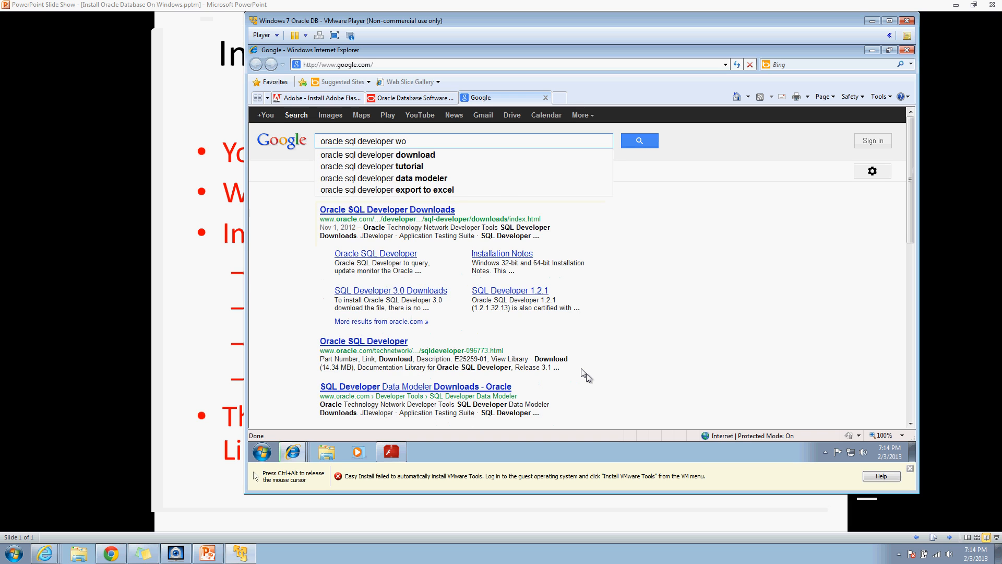
type("ith jdk")
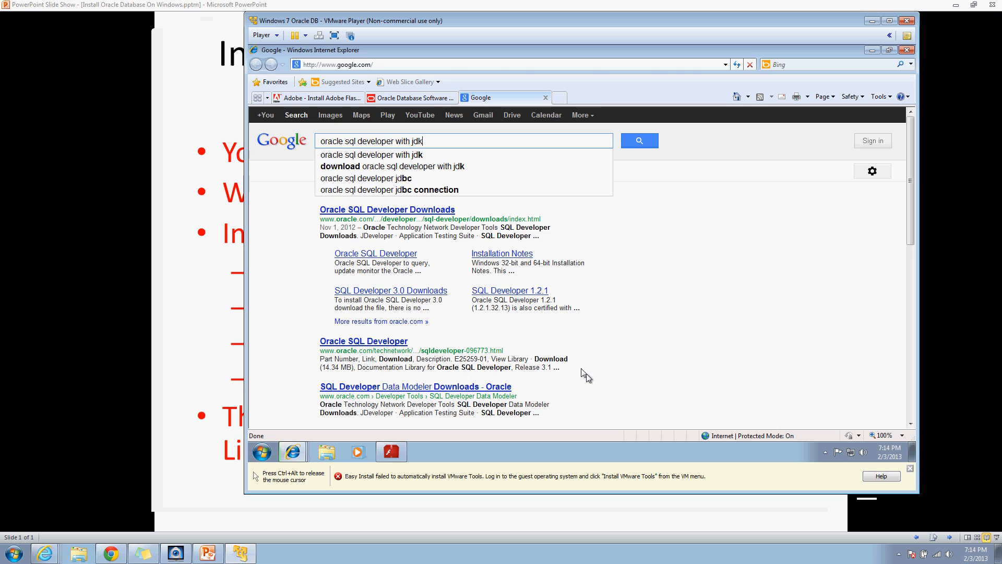
key("Return")
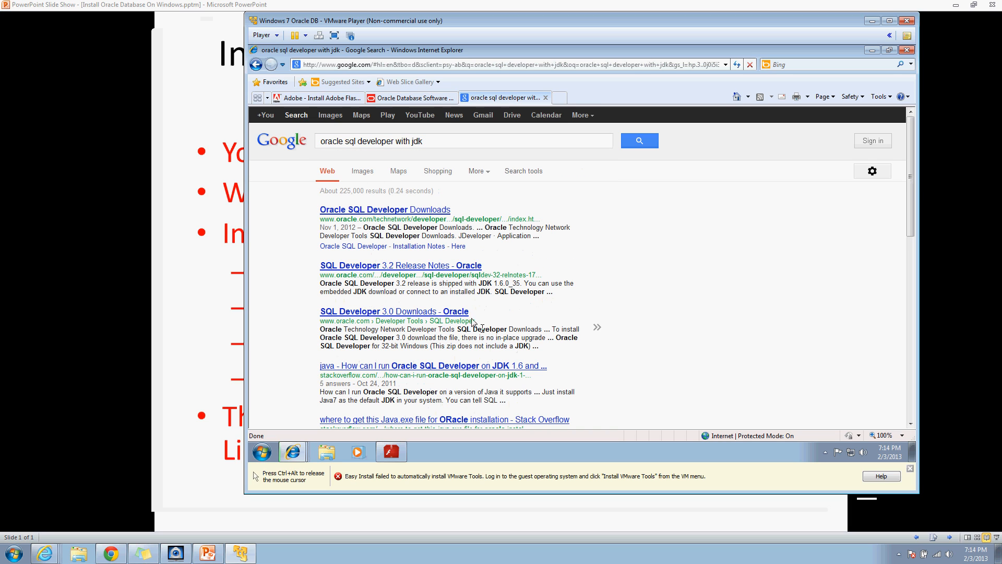
left_click(401, 208)
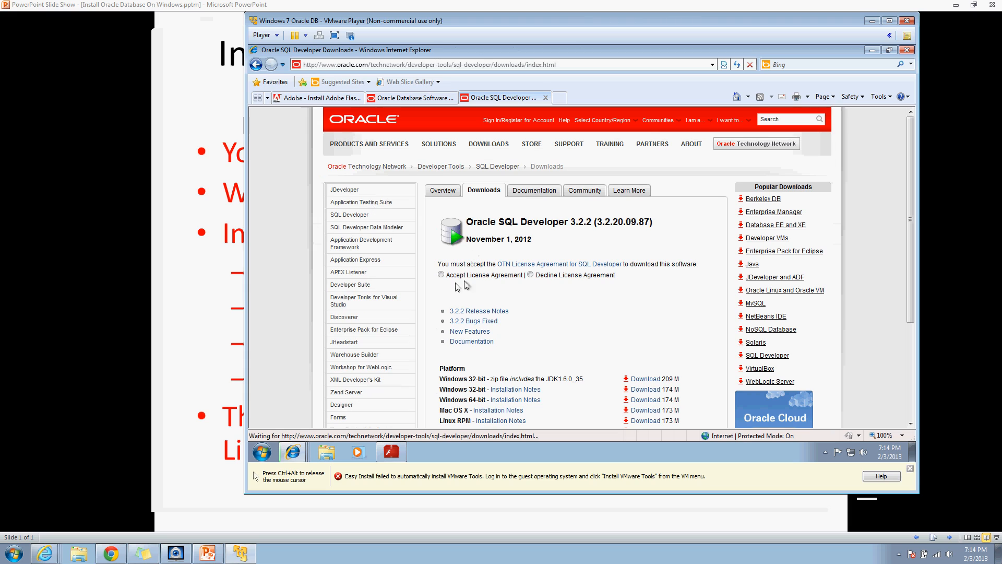
Step: Accept the SQL Developer licence and save the Windows 32-bit zip with JDK to Downloads
left_click(638, 379)
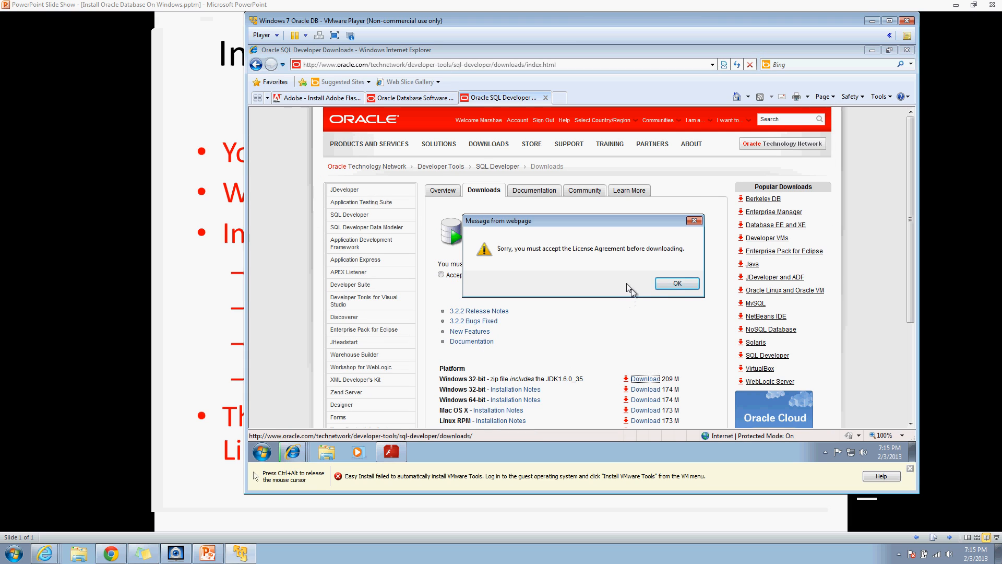
left_click(667, 285)
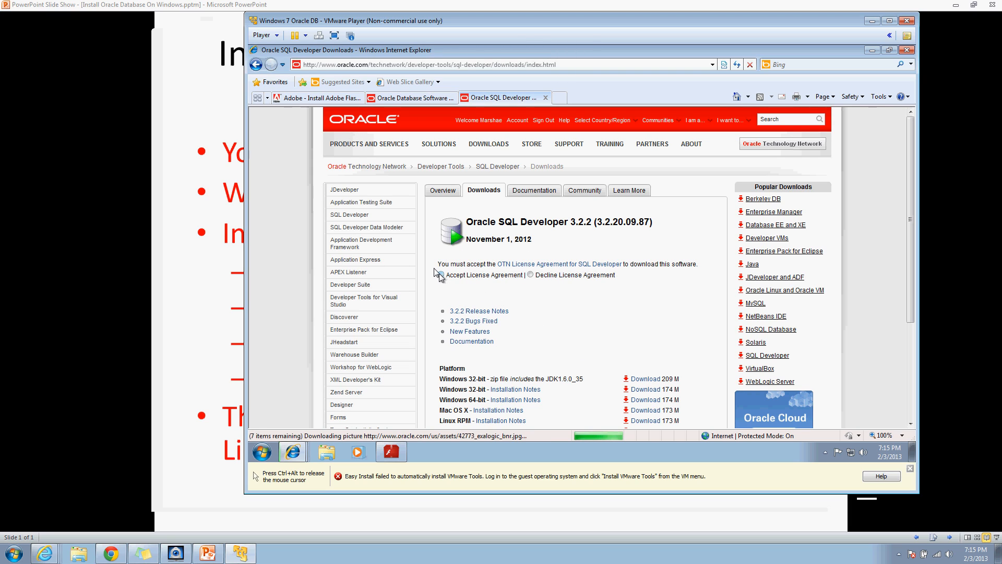
left_click(441, 275)
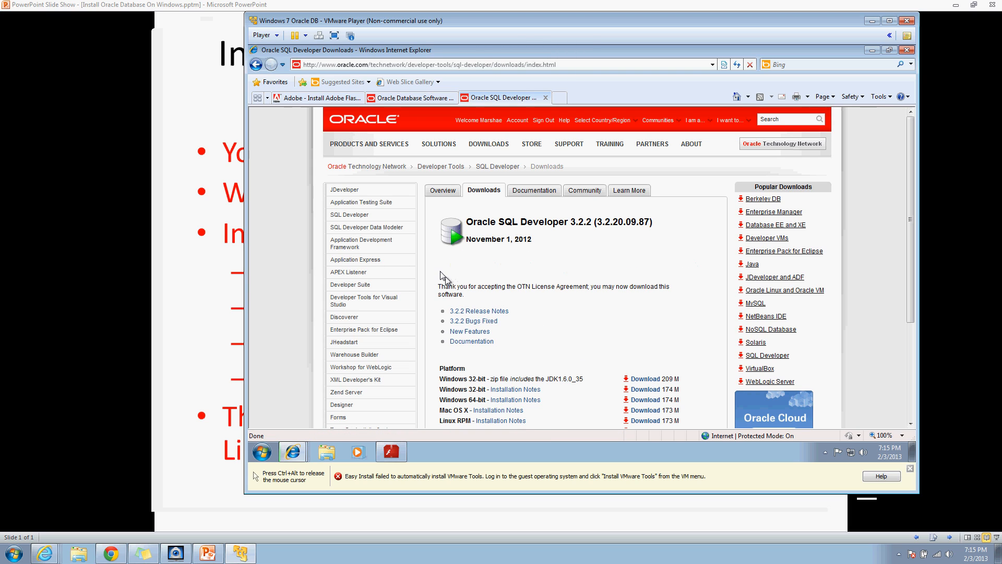
left_click(642, 378)
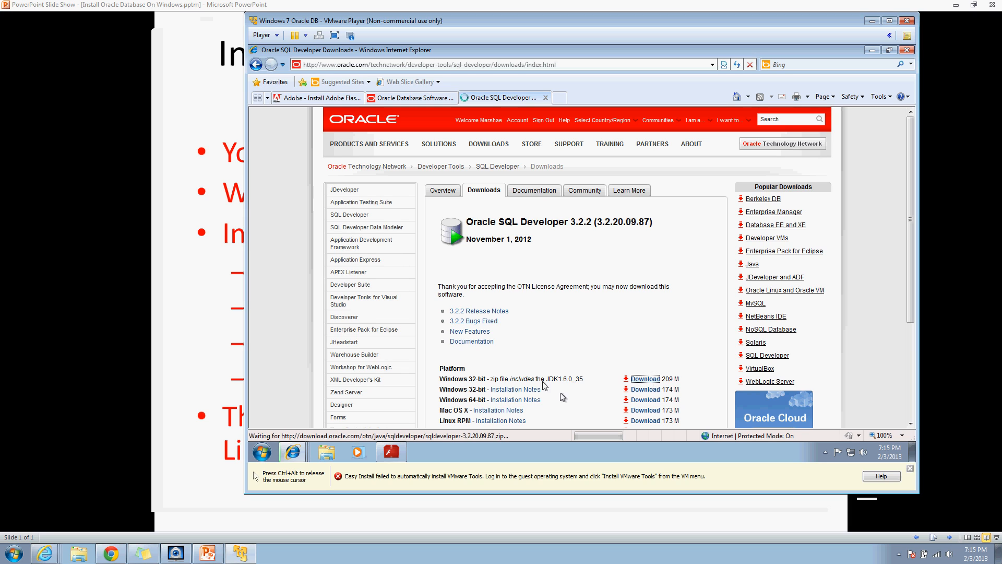
left_click(611, 254)
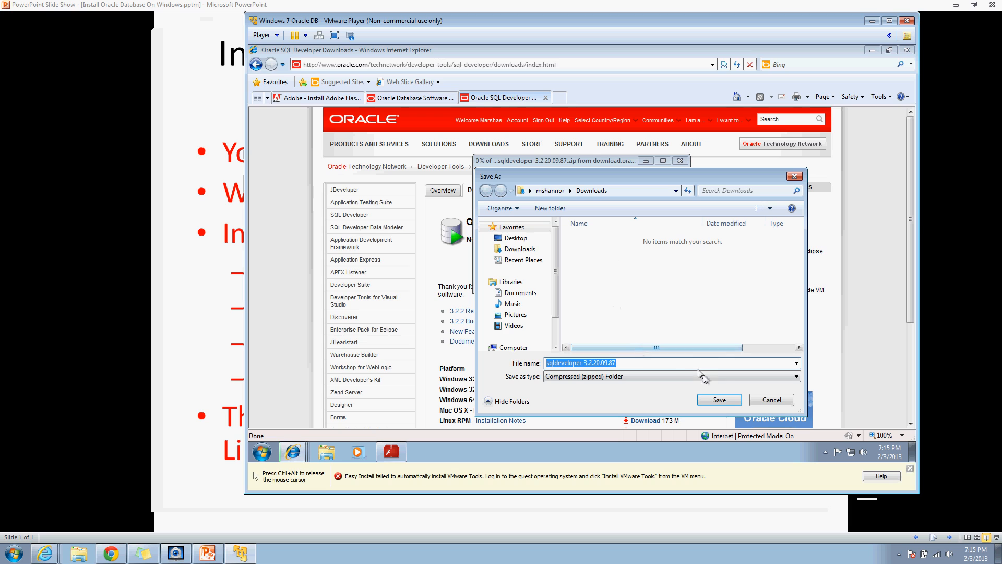
left_click(718, 400)
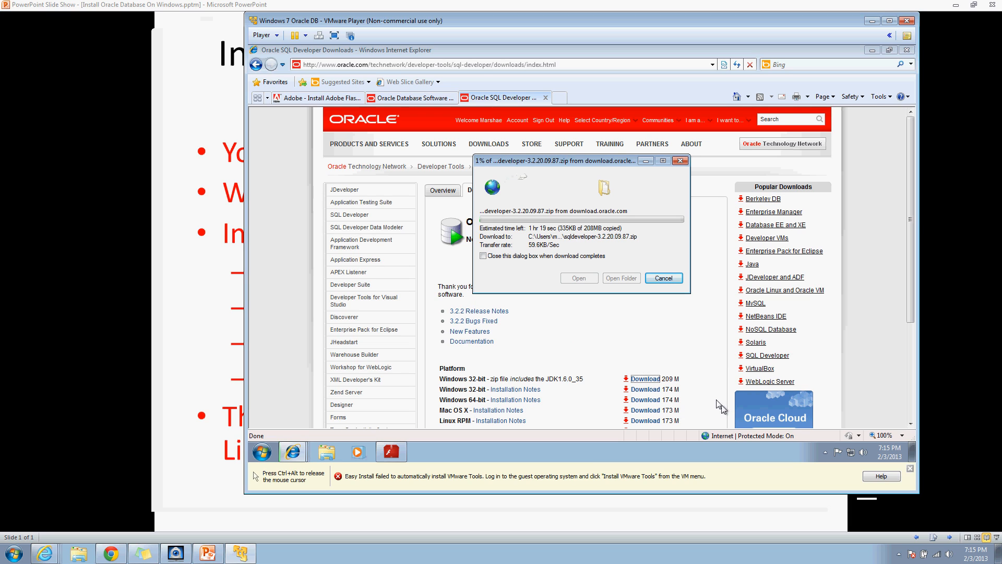
left_click(641, 155)
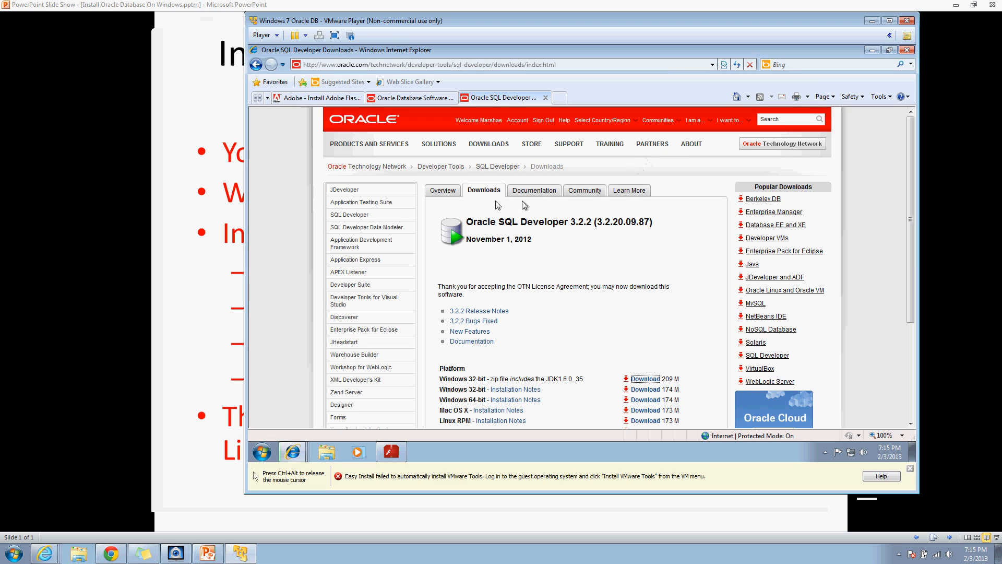
left_click(289, 450)
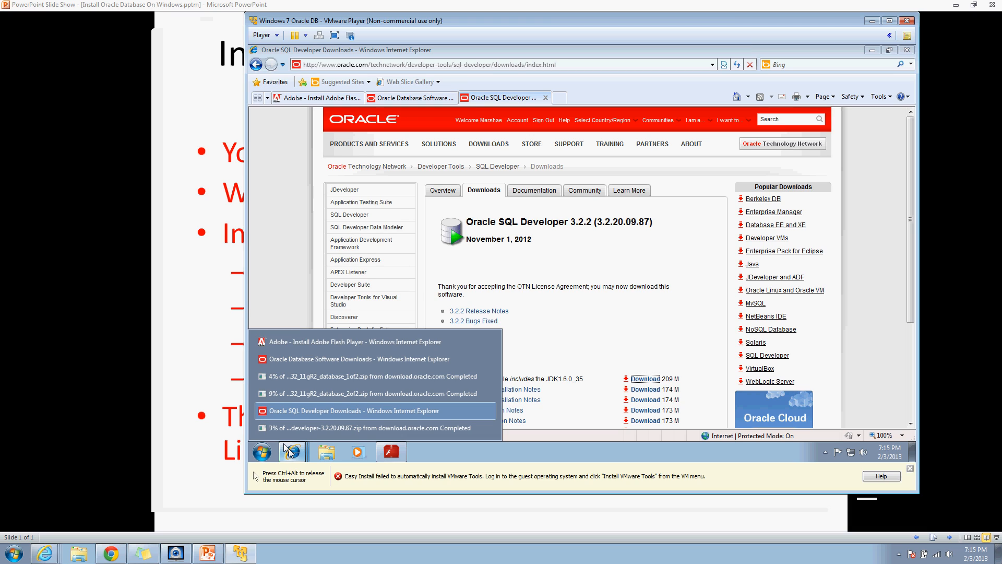
left_click(392, 452)
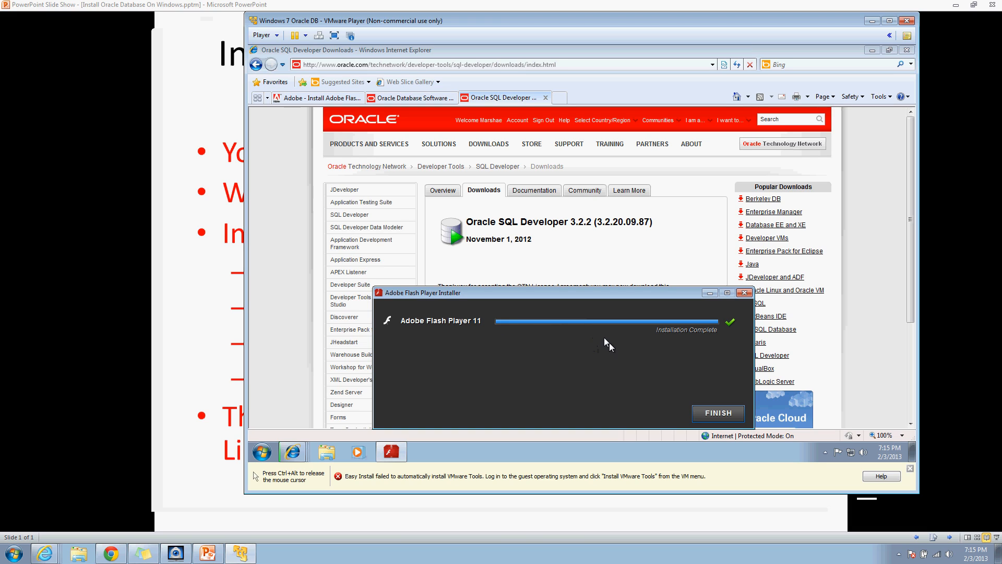
Step: Finish the Adobe Flash Player installation and close its installation-successful page
left_click(699, 412)
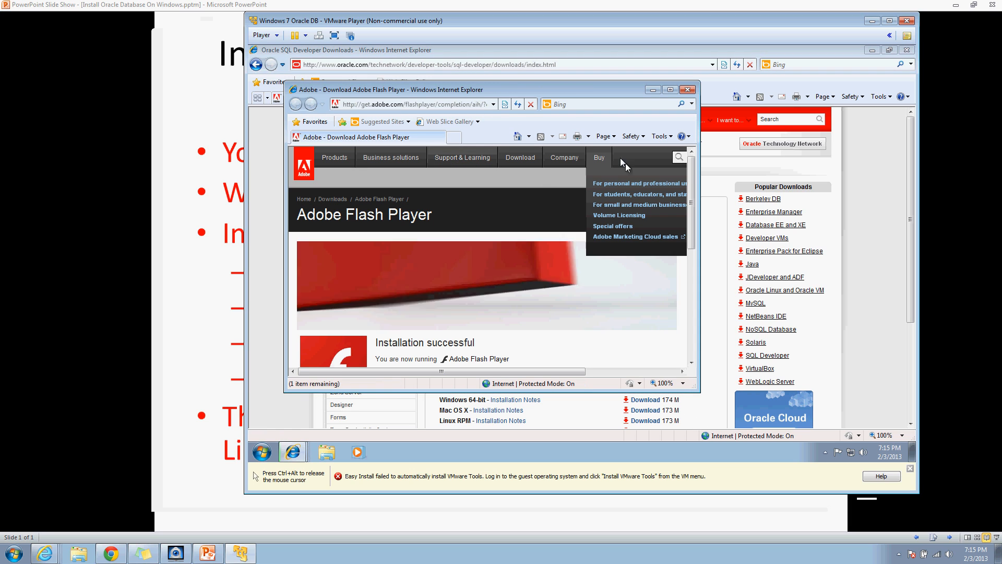
scroll(693, 167, "down", 1)
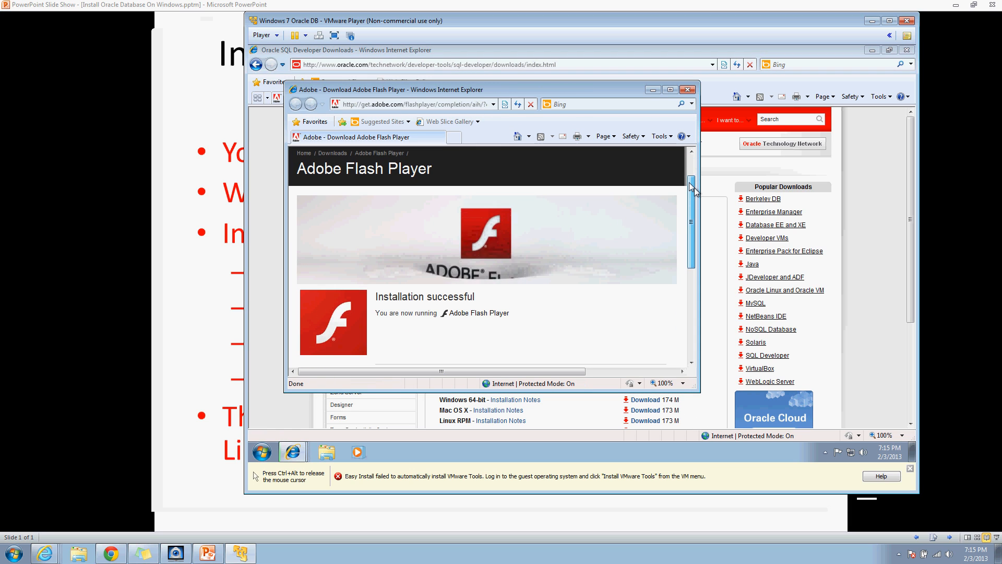
left_click(688, 90)
key("ctrl+alt")
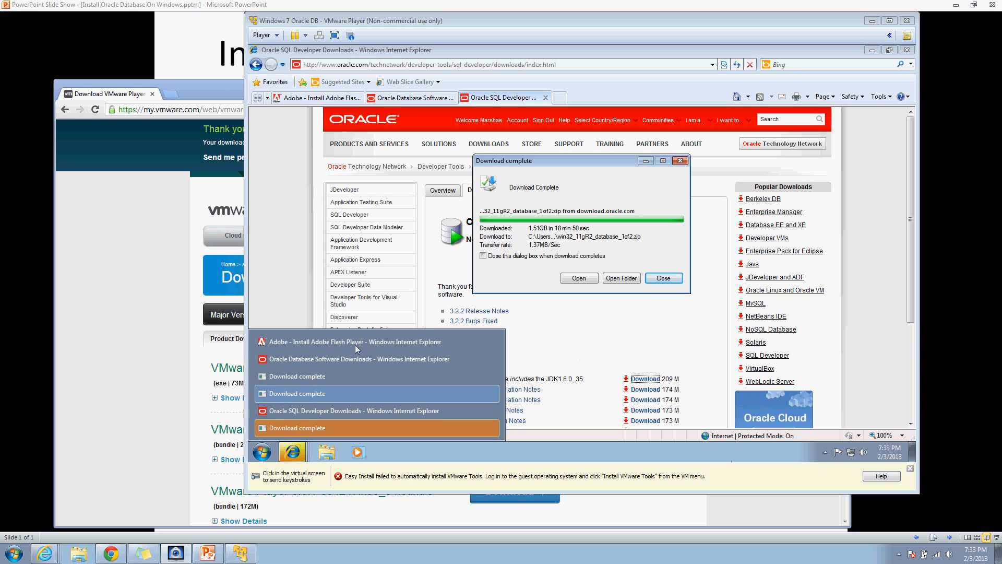
Step: Extract sqldeveloper-3.2.20.09.87.zip in Downloads into its suggested same-named folder
left_click(322, 451)
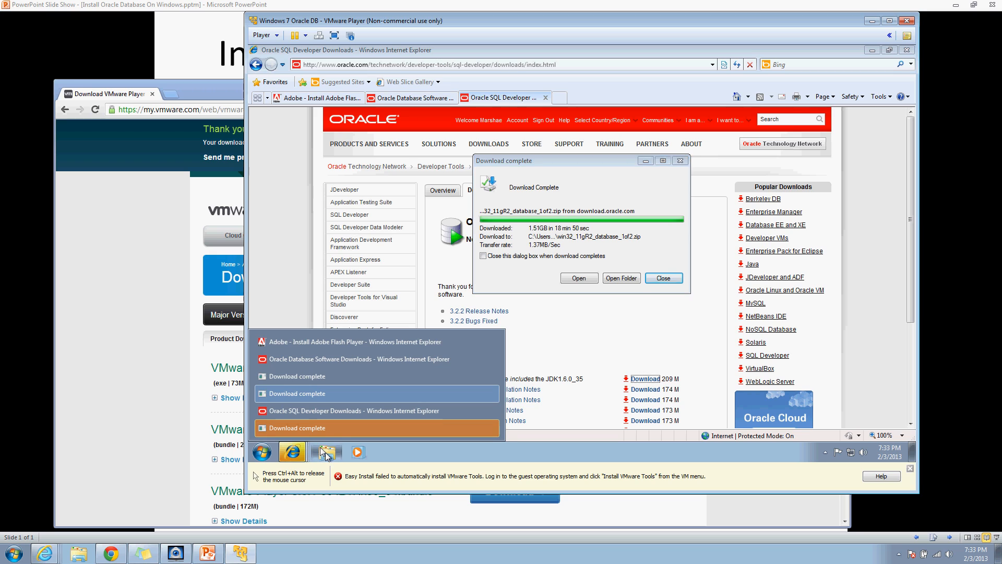
left_click(326, 453)
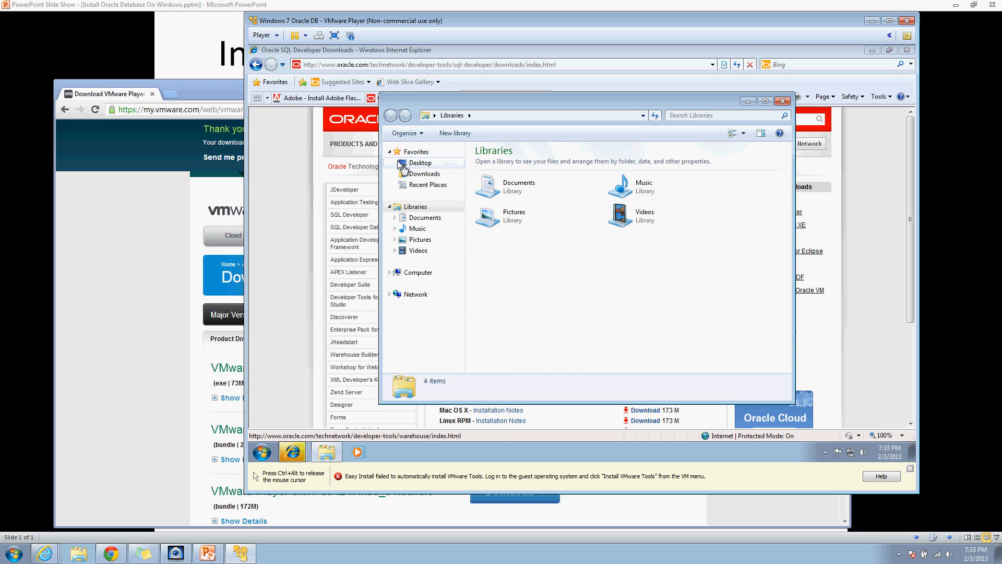
left_click(416, 173)
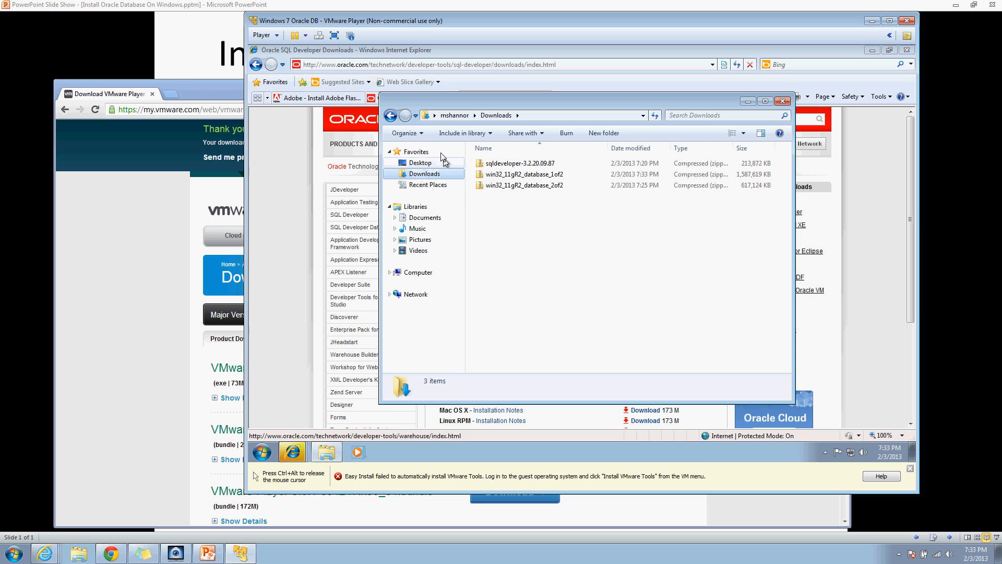
right_click(504, 164)
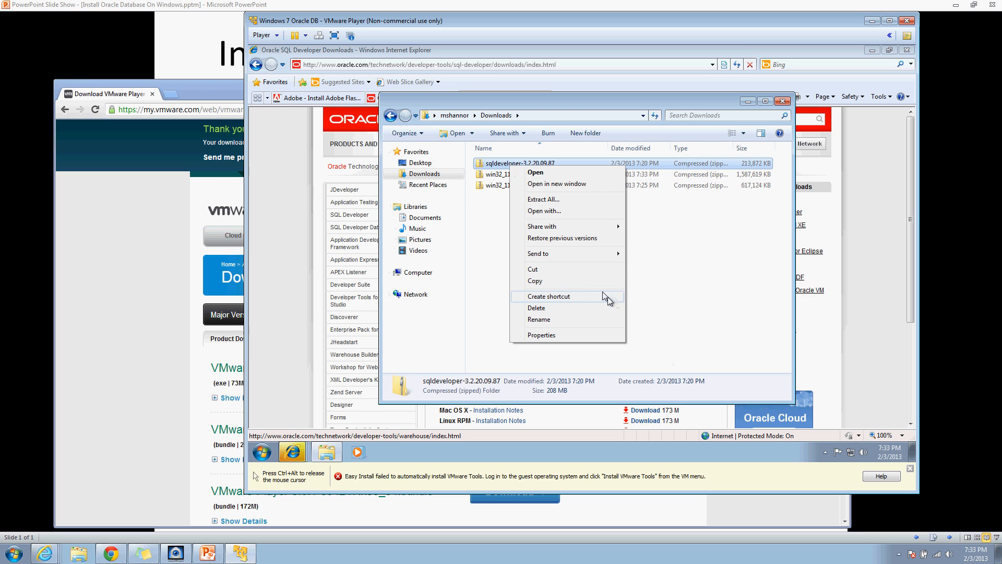
left_click(553, 200)
left_click(674, 347)
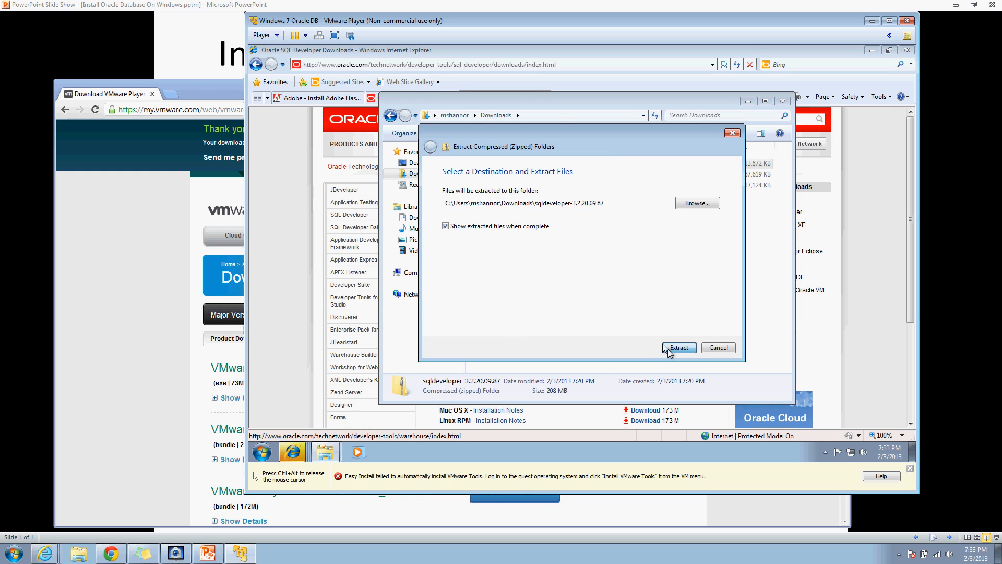
left_click_drag(537, 130, 538, 242)
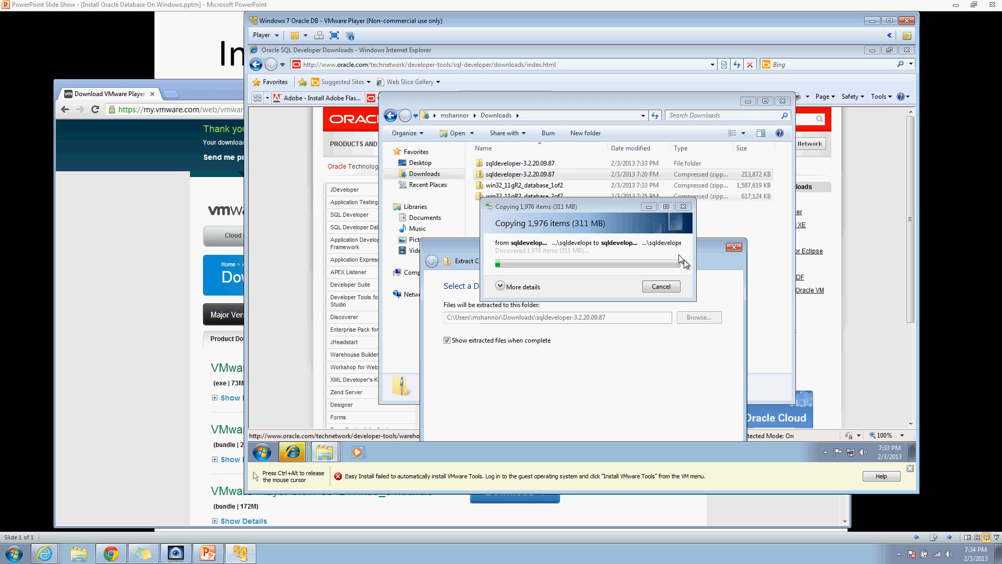
left_click(517, 186)
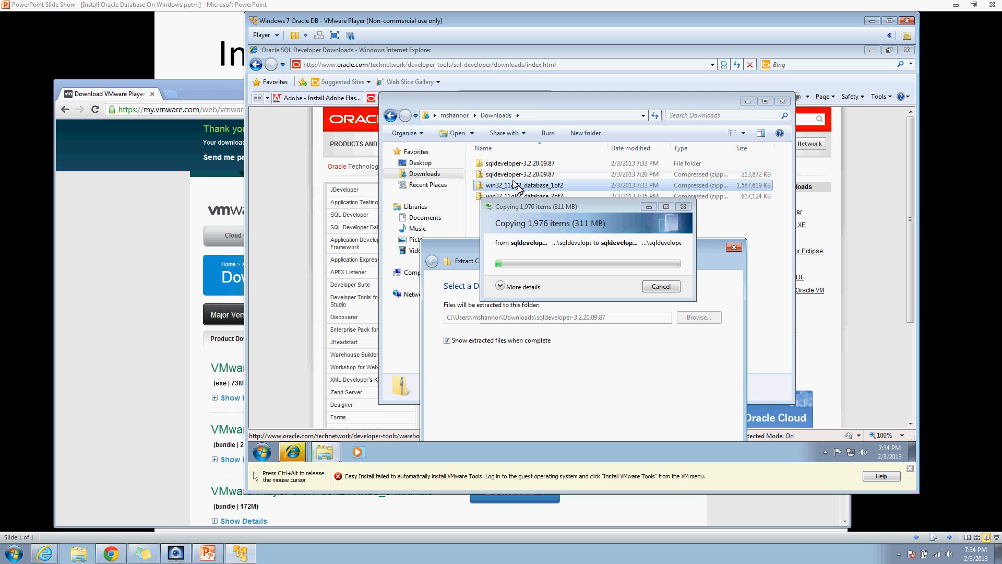
Step: Extract win32_11gR2_database_1of2.zip into its own folder in Downloads
right_click(519, 186)
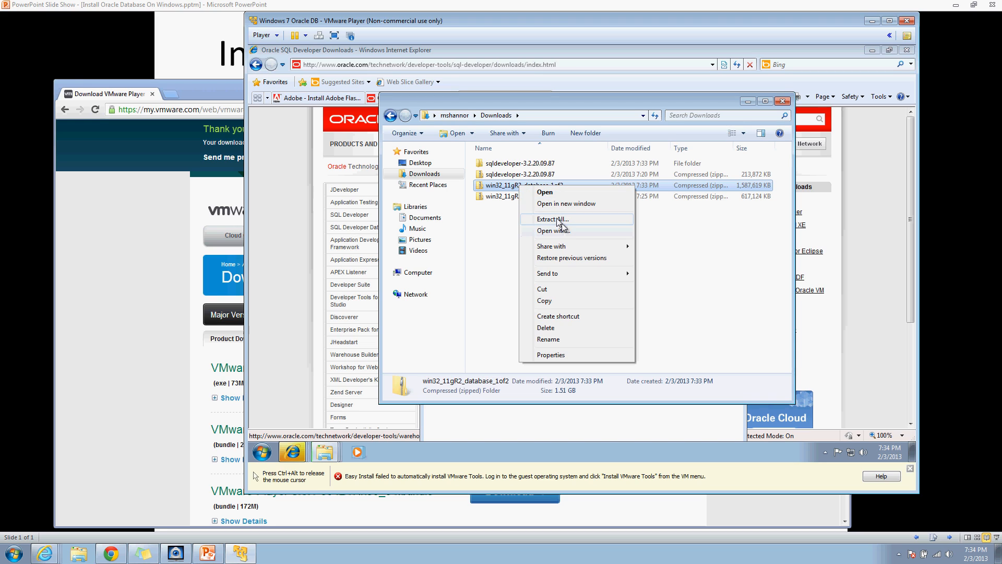
left_click(561, 219)
left_click(674, 348)
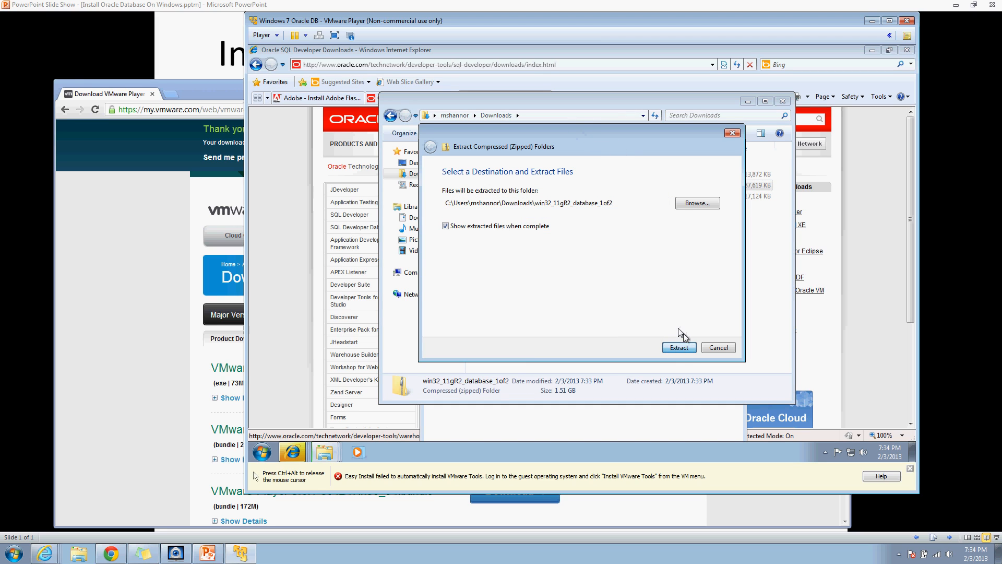
left_click(679, 347)
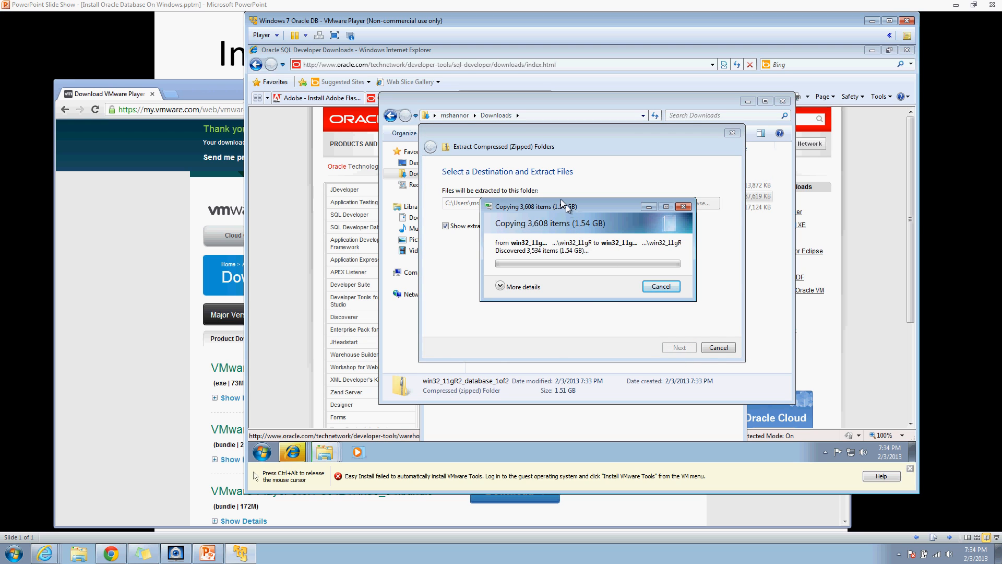
Step: Extract win32_11gR2_database_2of2.zip into its suggested folder as well
left_click_drag(543, 138, 547, 232)
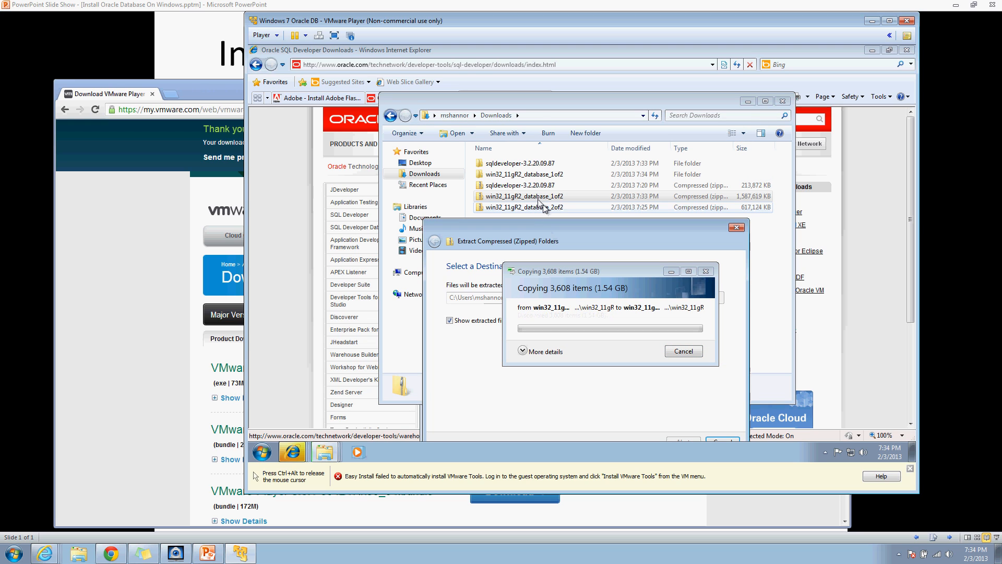
left_click(544, 208)
right_click(543, 208)
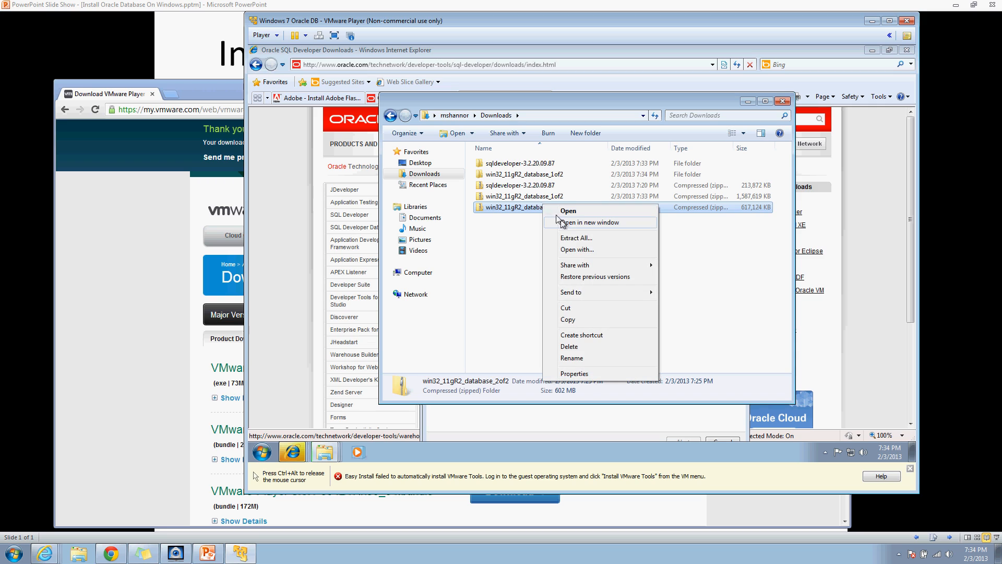
left_click(571, 238)
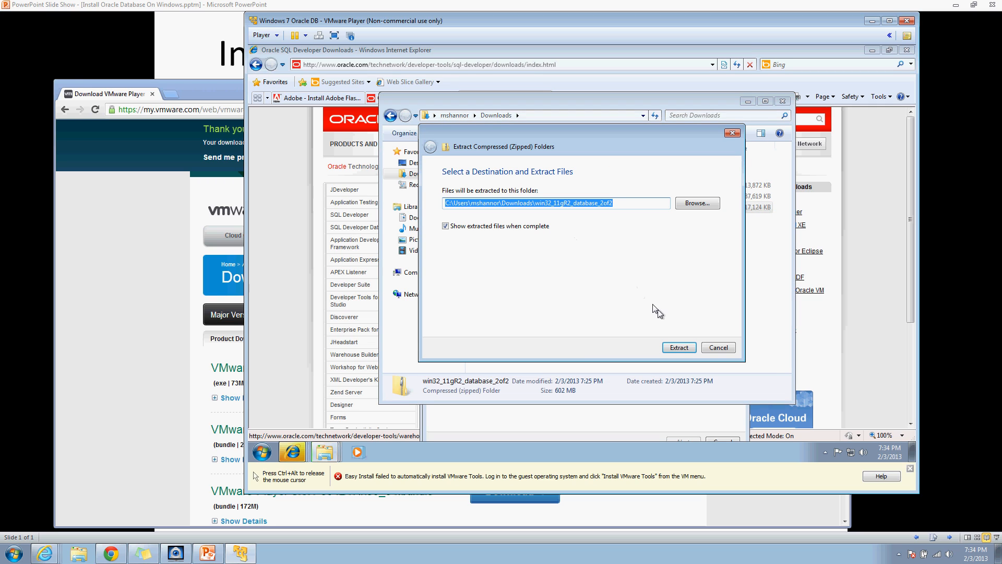
left_click(676, 348)
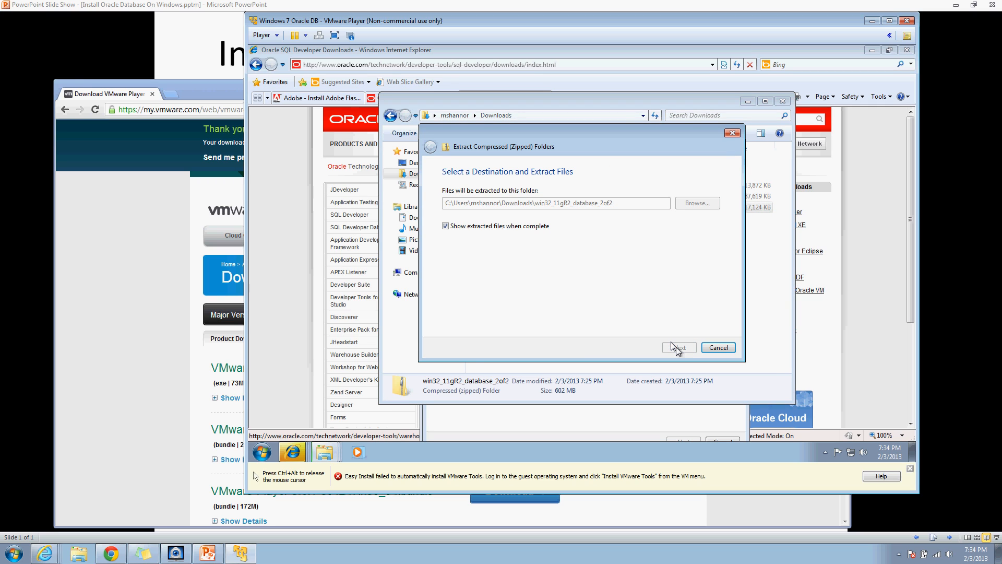
key("ctrl+alt")
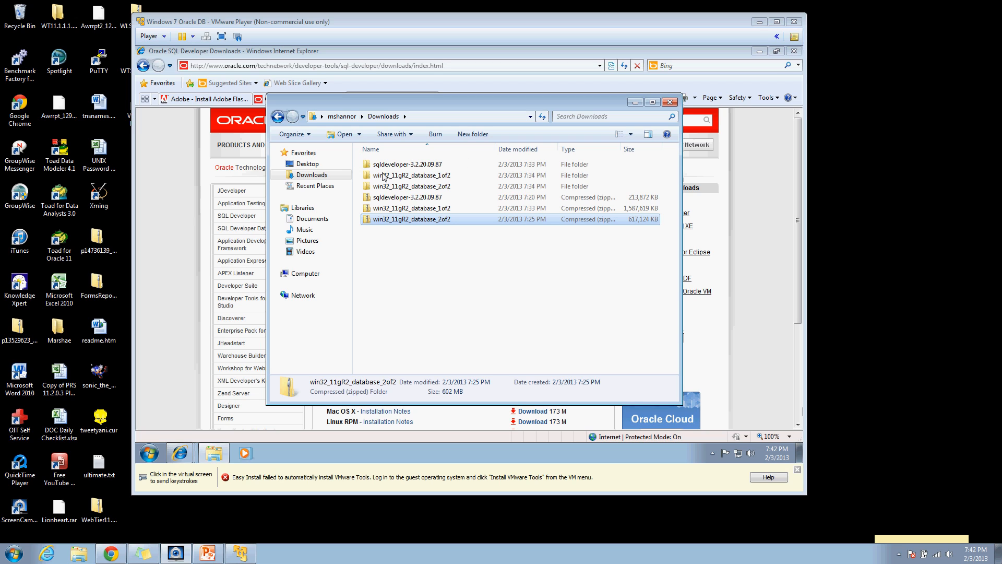
Step: Browse into win32_11gR2_database_2of2\database\stage\Components
left_click(438, 184)
double_click(441, 186)
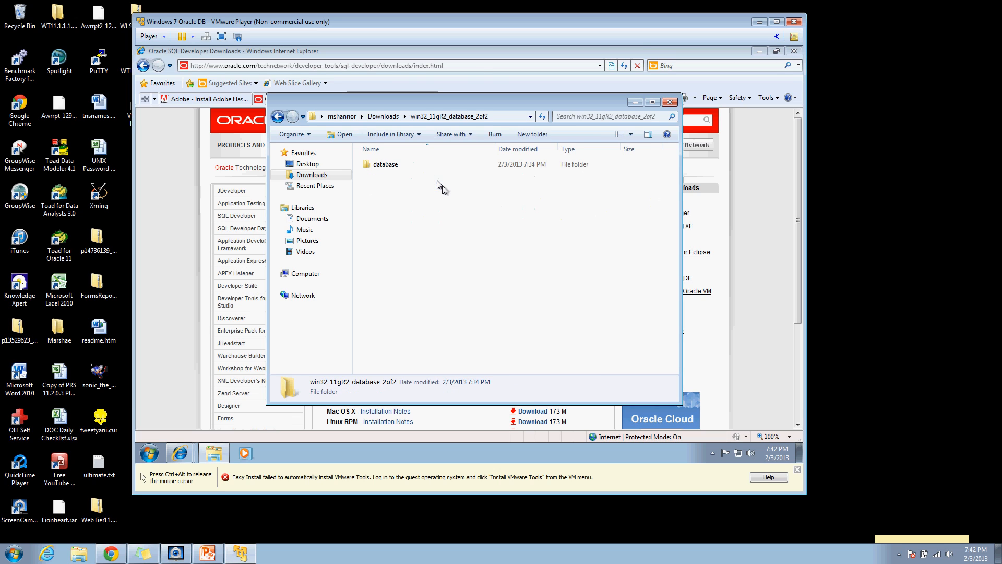
left_click(380, 164)
double_click(380, 164)
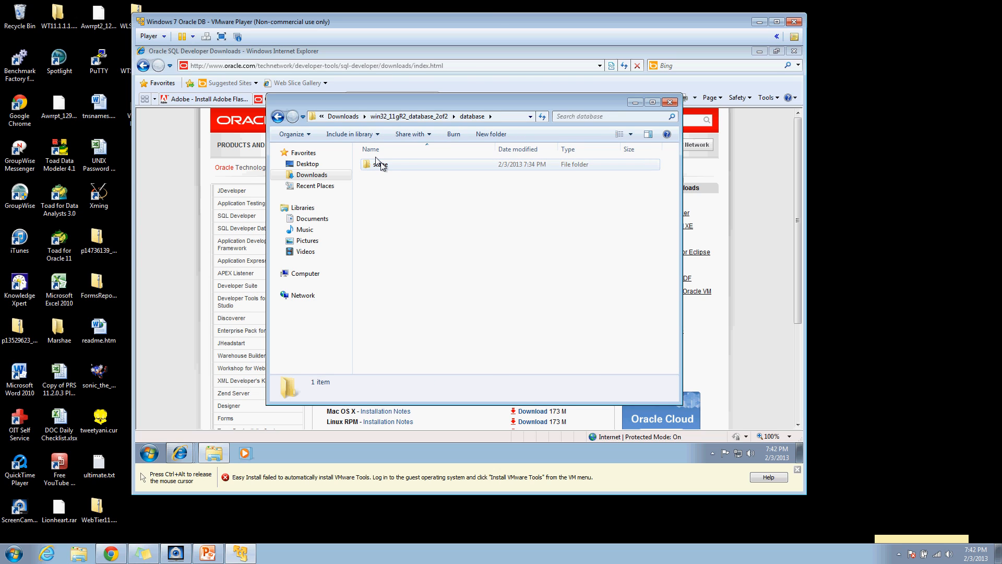
double_click(383, 164)
left_click(421, 166)
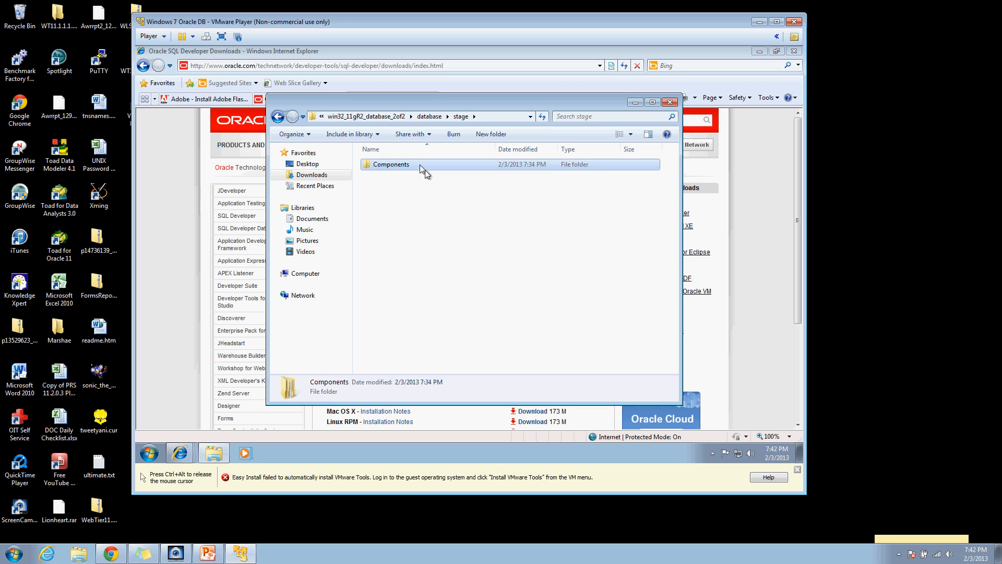
double_click(421, 166)
Step: Copy the oracle.ctx, oracle.rdbms.install.seeddb and oracle.sysman.console.db folders
left_click_drag(429, 197, 394, 159)
right_click(404, 163)
left_click(441, 244)
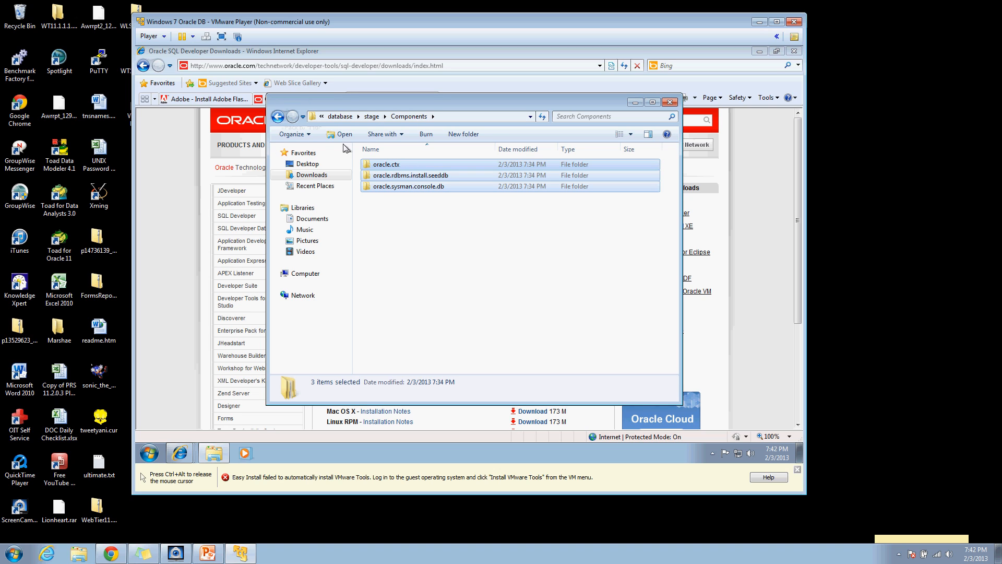
left_click(278, 117)
Step: Navigate back to Downloads and into win32_11gR2_database_1of2\database\stage\Components
left_click(277, 117)
left_click(277, 117)
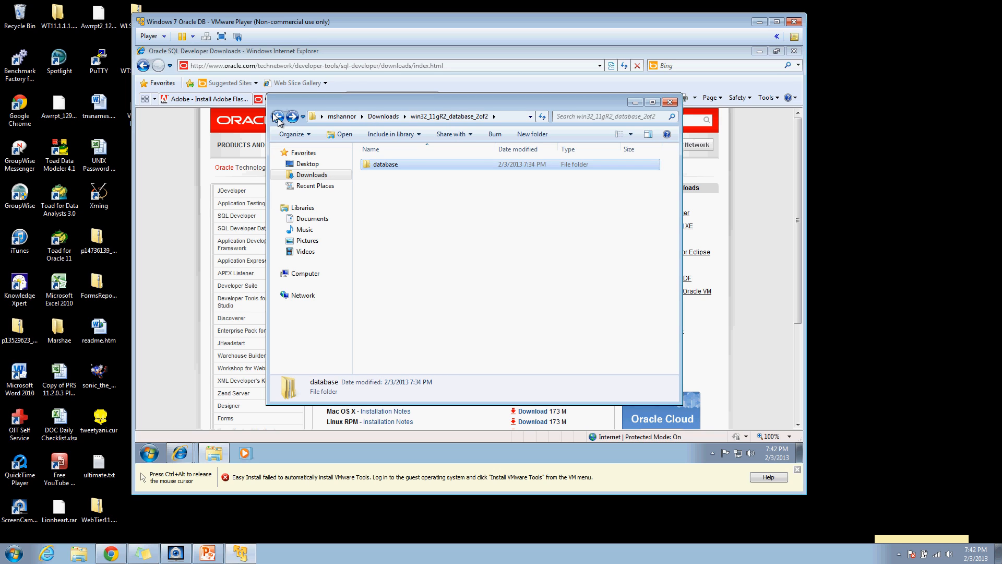
left_click(277, 117)
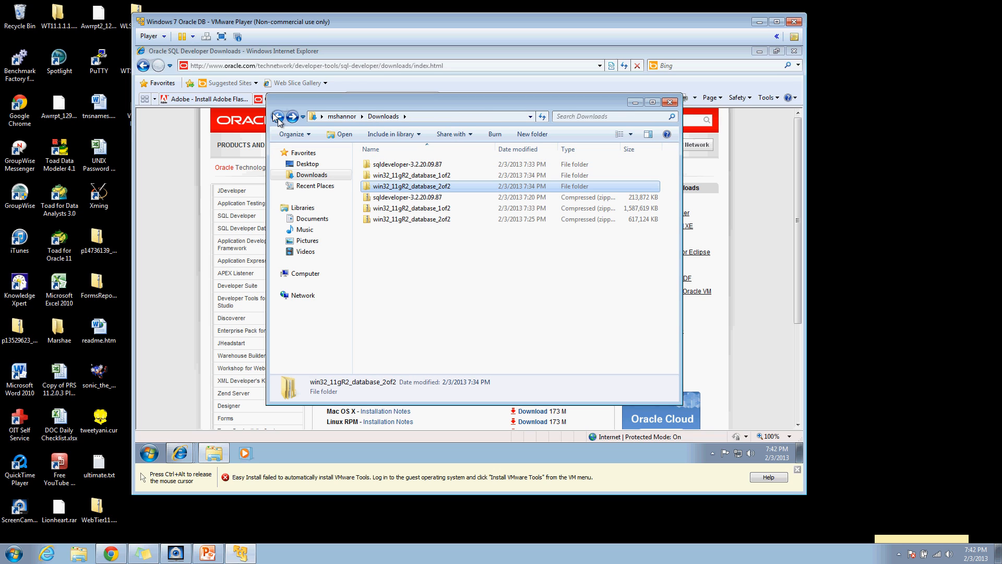
left_click(432, 176)
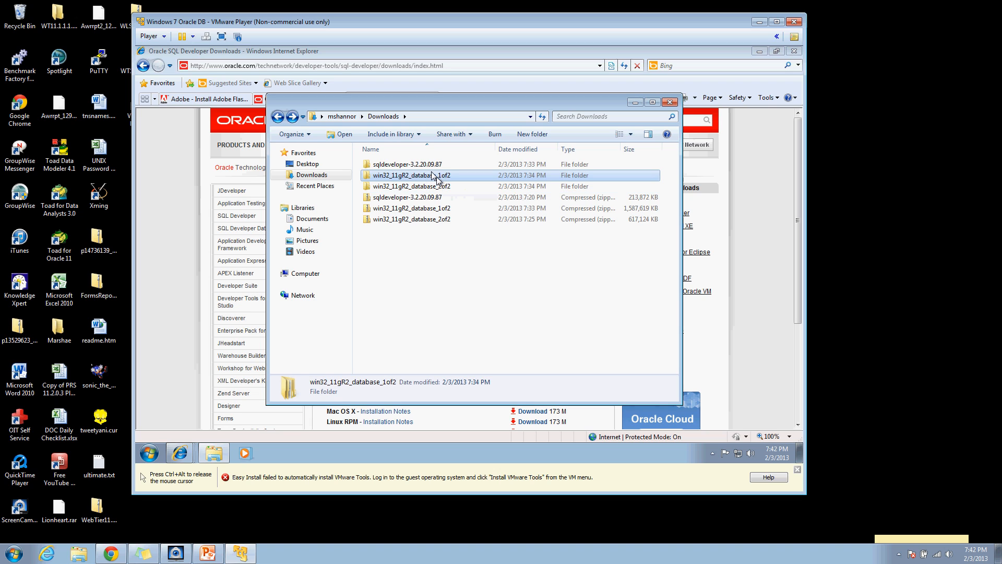
double_click(443, 176)
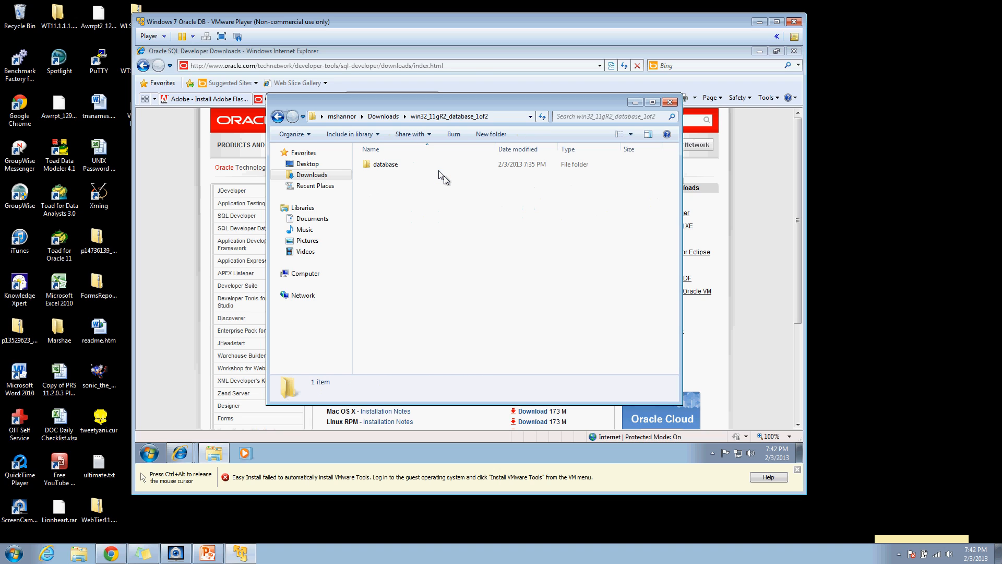
double_click(389, 165)
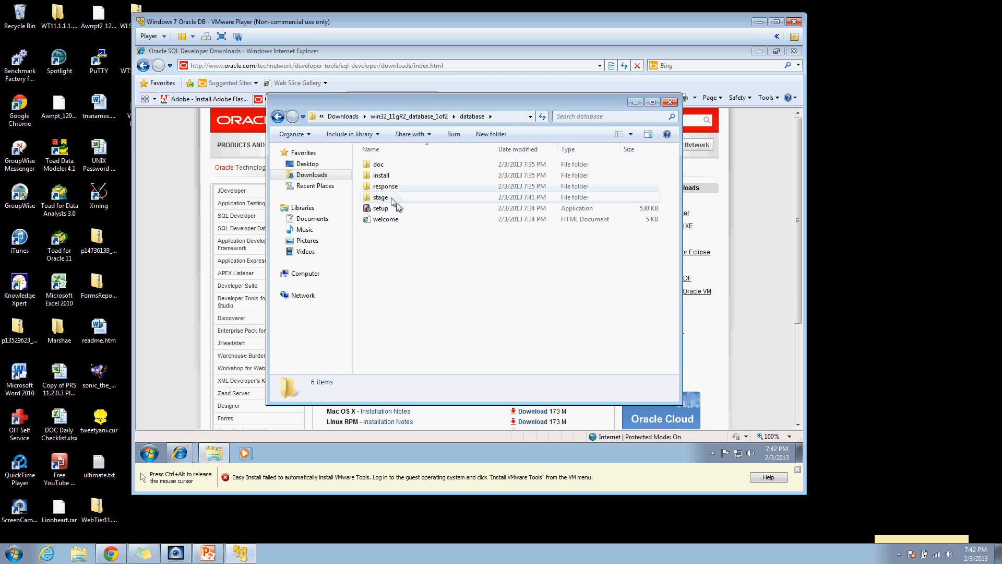
double_click(395, 201)
left_click(391, 186)
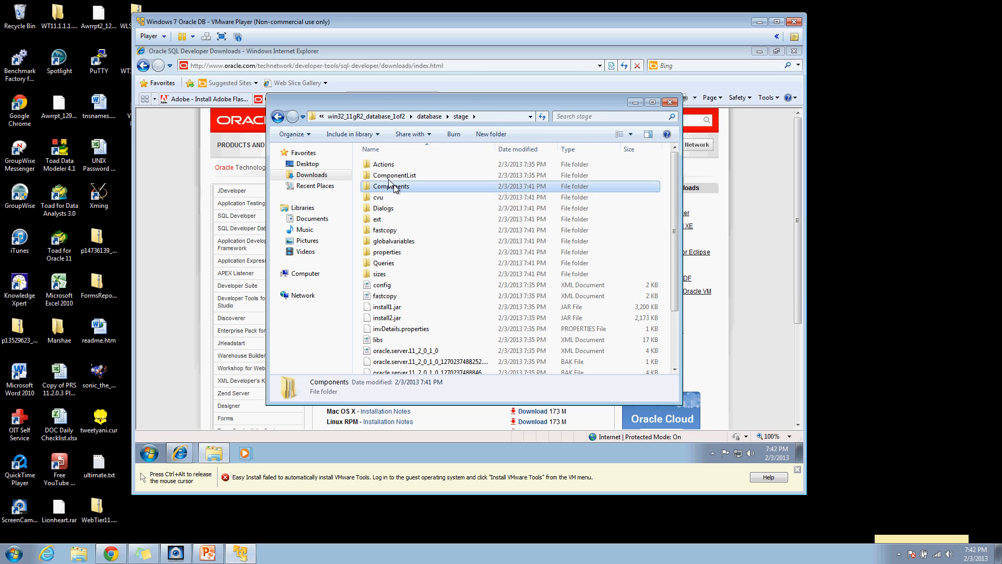
double_click(390, 186)
Step: Paste shortcuts to the three copied folders, then delete those shortcuts to the Recycle Bin
right_click(643, 164)
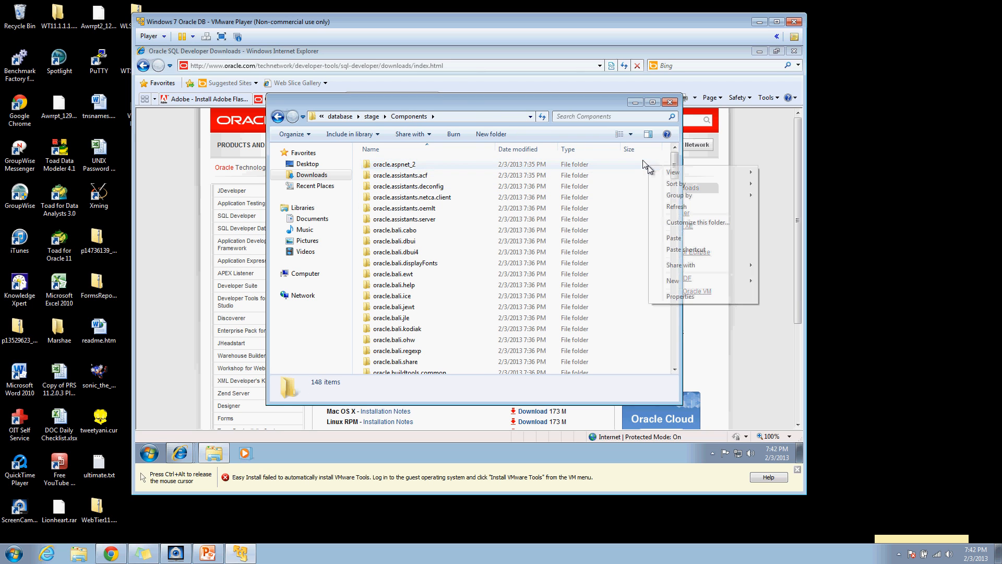
left_click(674, 249)
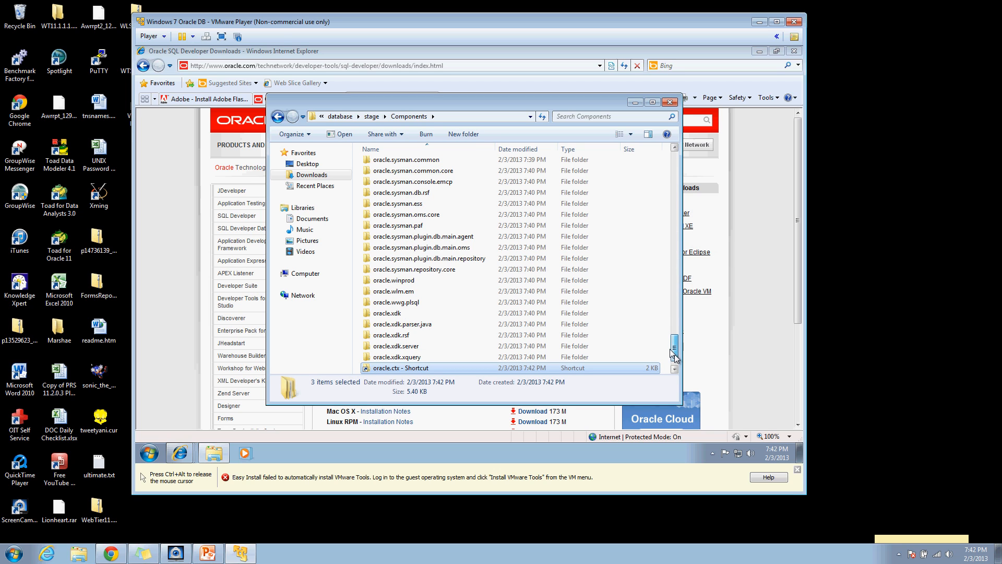
left_click_drag(675, 355, 675, 359)
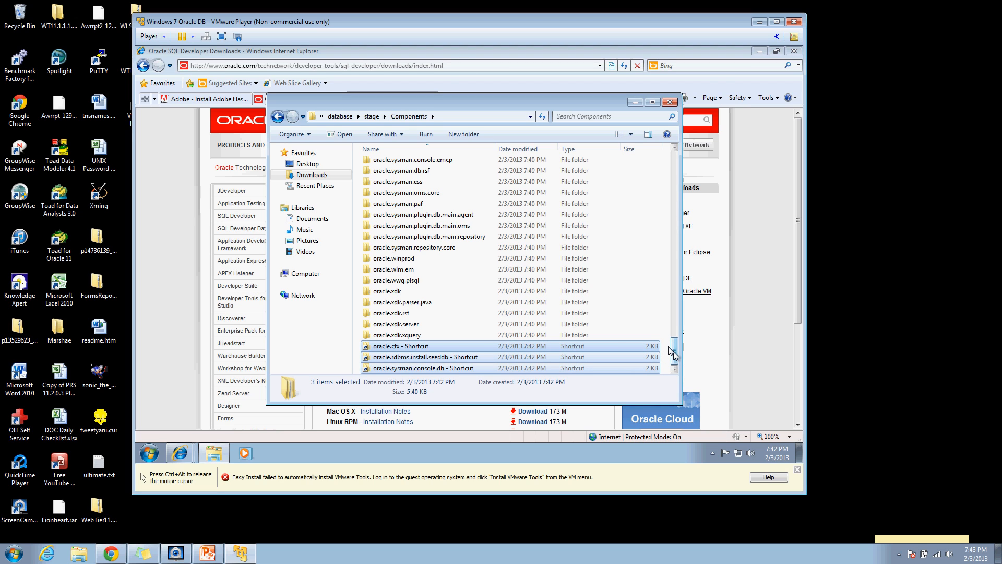
right_click(434, 349)
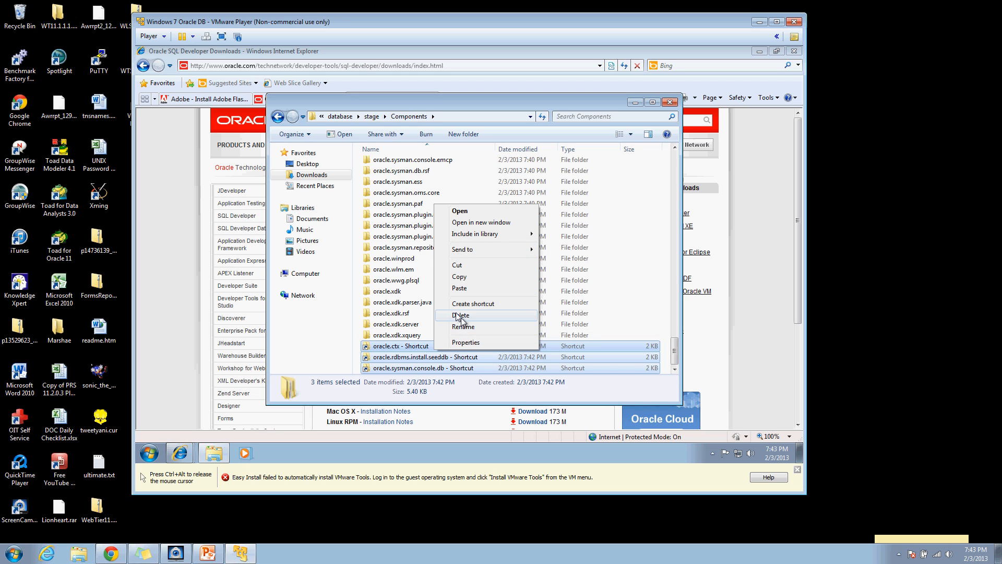
left_click(460, 317)
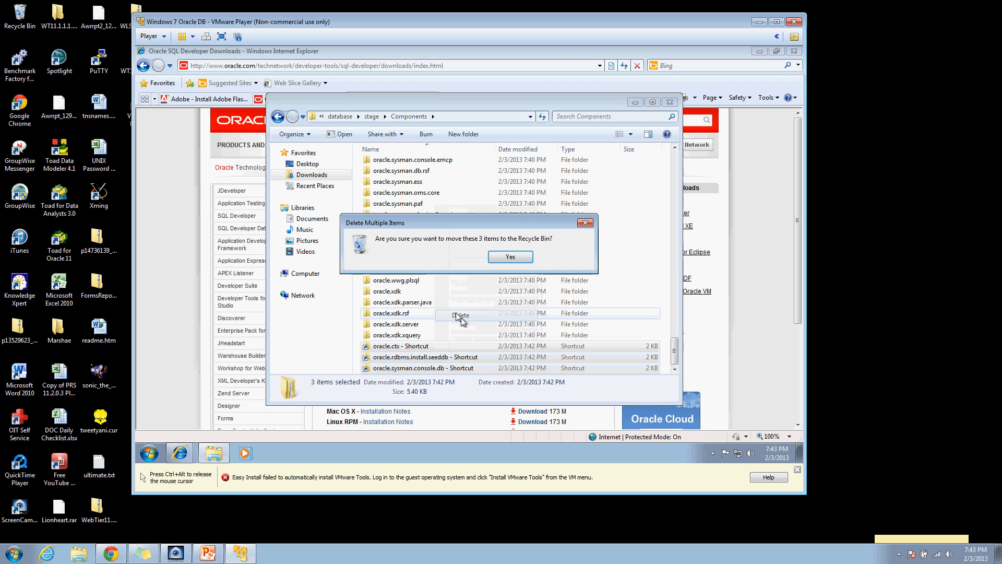
left_click(517, 255)
Step: Return to Downloads and reopen the win32_11gR2_database_2of2 folder
left_click(274, 120)
left_click(274, 120)
left_click(274, 120)
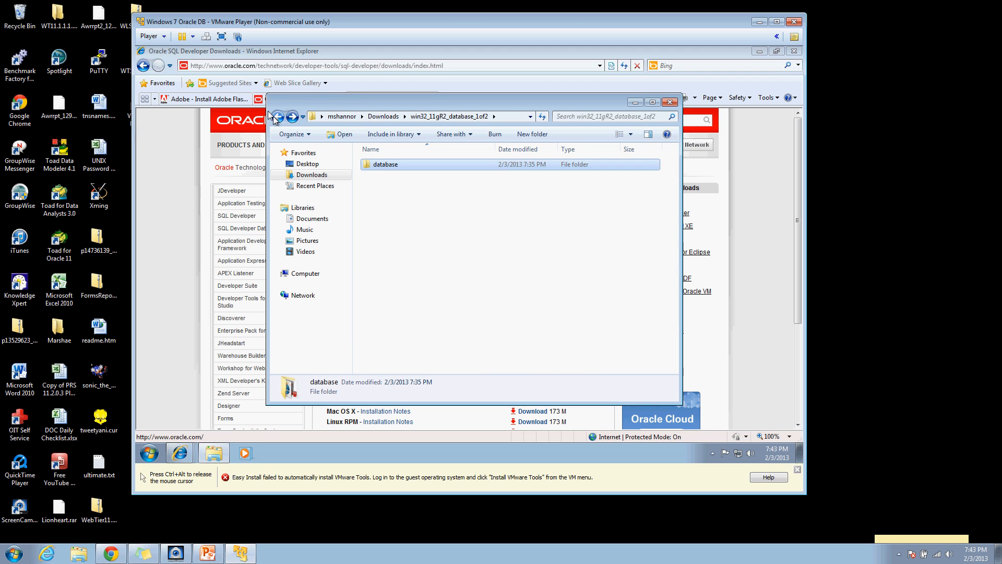
left_click(274, 119)
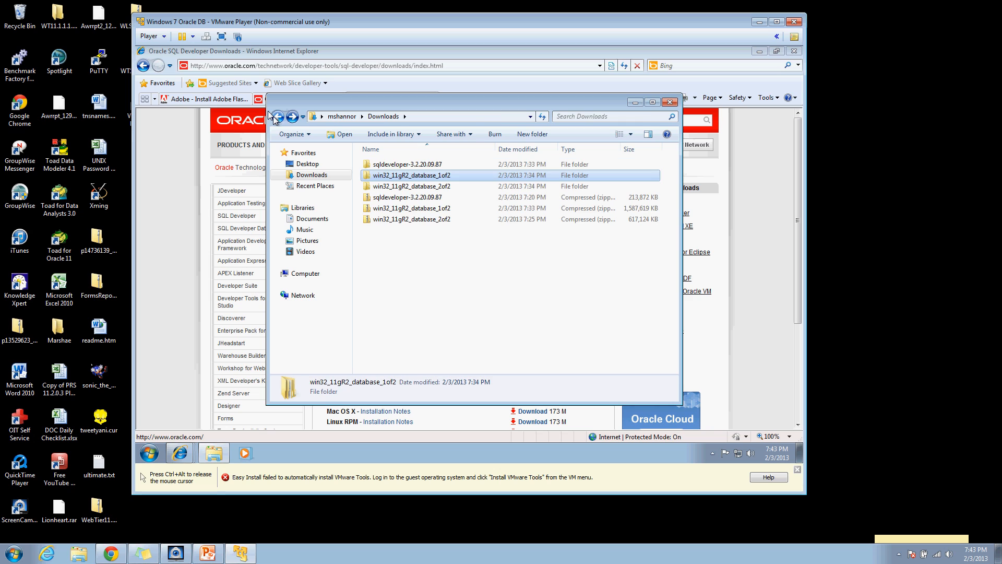
double_click(395, 186)
Step: Cut all three oracle folders from the other download's stage\Components folder
double_click(378, 166)
double_click(377, 166)
double_click(377, 166)
key("ctrl+a")
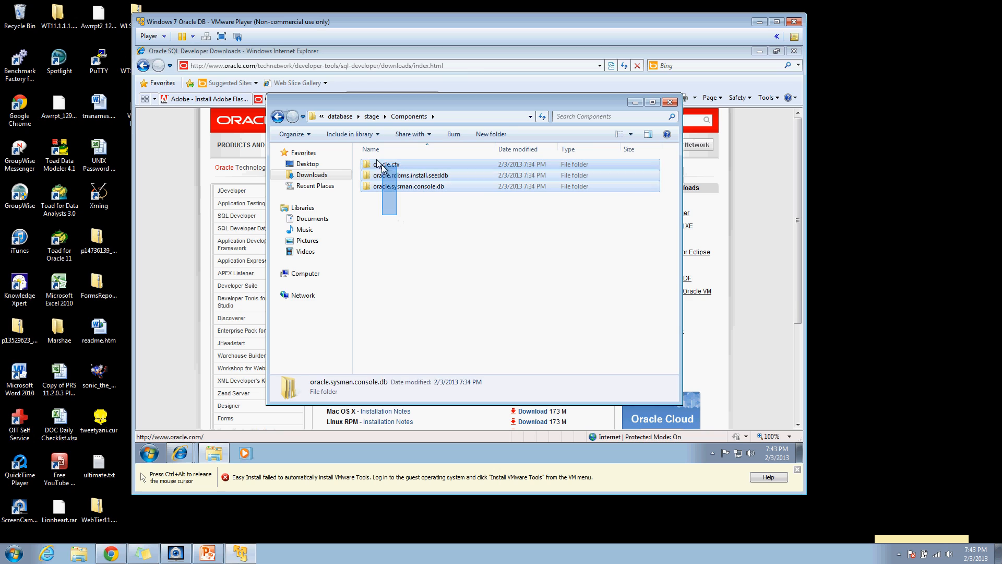
right_click(376, 164)
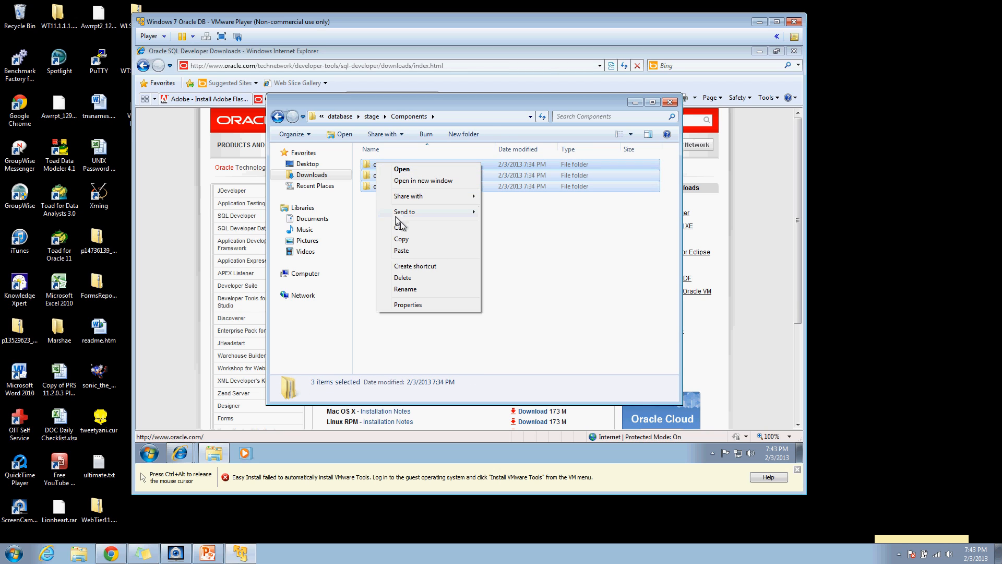
left_click(412, 227)
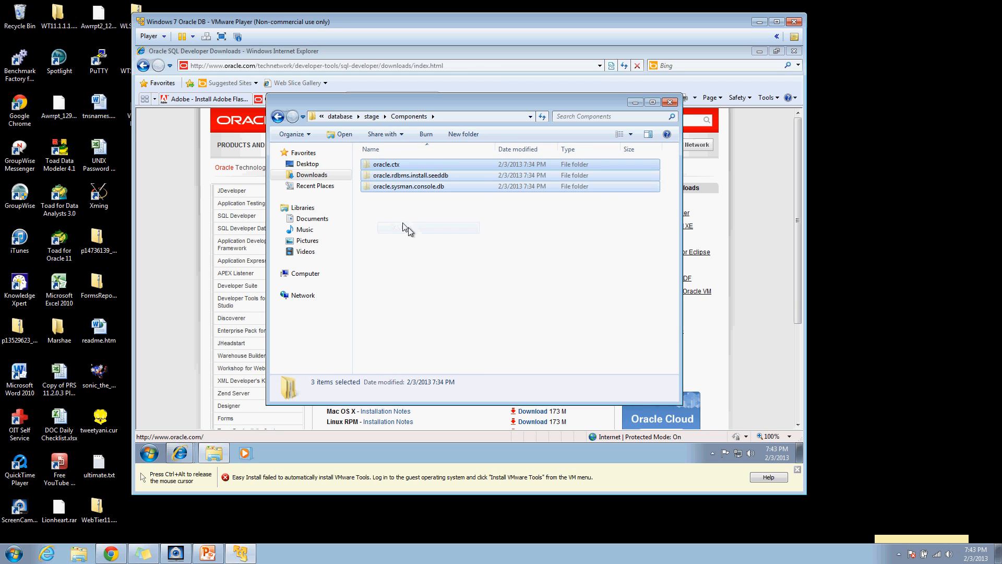
Step: Paste the oracle folders into win32_11gR2_database_1of2's database\stage\Components folder
left_click(277, 117)
left_click(277, 117)
left_click(277, 116)
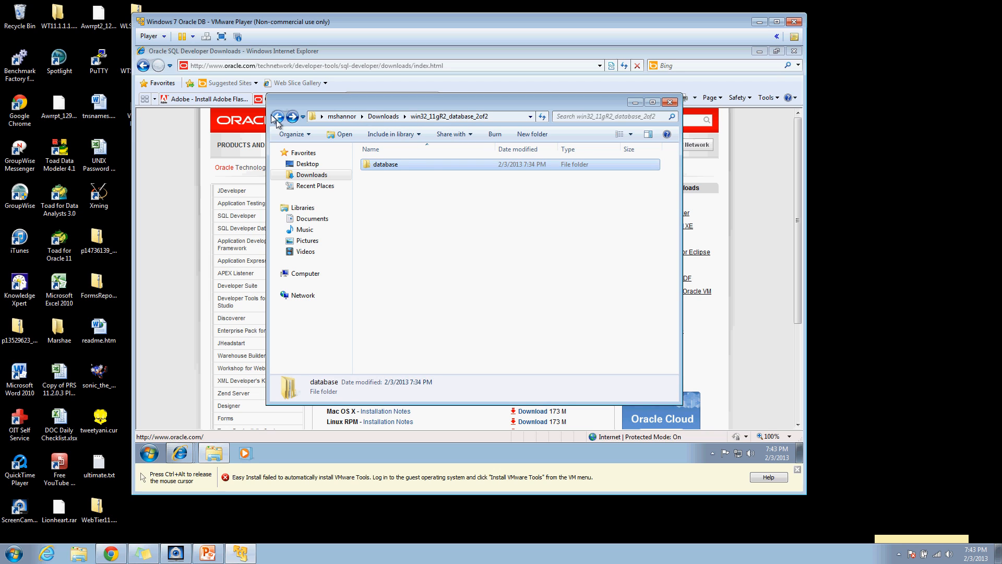
left_click(277, 117)
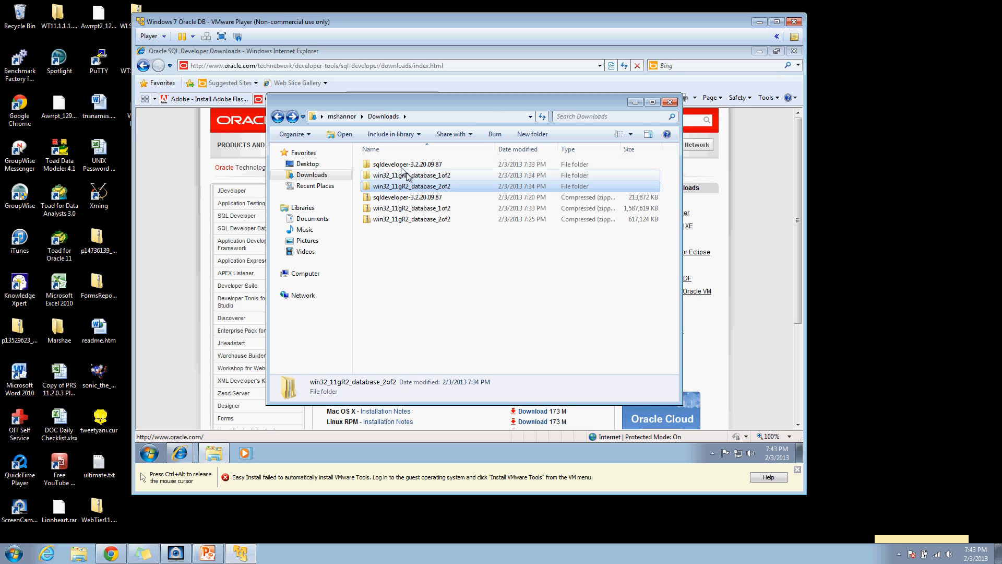
double_click(444, 175)
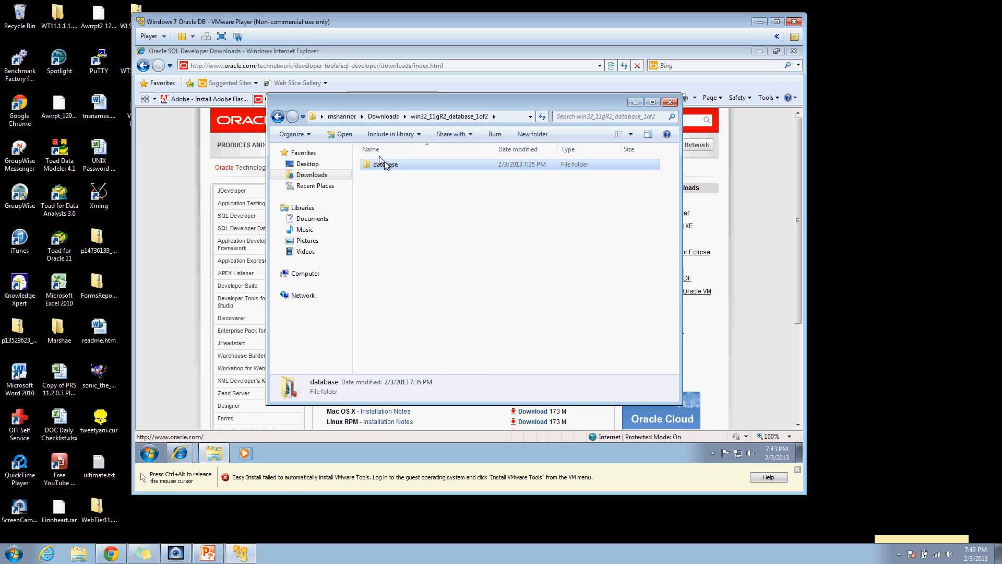
double_click(385, 164)
double_click(389, 197)
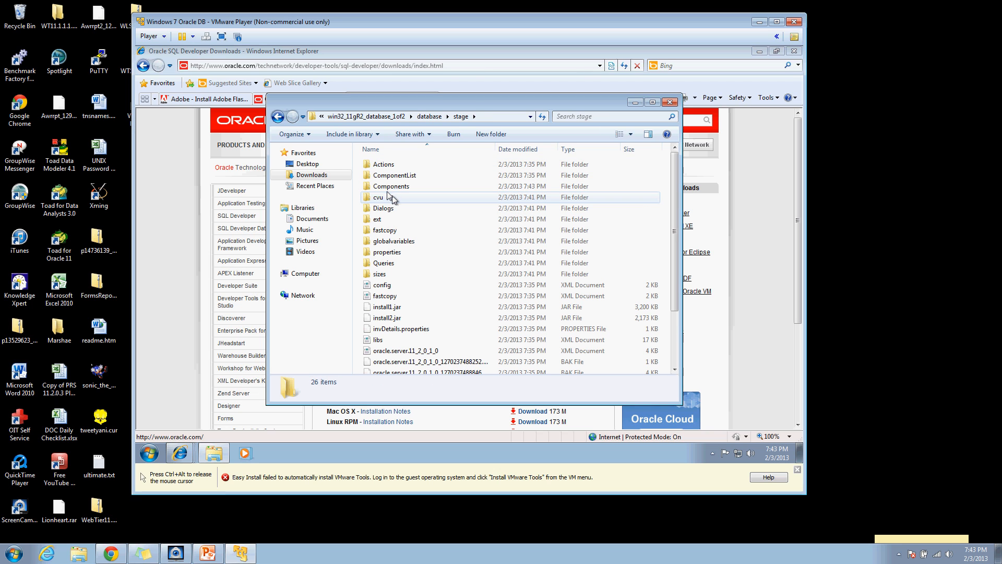
double_click(394, 186)
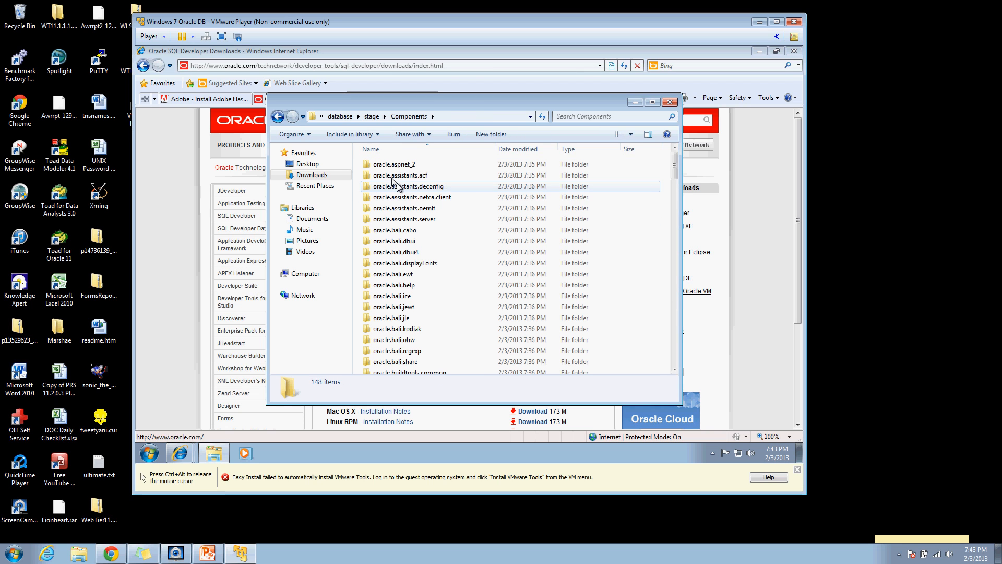
right_click(620, 175)
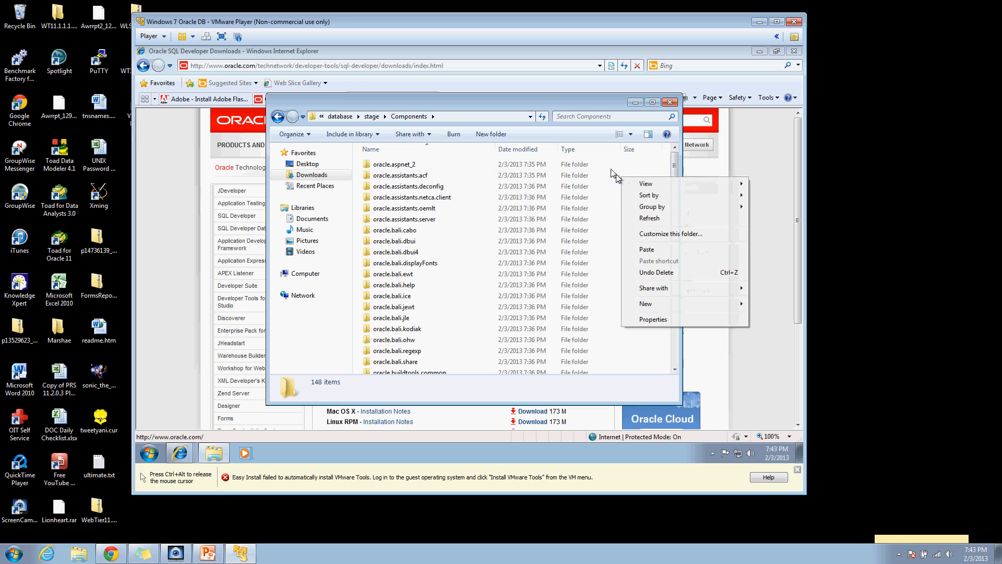
left_click(638, 249)
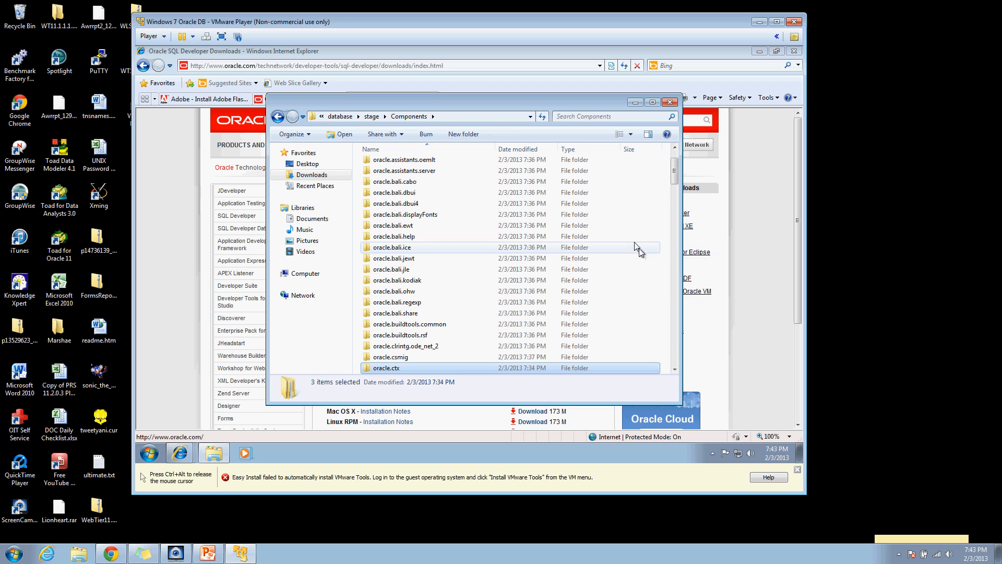
Step: Return to the win32_11gR2_database_1of2 database folder and select setup
mouse_move(675, 168)
left_mouse_down()
mouse_move(677, 368)
mouse_move(670, 151)
left_mouse_up()
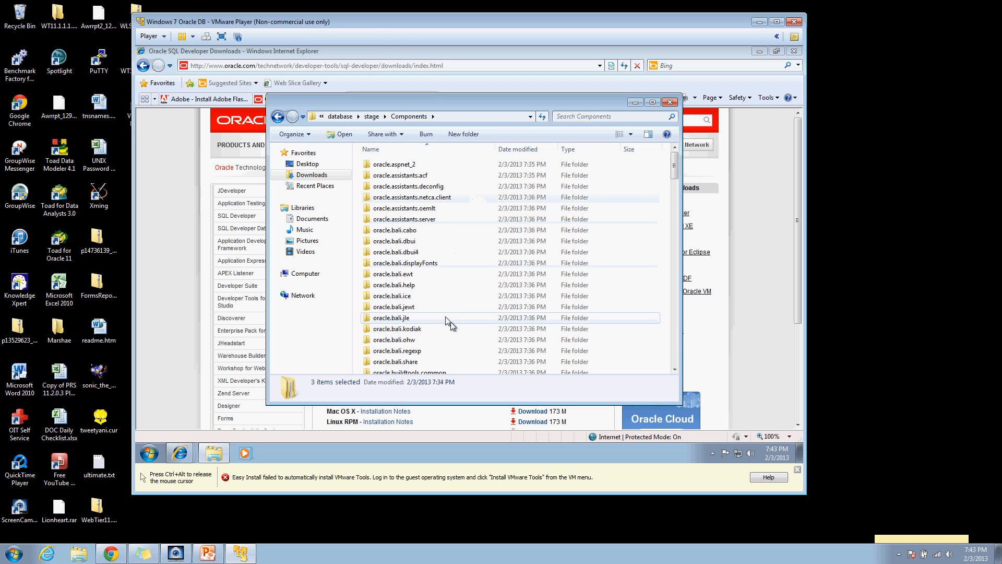
left_click(278, 117)
left_click(278, 117)
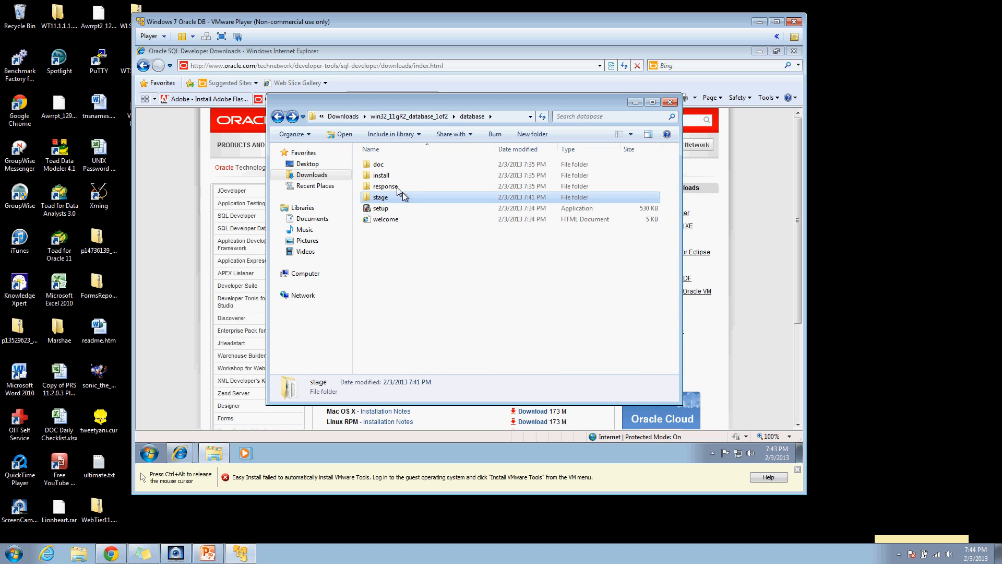
left_click(377, 209)
Step: Run setup, approve the User Account Control prompt, and bring the installer forward
double_click(377, 211)
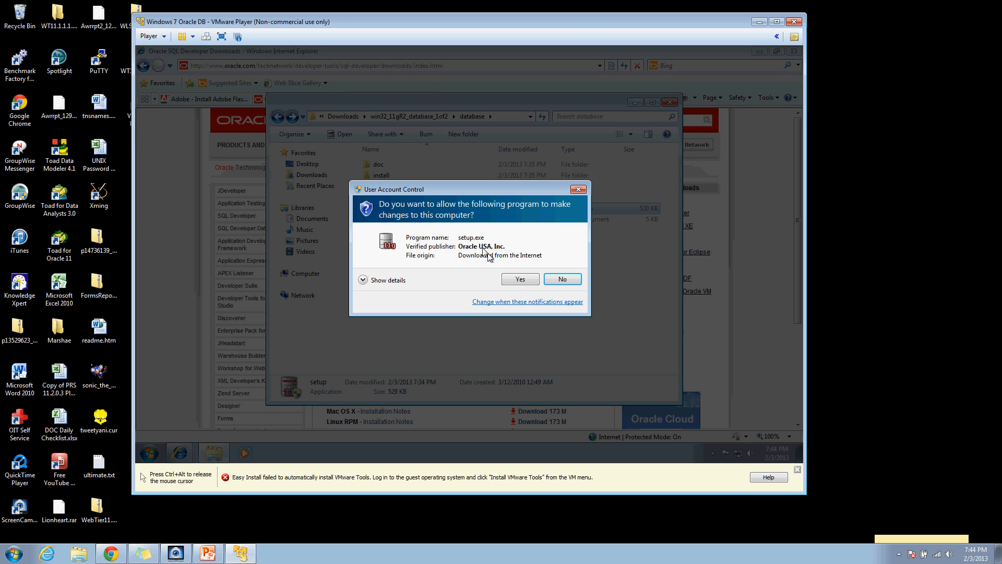
left_click(517, 279)
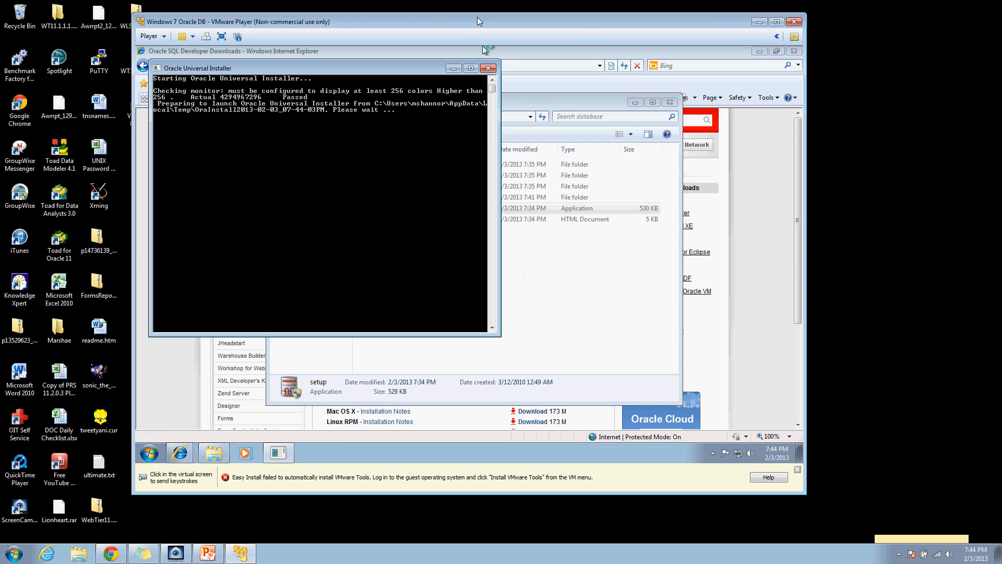
left_click(522, 99)
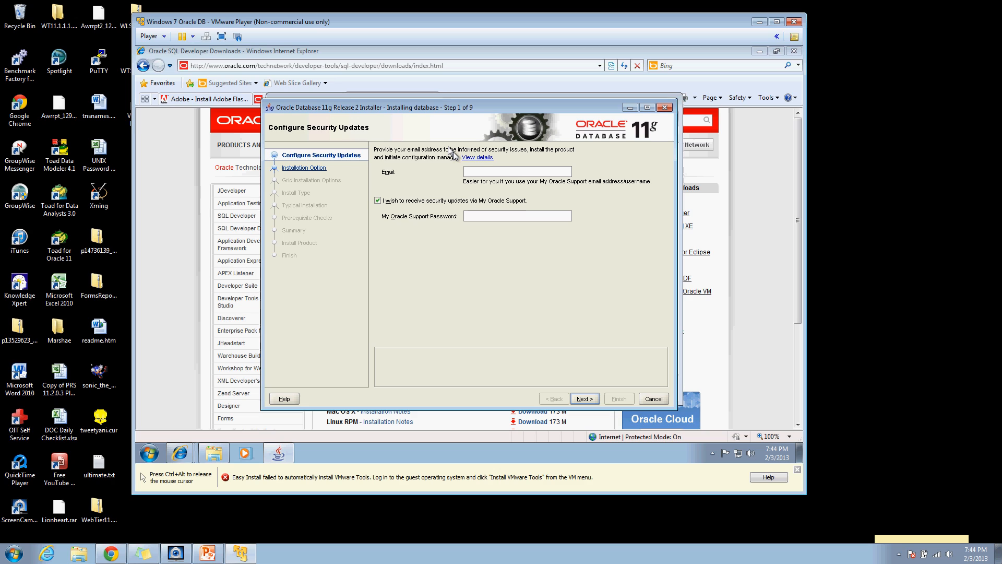
Step: Opt out of My Oracle Support security updates, confirming to proceed without an email
left_click(377, 200)
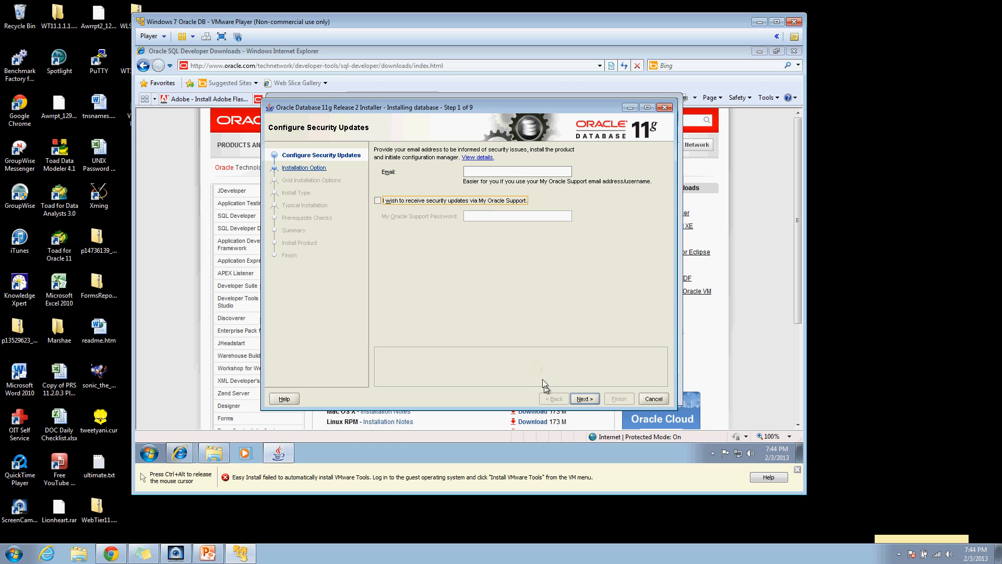
left_click(583, 398)
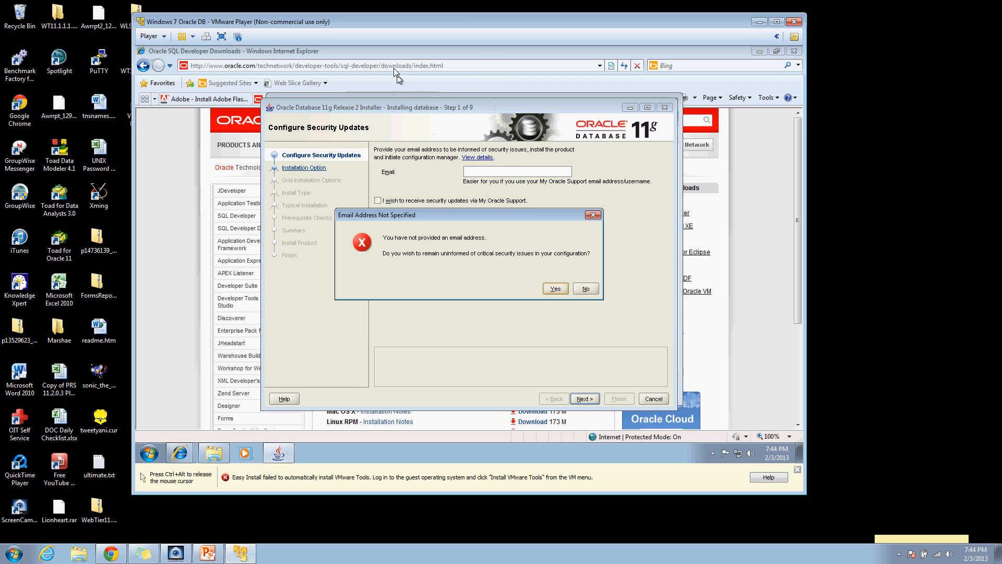
left_click(544, 285)
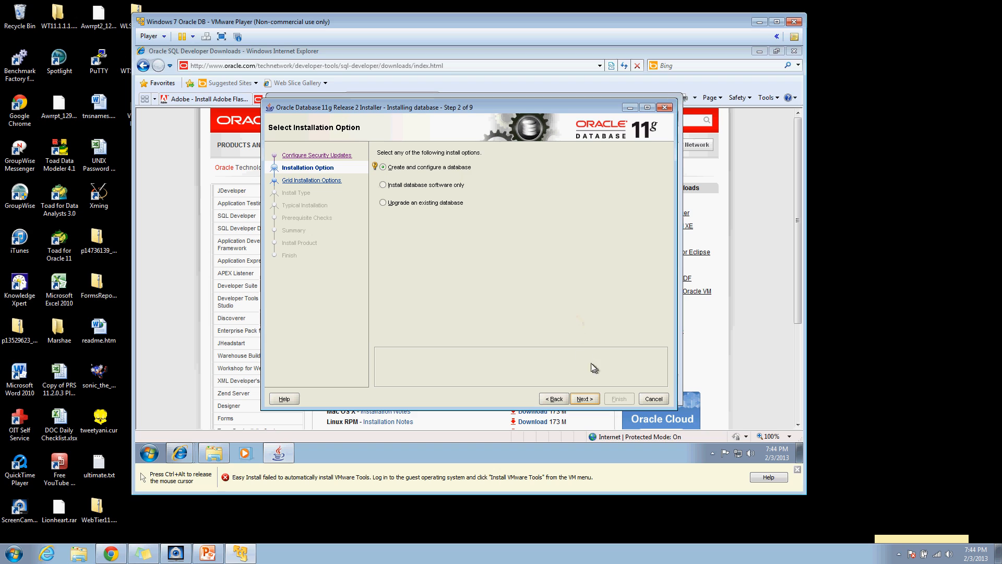
Step: Keep Create and configure a database and choose the Desktop Class install
left_click(584, 399)
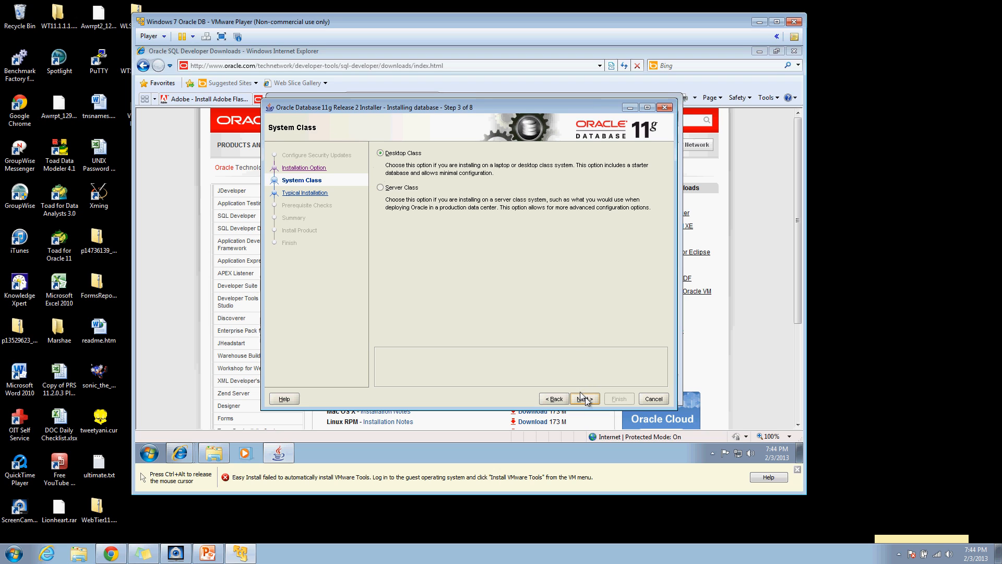
left_click(412, 152)
left_click(573, 398)
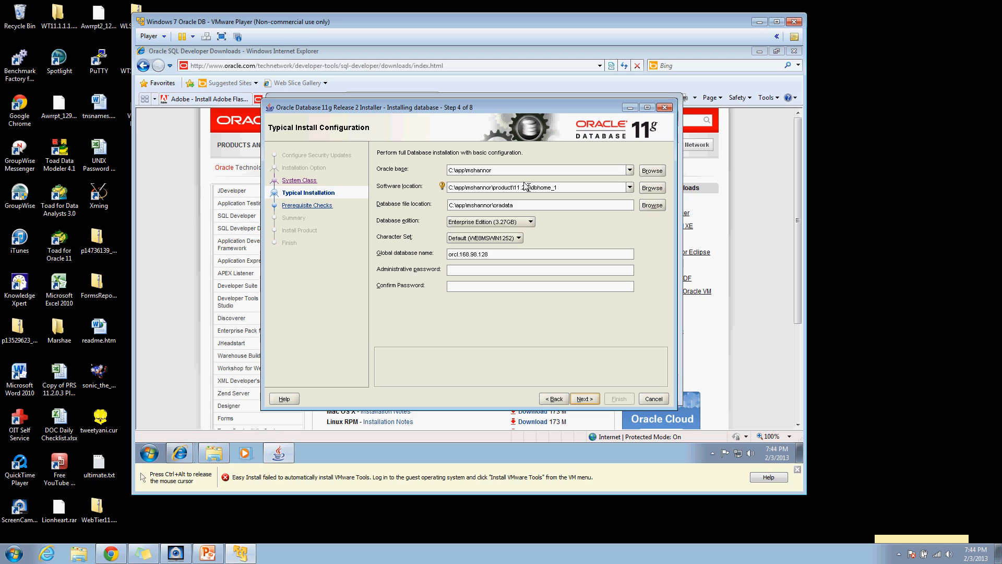
Step: Make the software location end in oracletest and the global database name oracletest.localdomain
key("BackSpace")
key("BackSpace")
type("racletest")
left_click(493, 256)
key("BackSpace")
key("BackSpace")
key("BackSpace")
key("BackSpace")
key("BackSpace")
key("BackSpace")
key("BackSpace")
key("BackSpace")
key("BackSpace")
key("BackSpace")
key("BackSpace")
key("BackSpace")
key("BackSpace")
key("BackSpace")
key("BackSpace")
type("oracl")
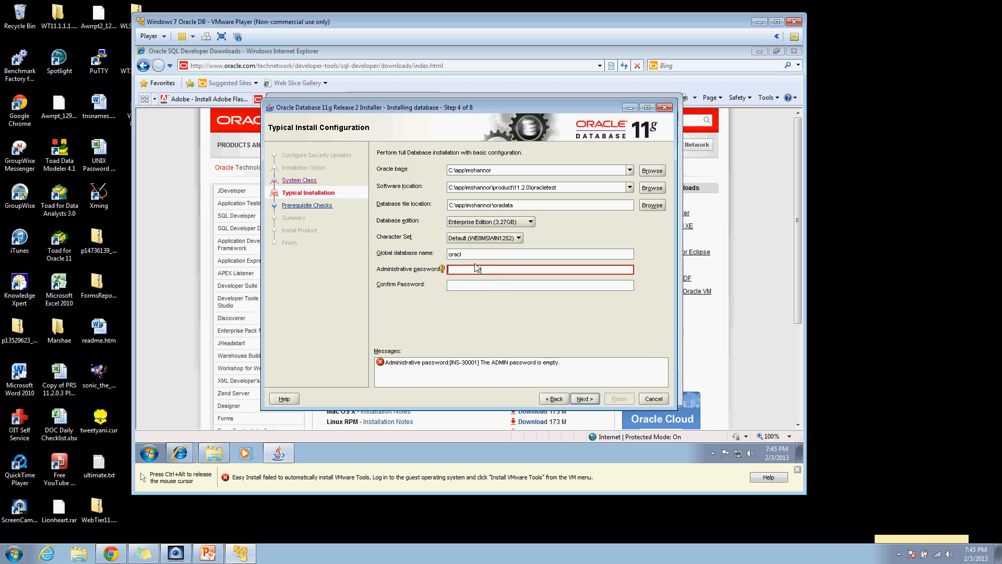
left_click(476, 253)
type("etest")
key("BackSpace")
key("BackSpace")
type("oracletesst.localdomain")
Step: Enter and confirm a matching administrative password, then continue to the prerequisite checks
left_click(464, 269)
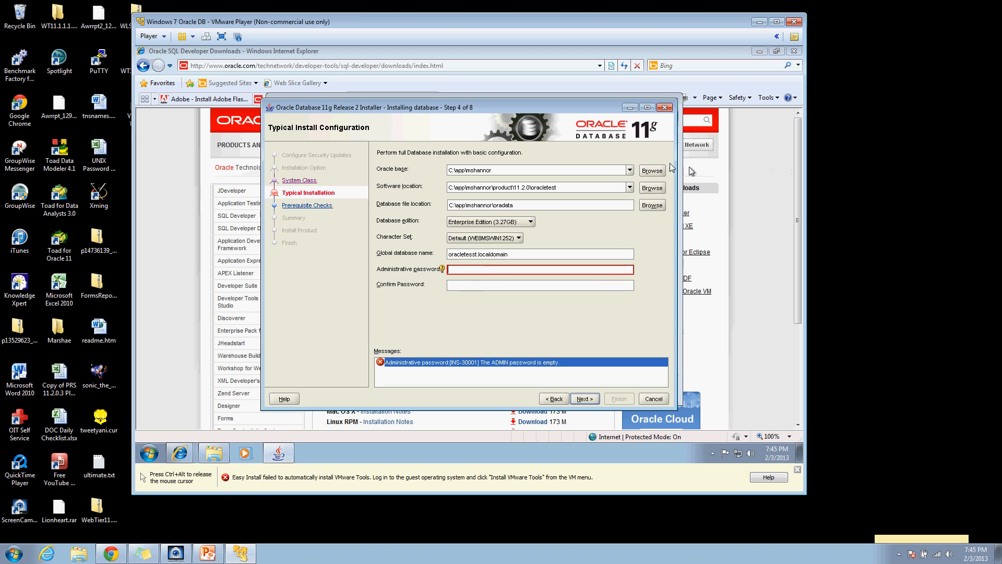
type("**")
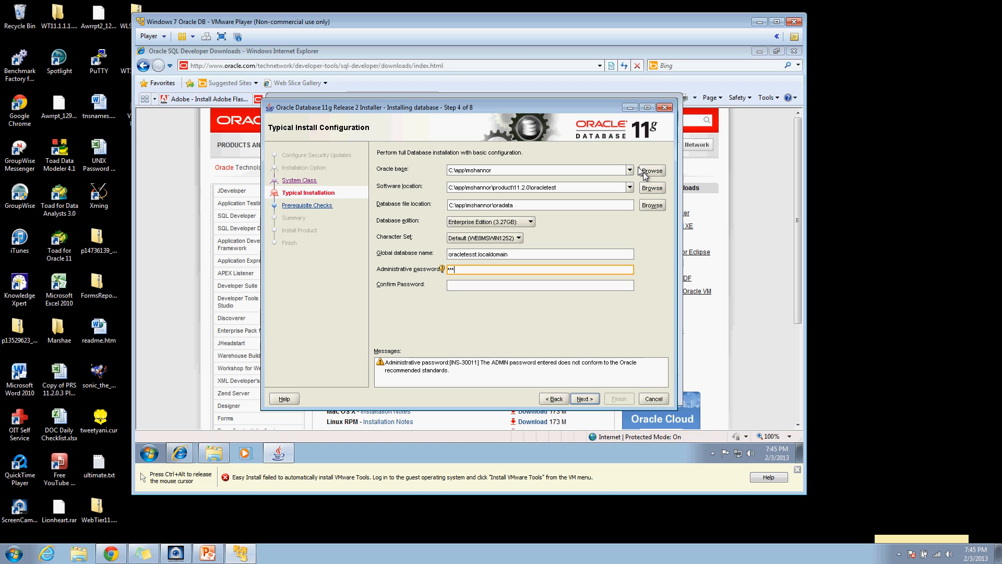
type("******")
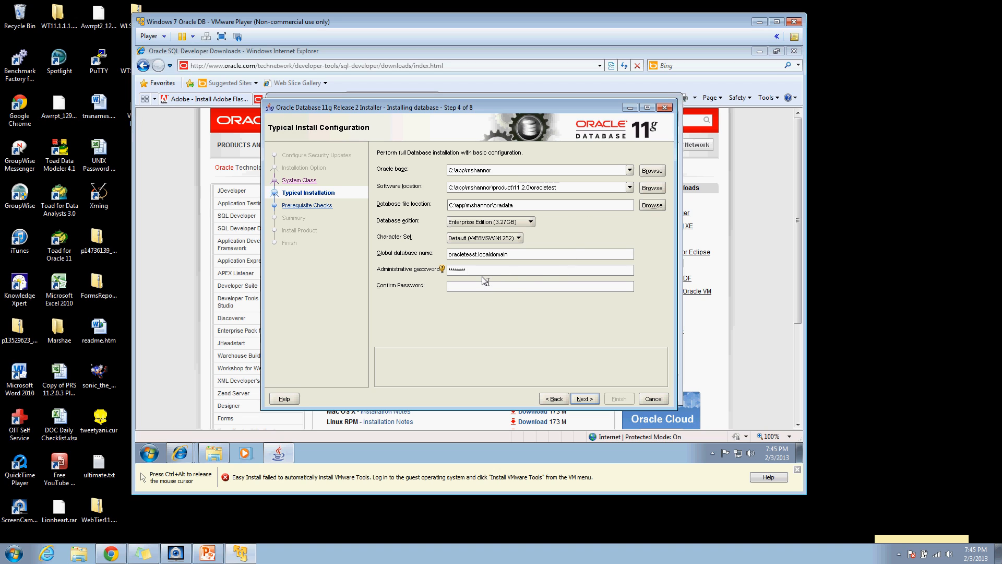
key("BackSpace")
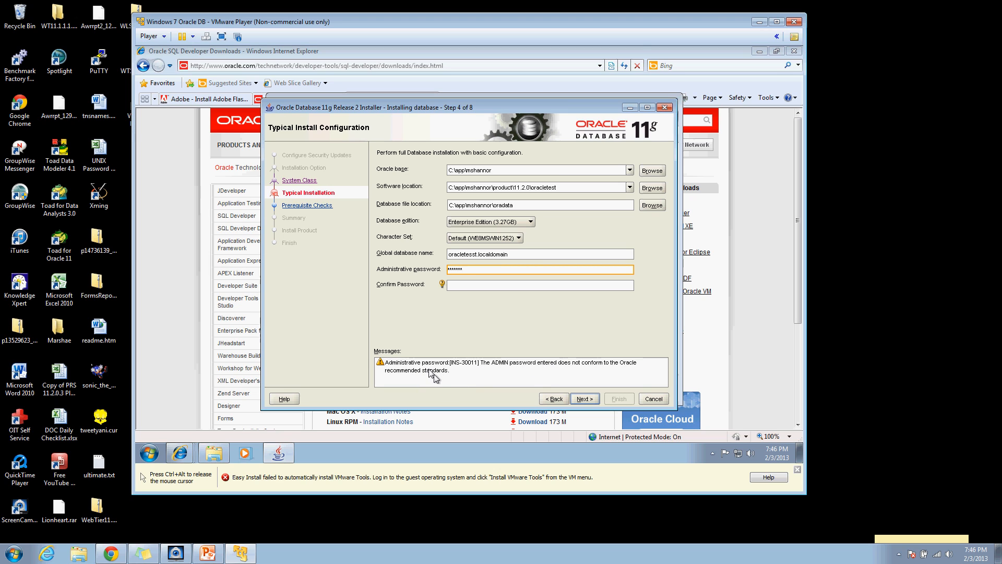
left_click(451, 287)
type("*****")
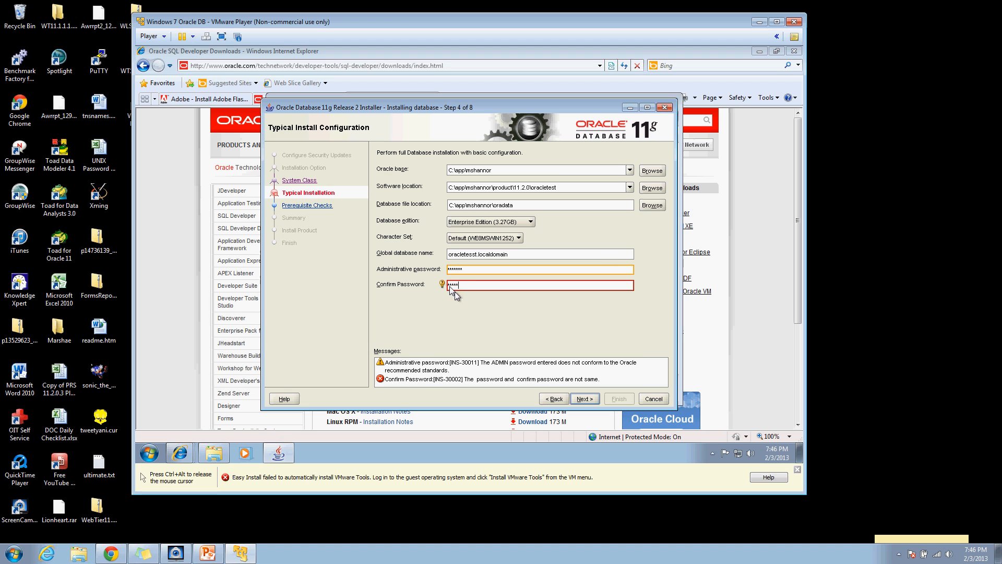
type("**")
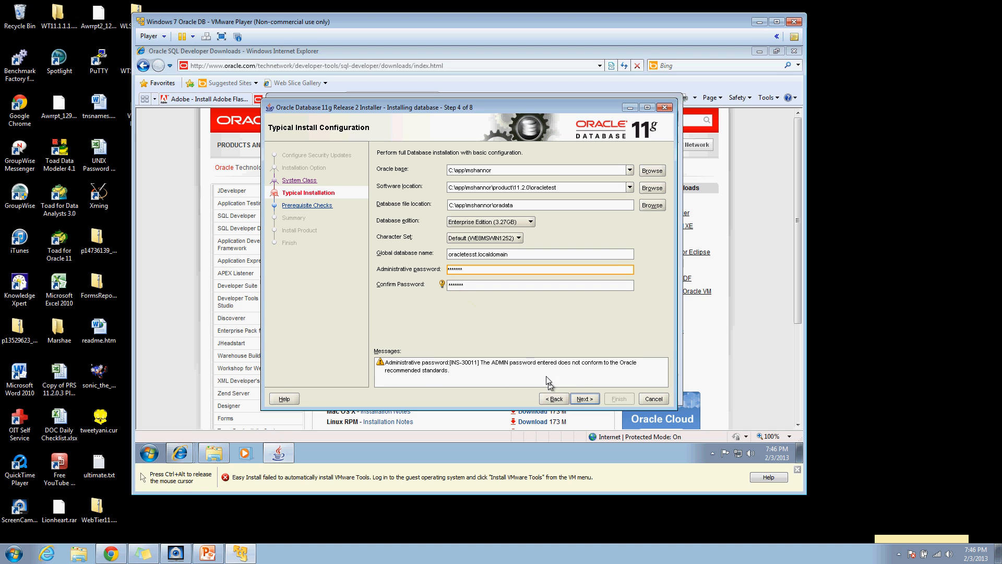
left_click(473, 270)
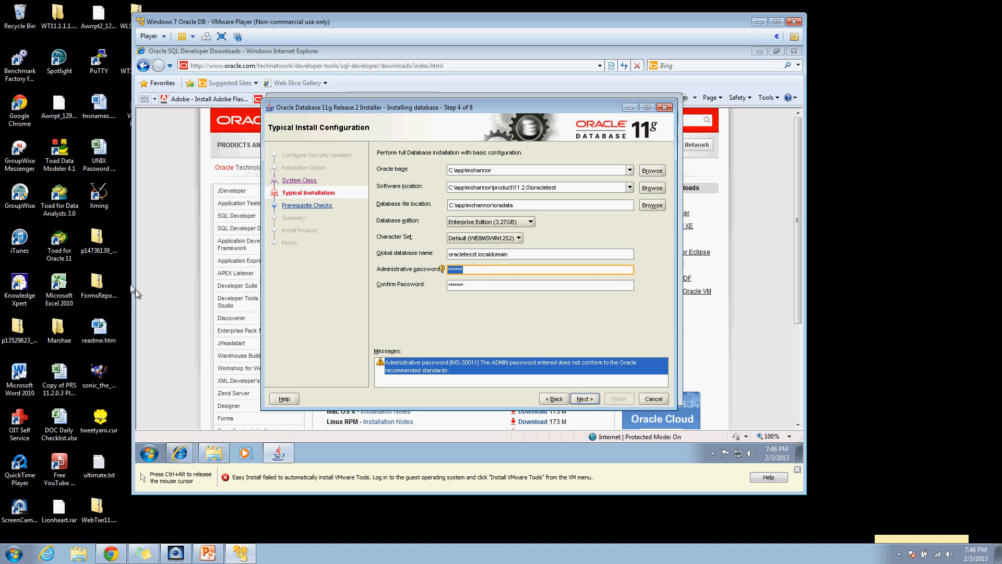
type("*******")
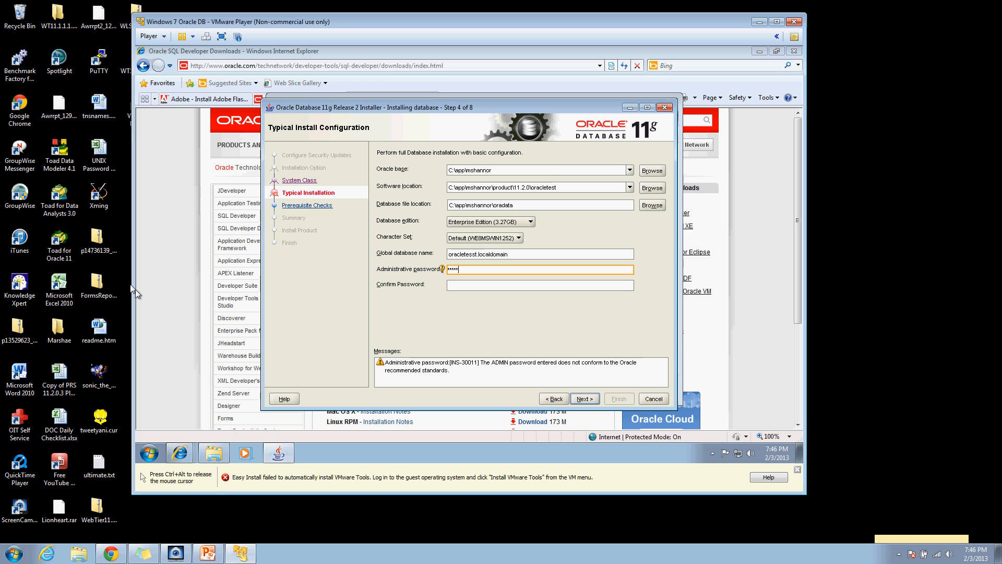
type("*")
left_click(136, 289)
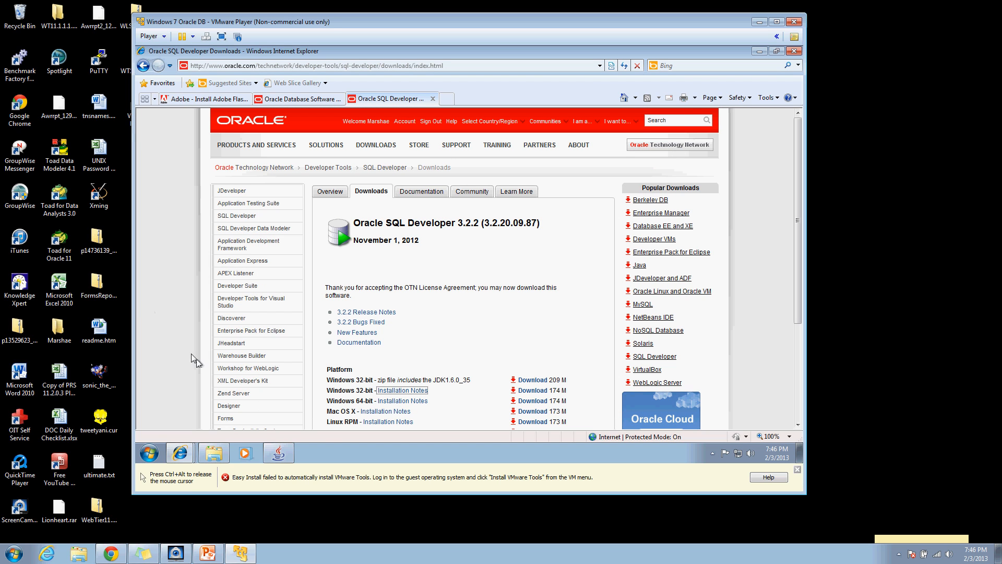
left_click(282, 453)
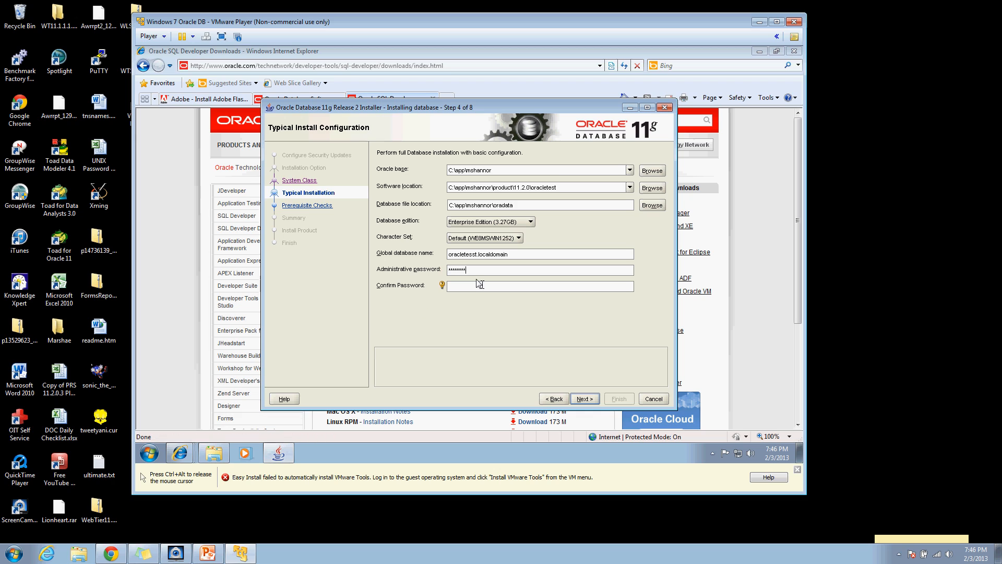
key("BackSpace")
key("BackSpace")
key("BackSpace")
key("BackSpace")
key("BackSpace")
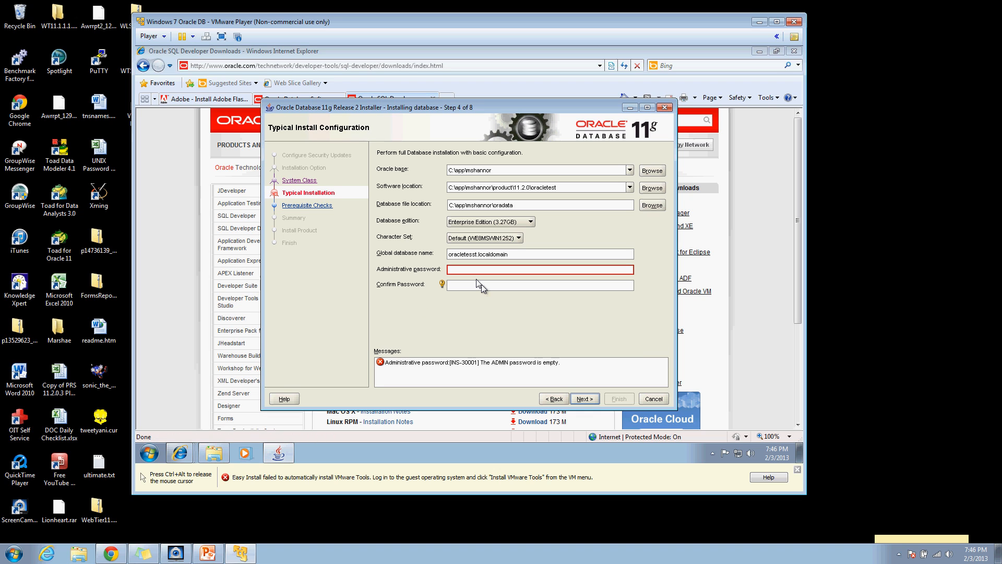
type("********")
key("Tab")
type("********")
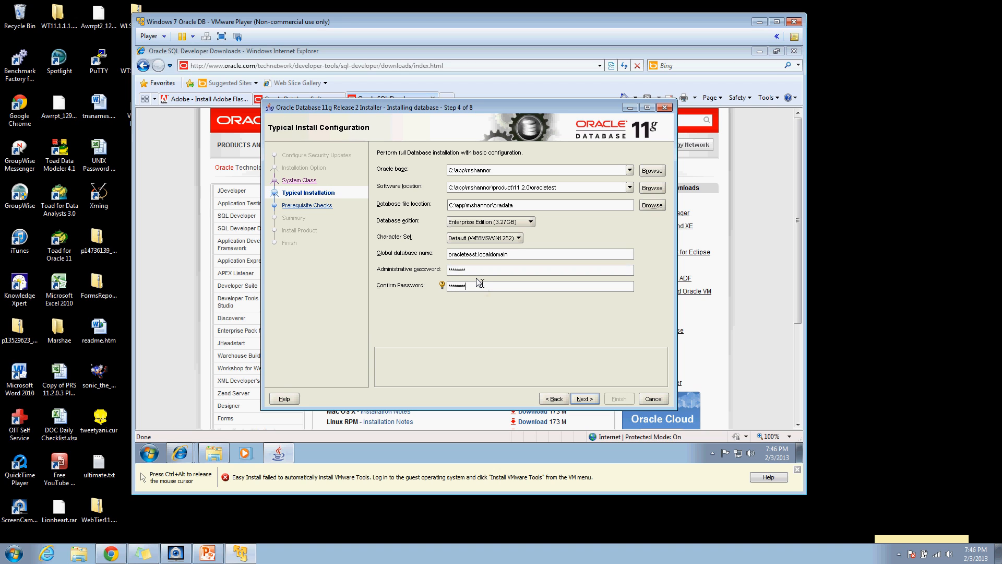
left_click(577, 399)
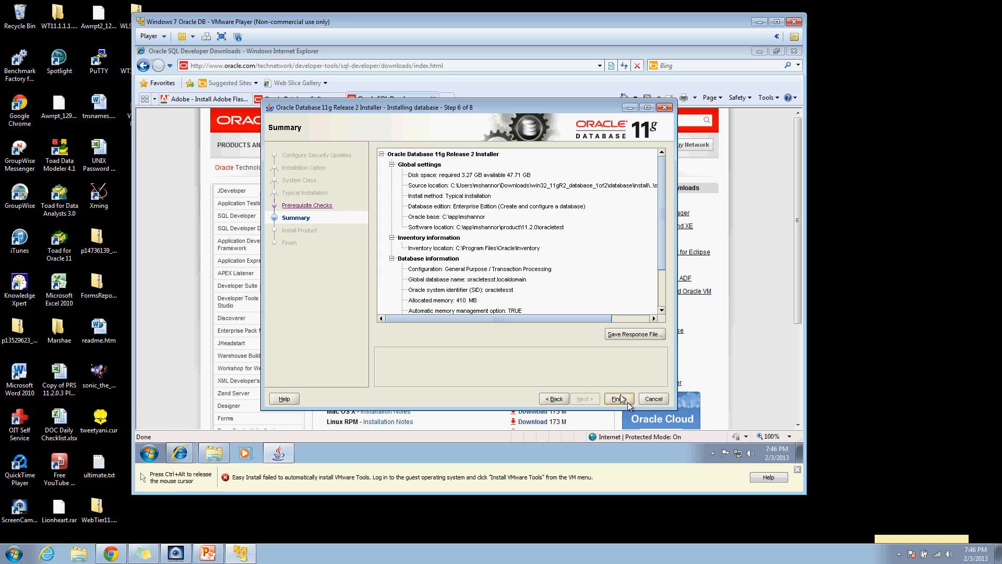
Step: Start installing Oracle Database 11g from the Summary page
left_click(619, 399)
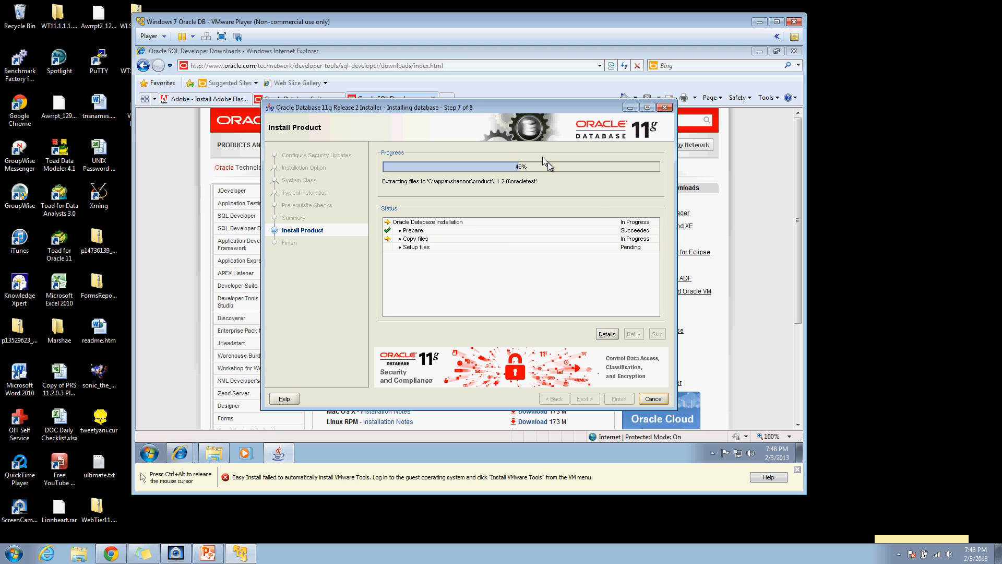
Step: Dismiss the Database Configuration Assistant results and close the successfully finished installer
key("ctrl+alt")
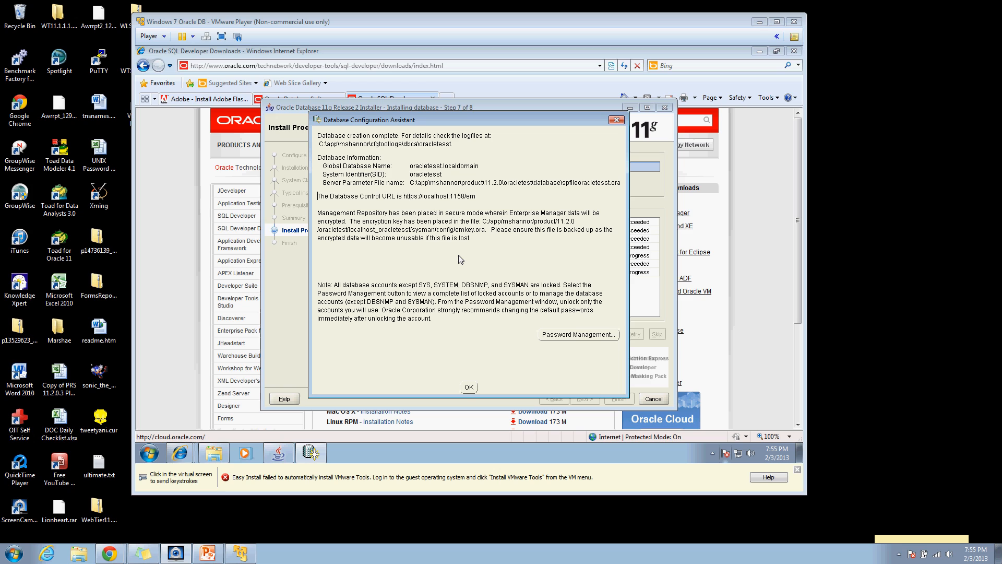
left_click(467, 386)
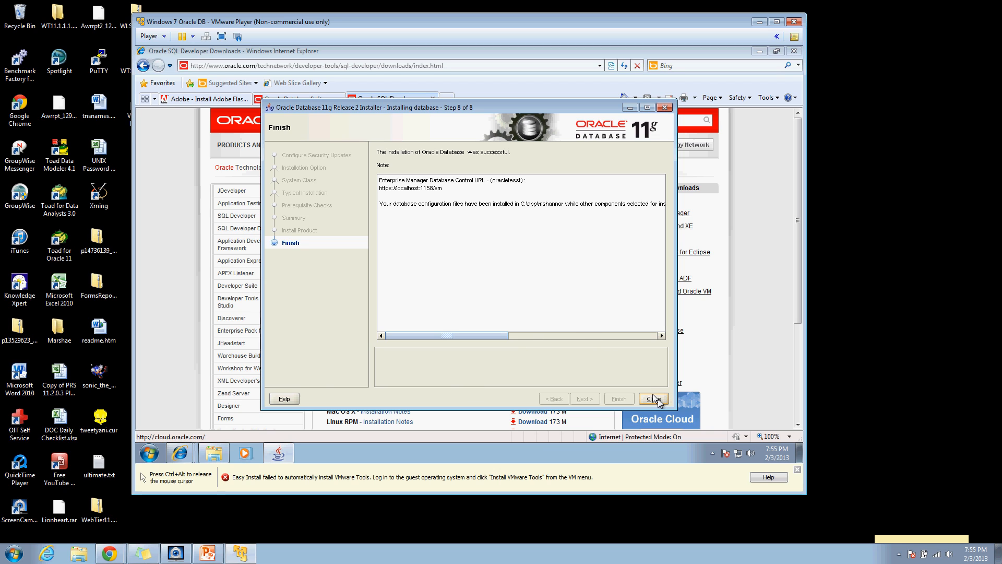
left_click(653, 398)
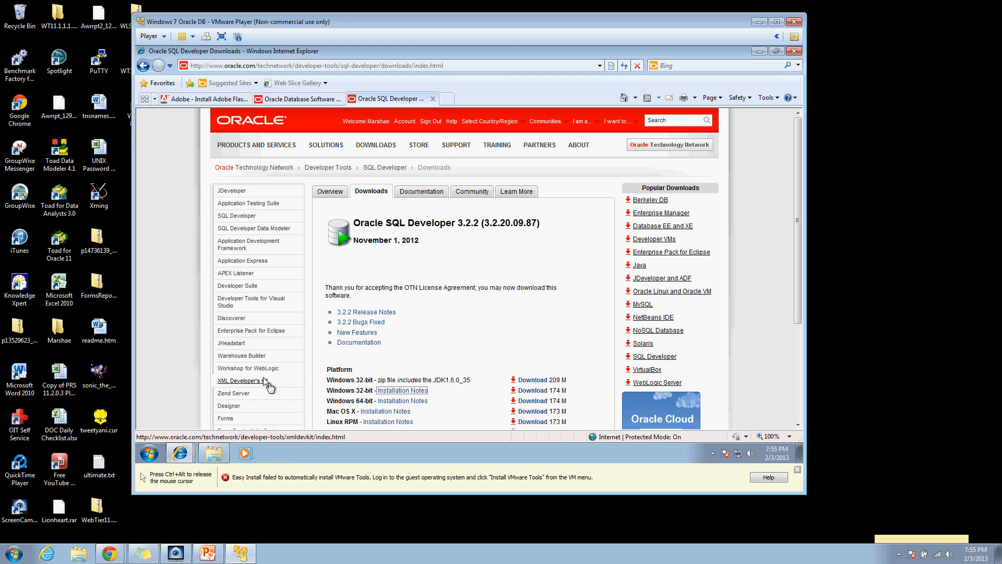
left_click(212, 452)
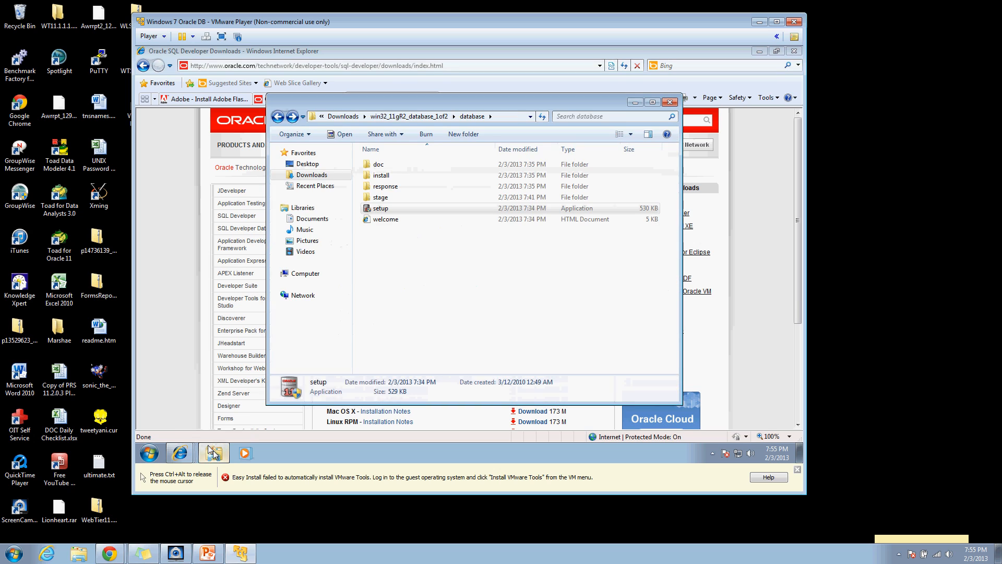
Step: Navigate from Downloads into sqldeveloper-3.2.20.09.87\sqldeveloper
left_click(277, 116)
left_click(277, 116)
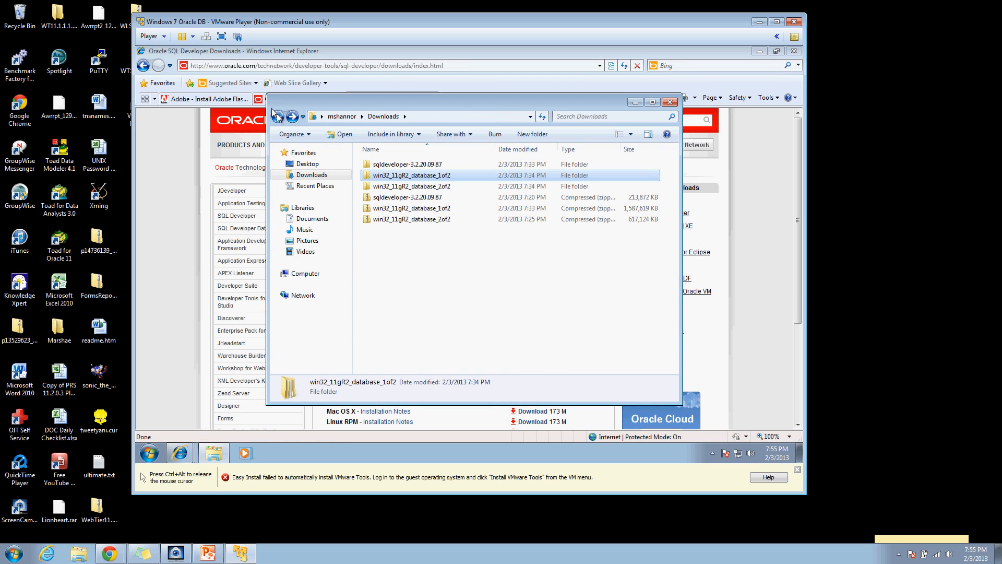
double_click(432, 165)
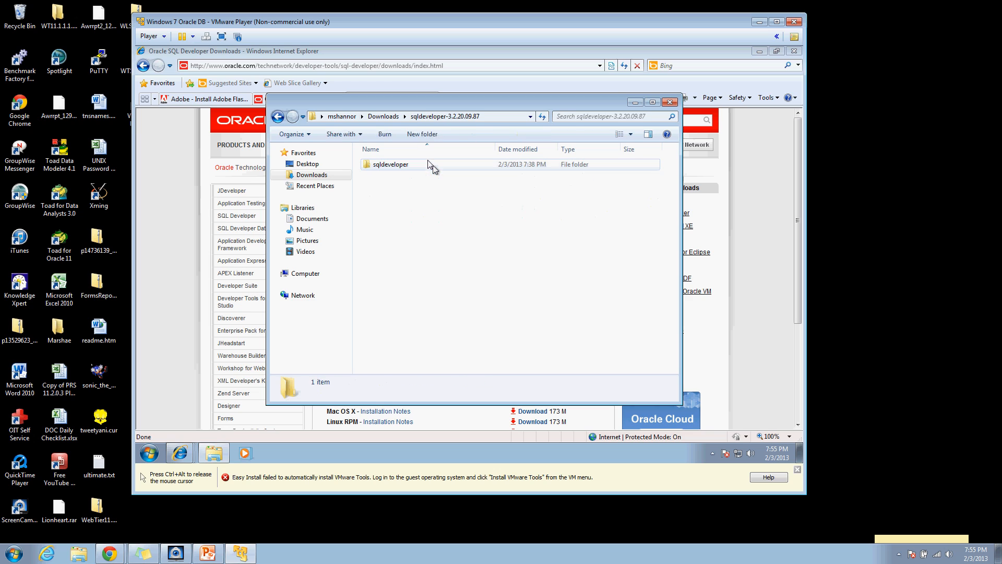
double_click(397, 165)
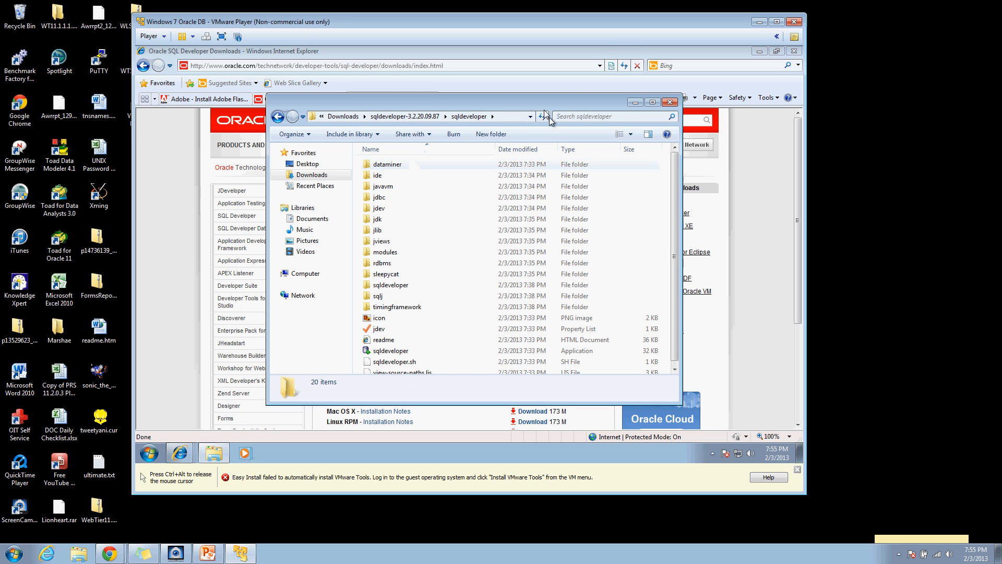
key("ctrl+alt")
left_click(752, 50)
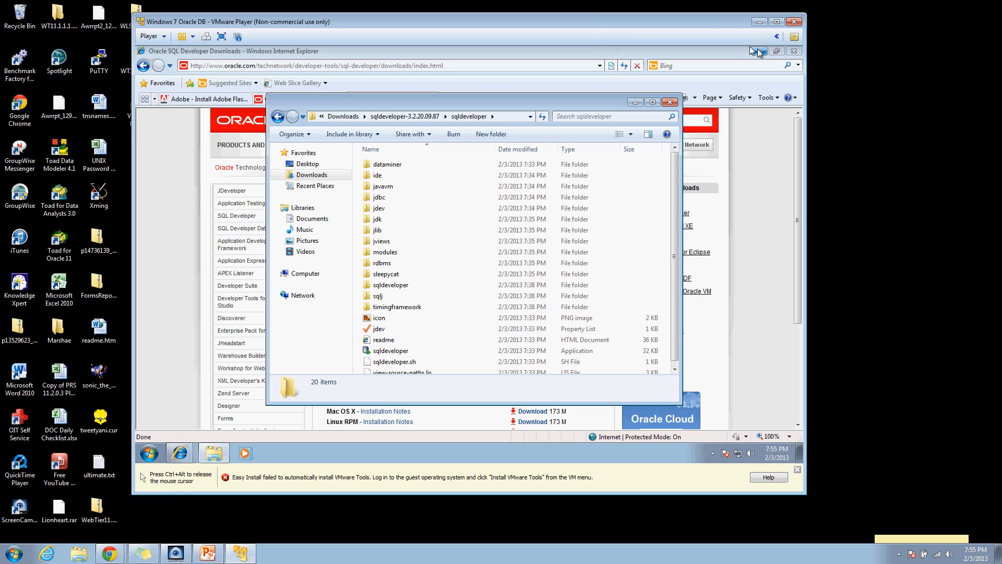
Step: Pin sqldeveloper.exe to the Start menu and taskbar, add a desktop shortcut, and minimise Explorer
right_click(411, 349)
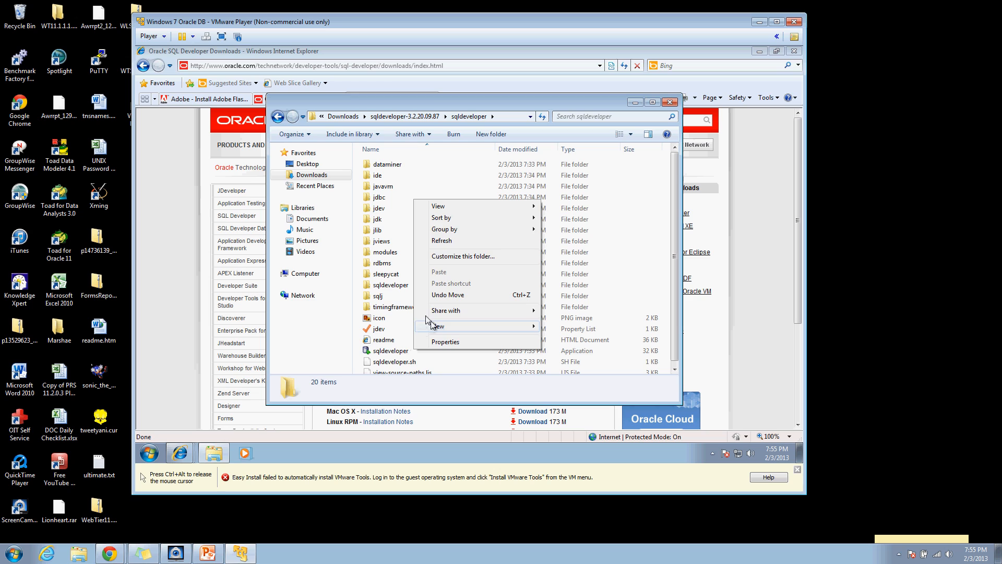
left_click(392, 348)
right_click(390, 347)
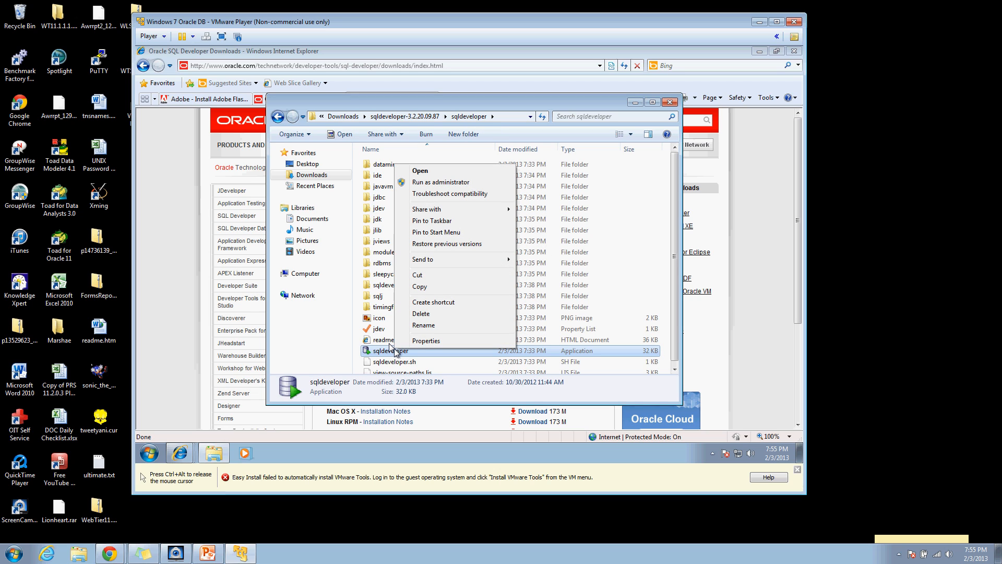
left_click(445, 233)
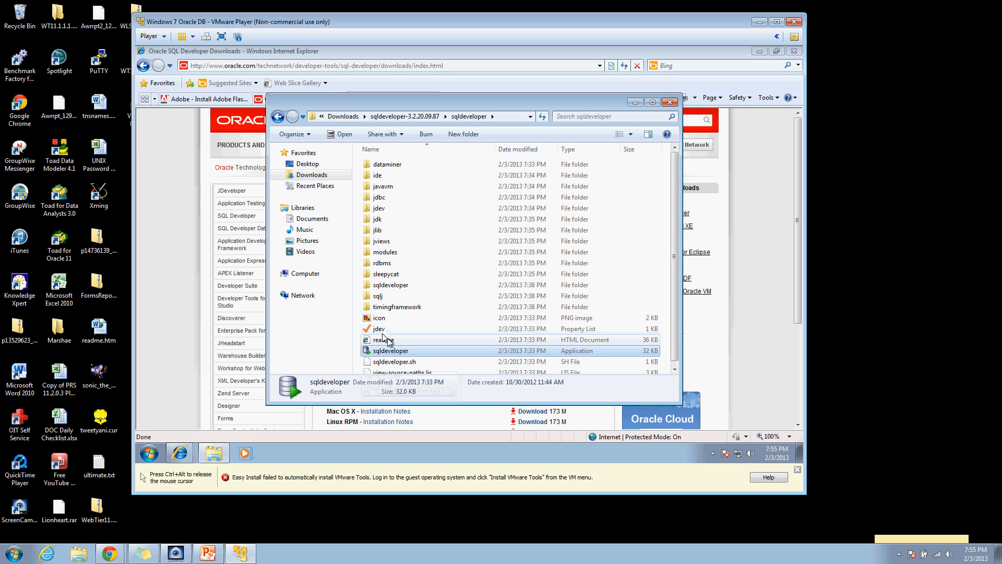
right_click(392, 351)
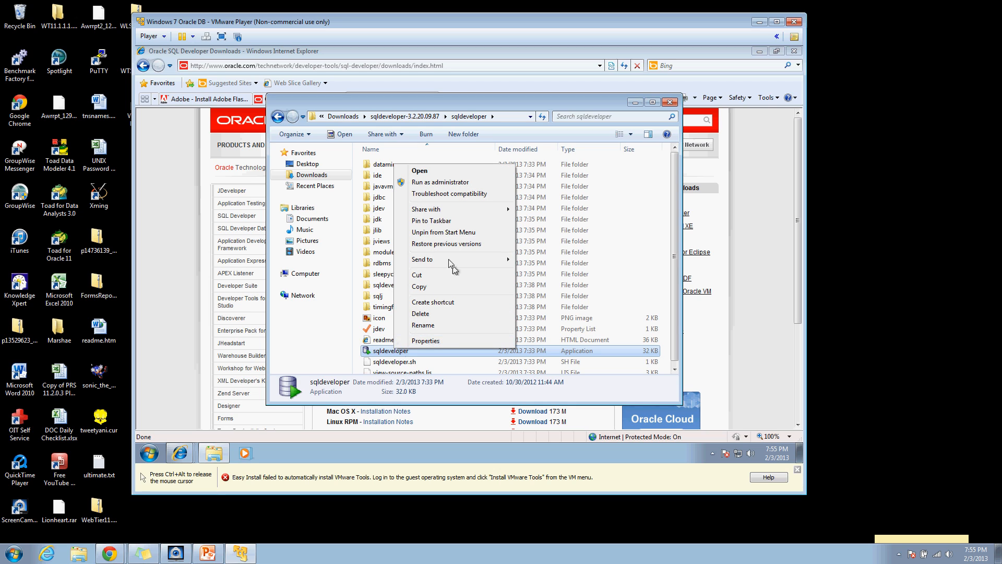
left_click(421, 221)
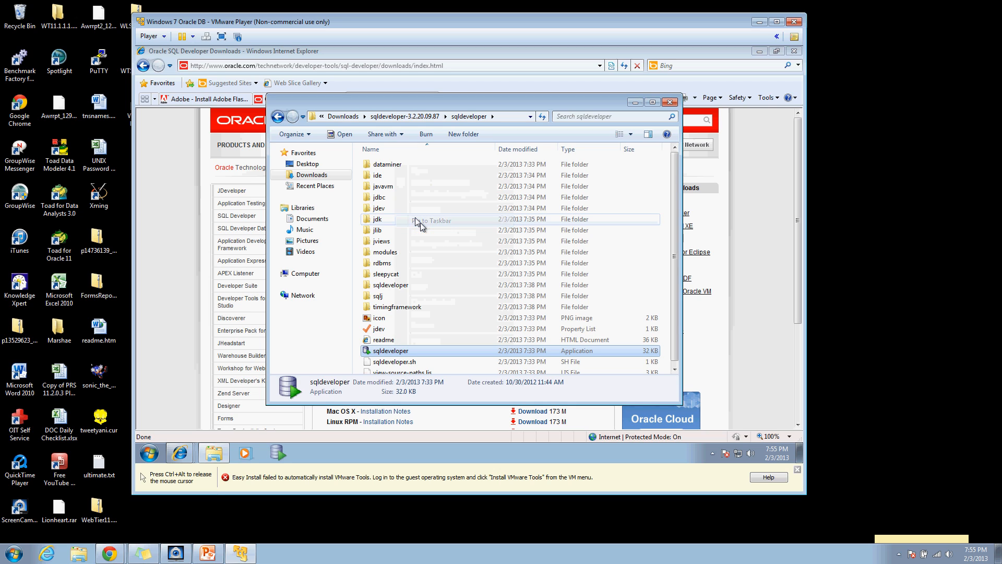
right_click(394, 351)
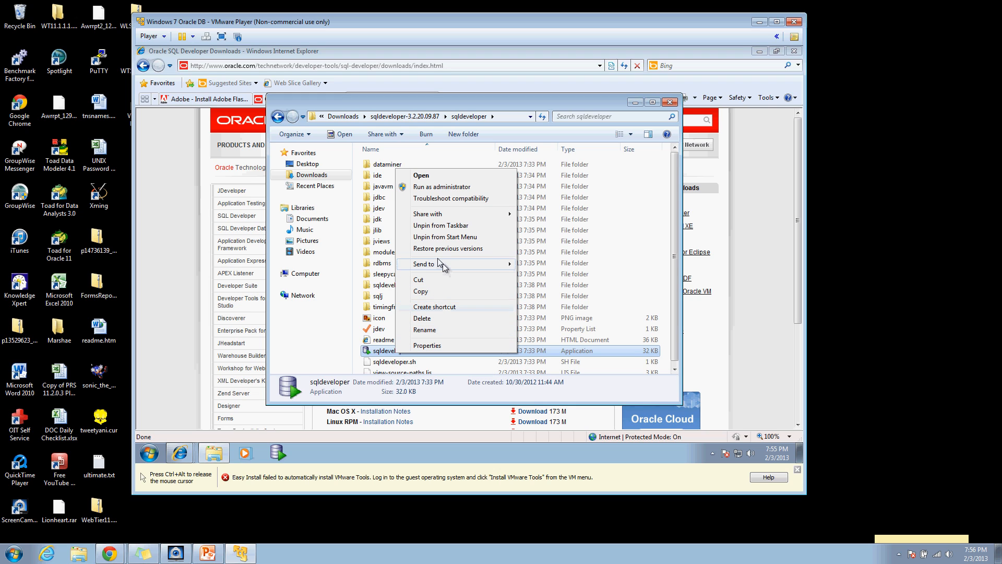
mouse_move(441, 264)
left_click(541, 286)
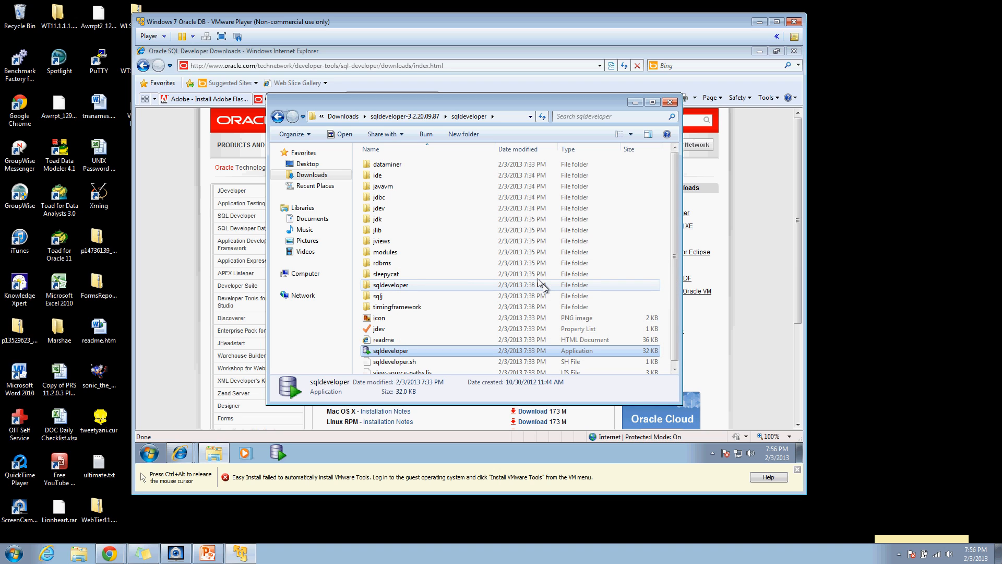
left_click(543, 285)
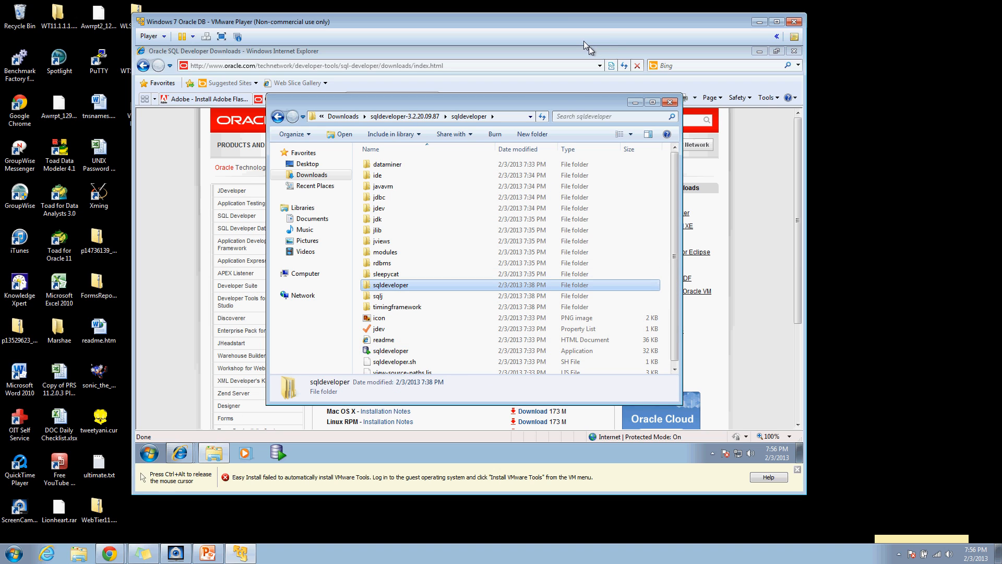
left_click(636, 102)
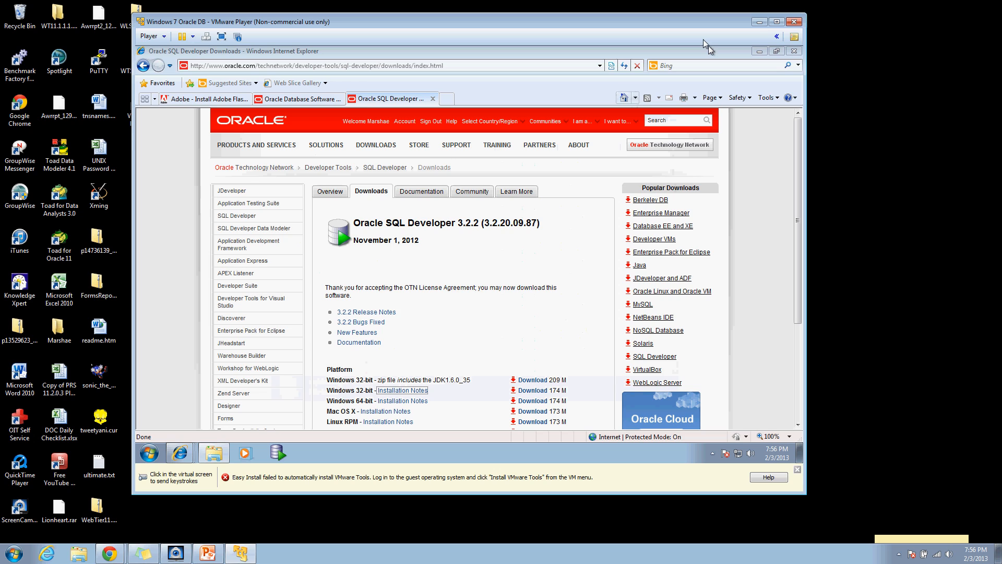
Step: Minimise Internet Explorer and search the Start menu for cmd to launch it
key("ctrl+alt")
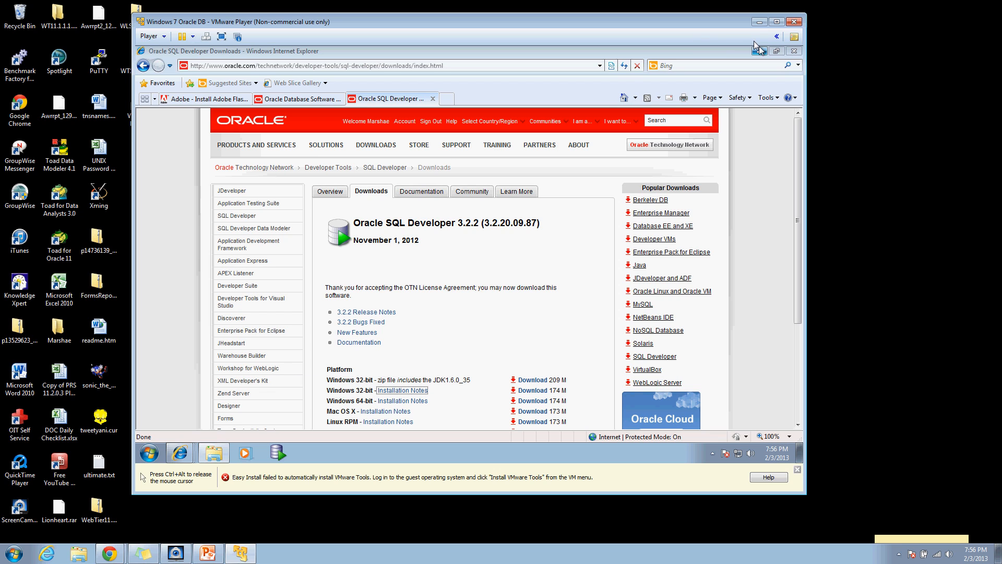
left_click(759, 51)
key("ctrl+alt")
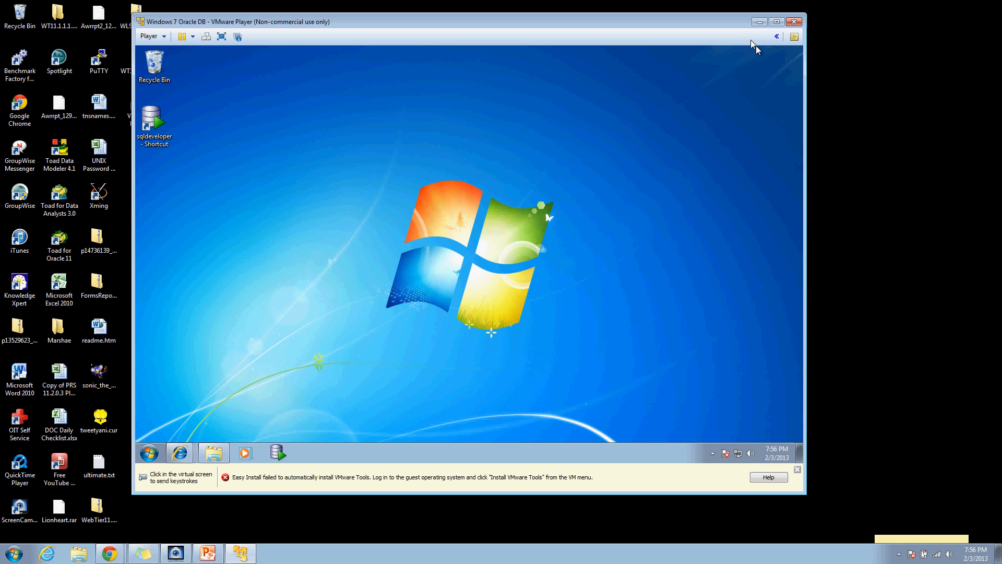
left_click(756, 46)
left_click(149, 452)
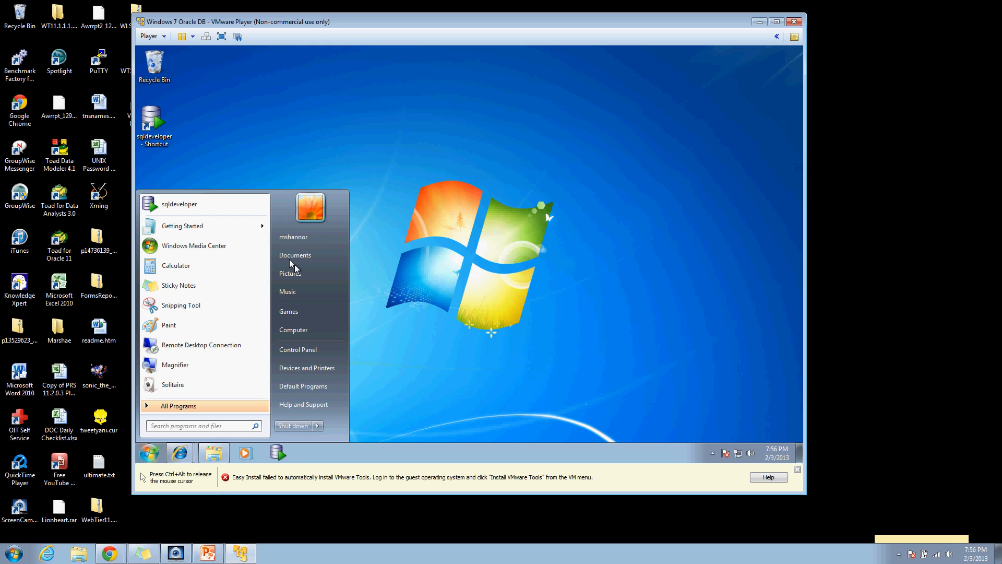
type("cmd")
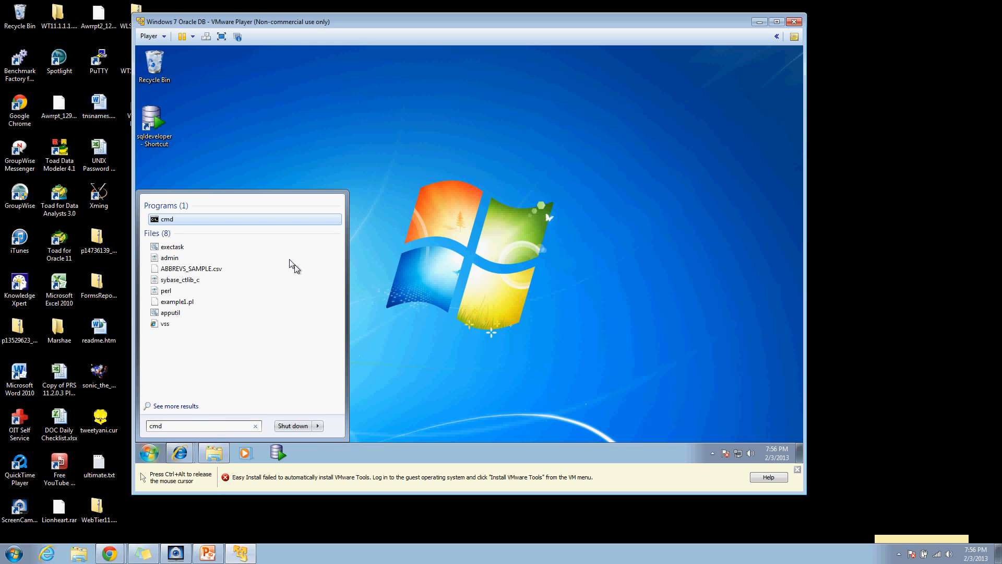
key("Return")
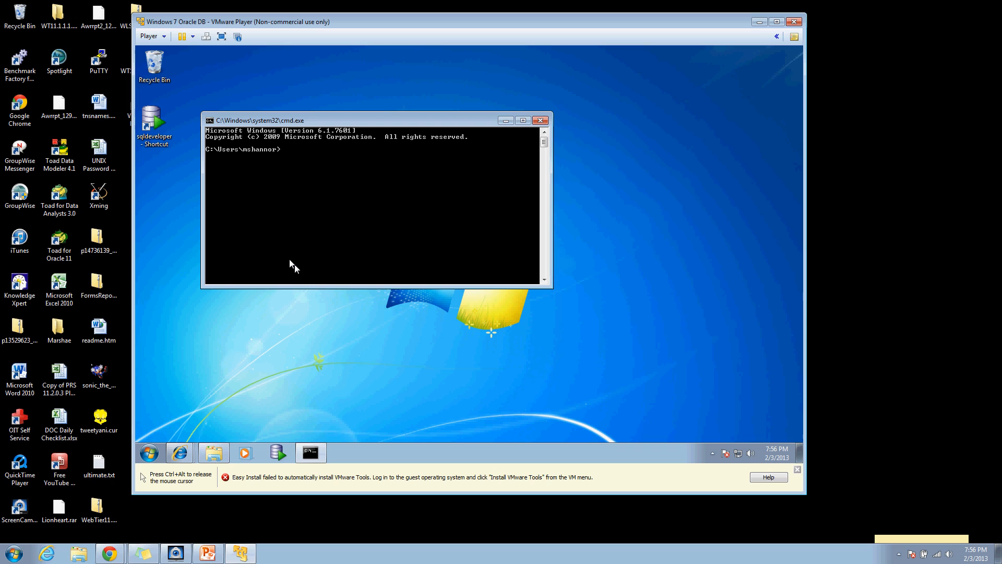
Step: Run sqlplus, log in as system with its password, and centre the console
type("sqlplus")
key("Return")
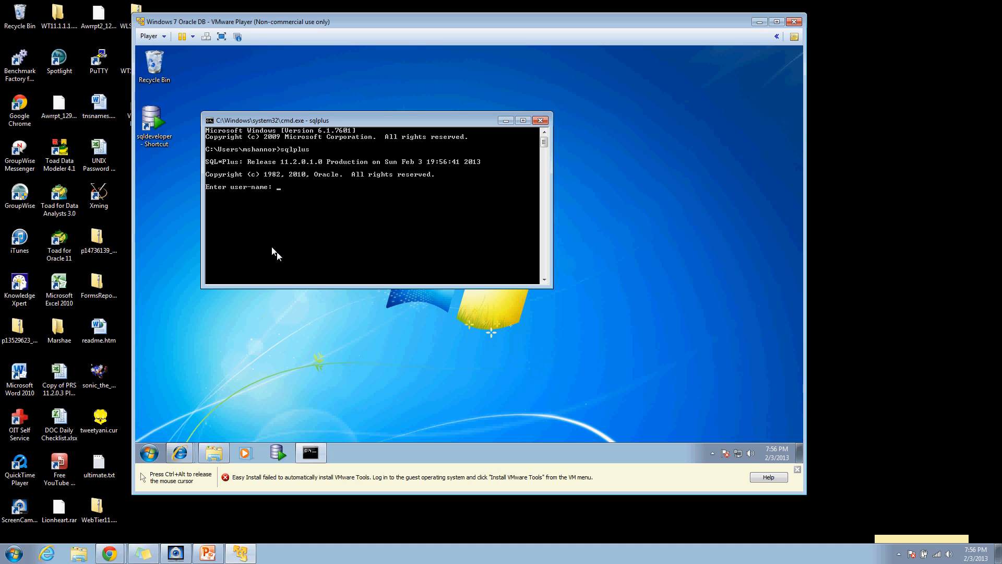
type("system")
key("Return")
key("Return")
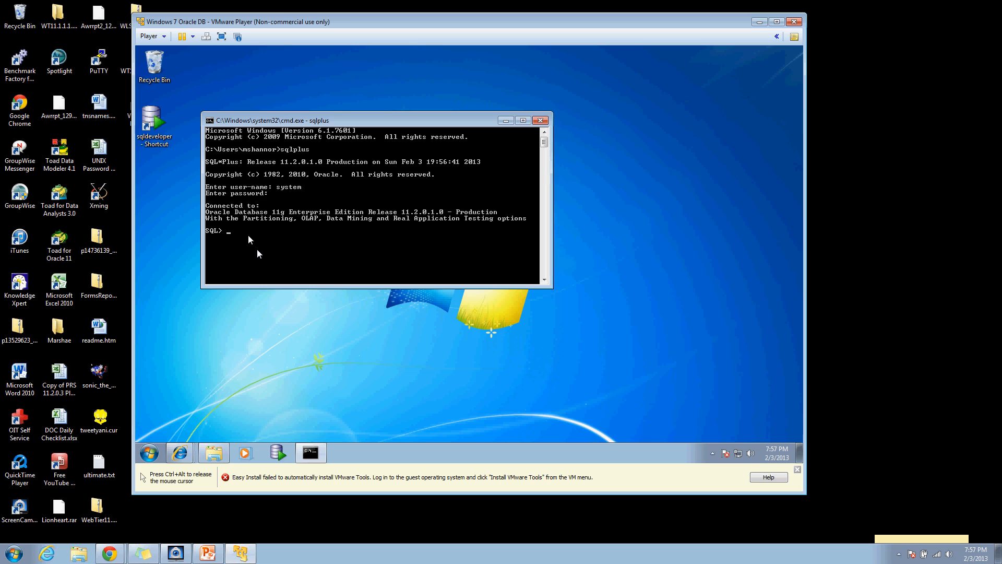
left_click_drag(330, 110, 400, 156)
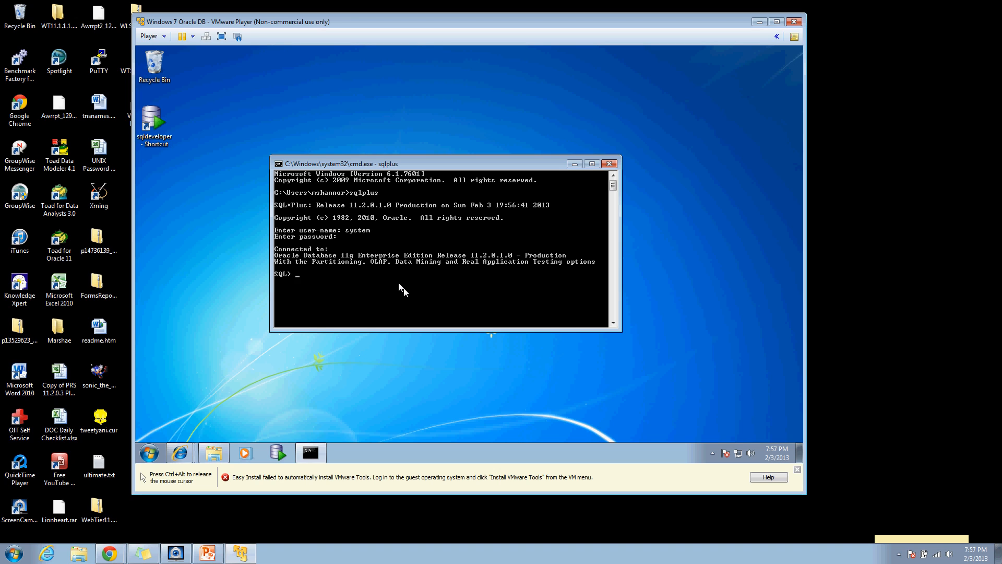
Step: Unlock the SH account and set a new password for it
type("alter user")
type("sh")
type("account unlock;")
key("Return")
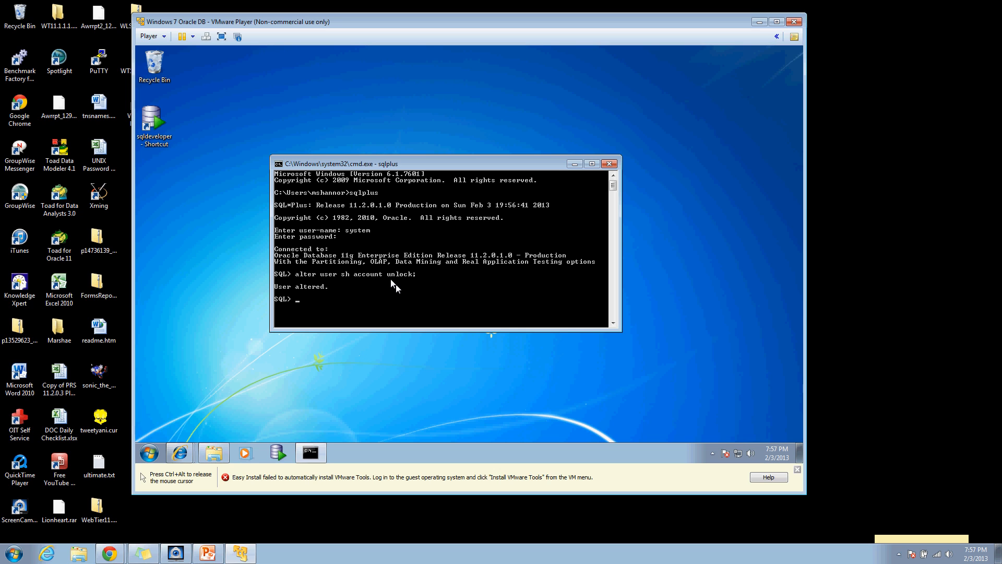
type("alter user")
type("sh identified by sh;")
key("Return")
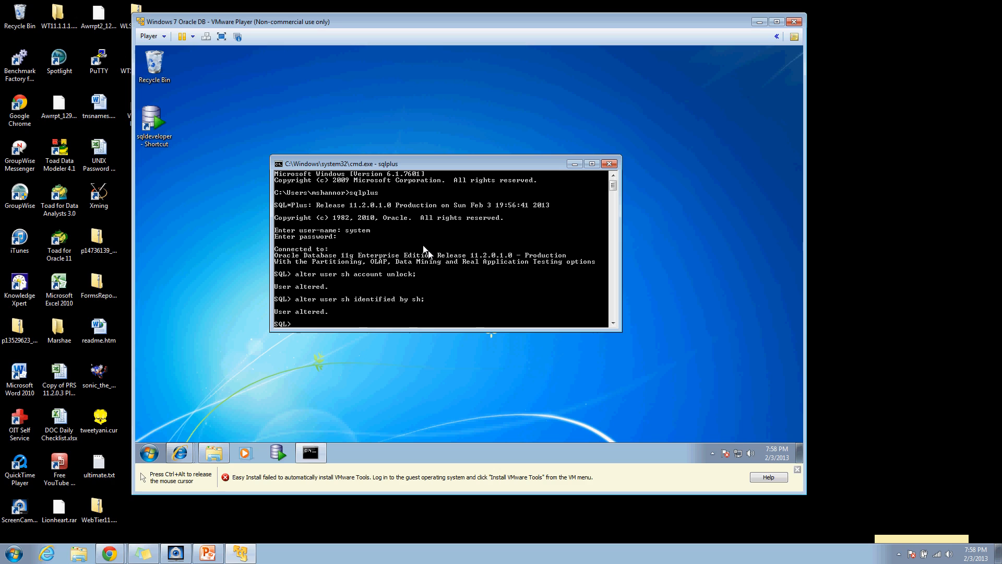
Step: Unlock the SCOTT account and set a new password for it
type("ter user sch")
key("BackSpace")
type("tt account unlock;")
key("Return")
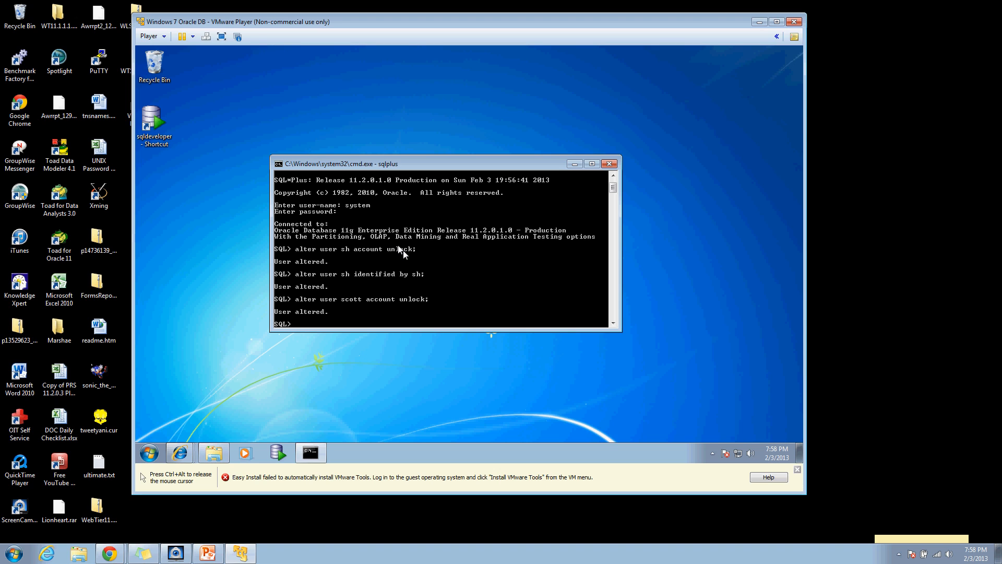
type("er user scott identified by tiger;")
key("Return")
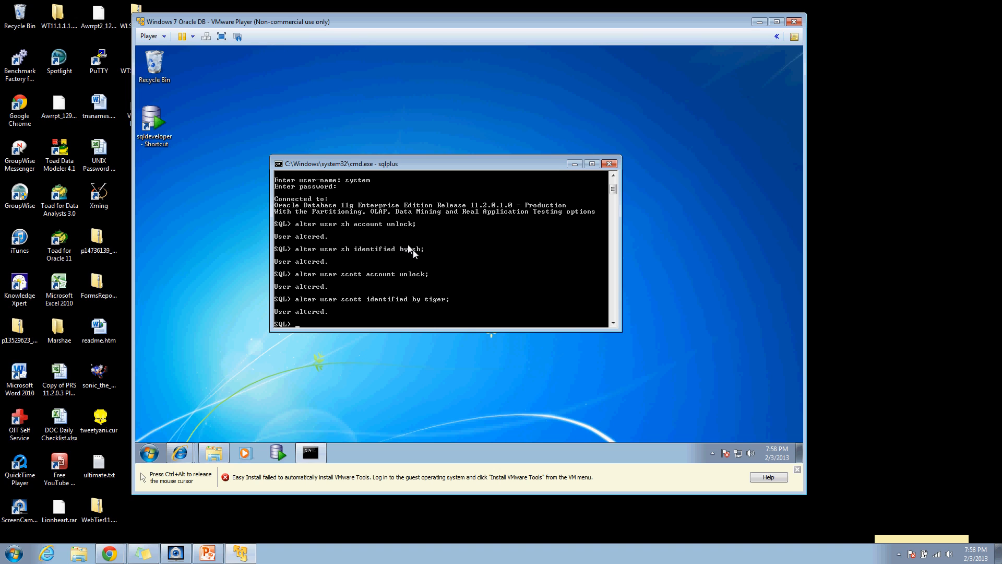
Step: Unlock the HR account and begin setting its password
type("alter user hr account unlock;")
key("Return")
type("alter user")
type(" her")
type(" ident")
type("ifie")
key("BackSpace")
type("ied by hr;")
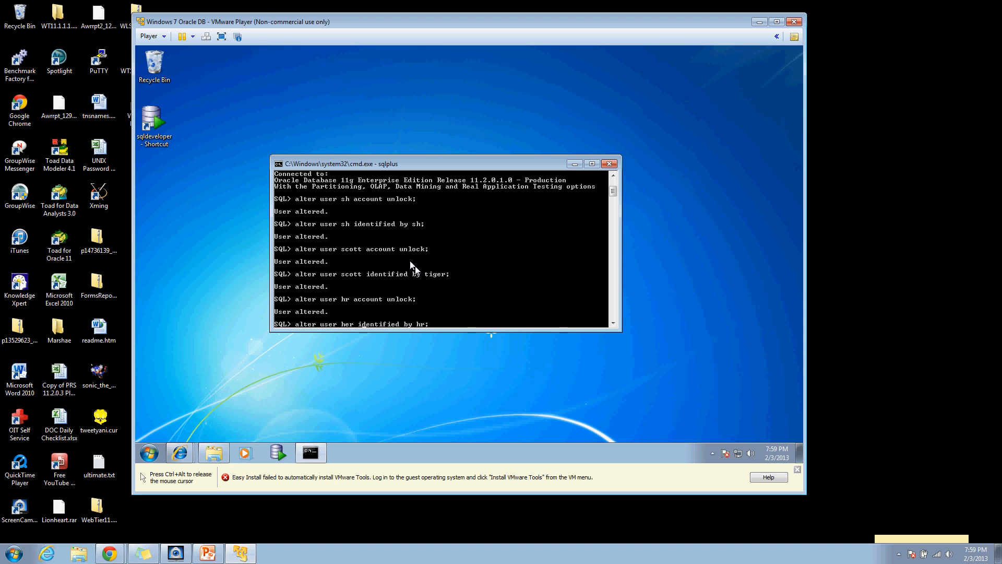
Step: Reset the hr account's password, then unlock the oe account with ALTER USER oe ACCOUNT UNLOCK
key("BackSpace")
key("Return")
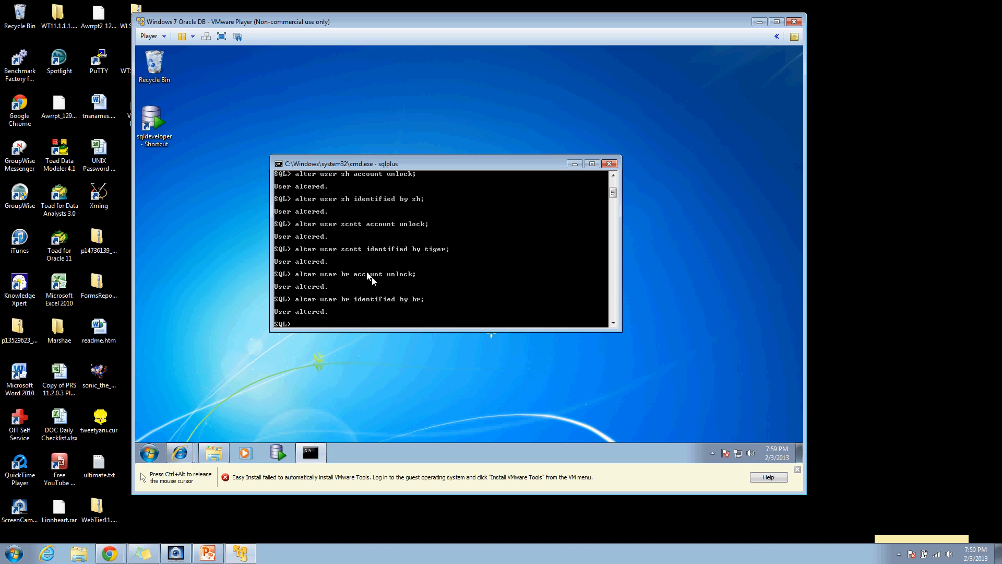
type("alter user oe account unlock;")
key("Return")
Step: Give the oe account a new password with ALTER USER oe IDENTIFIED BY
type("alter user oe a")
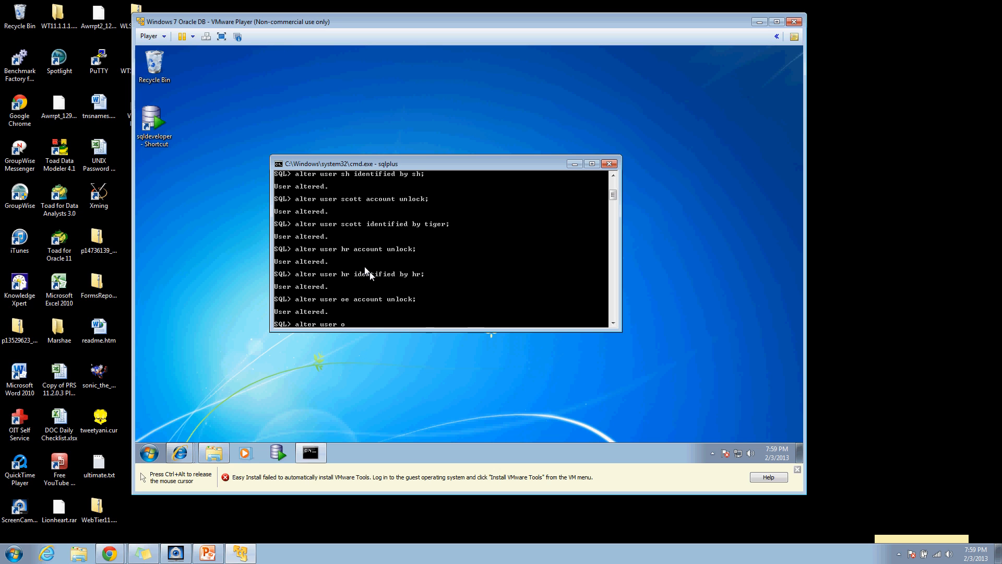
type("ccount")
key("BackSpace")
key("BackSpace")
key("BackSpace")
key("BackSpace")
key("BackSpace")
key("BackSpace")
key("BackSpace")
type("identified by oe;")
key("Return")
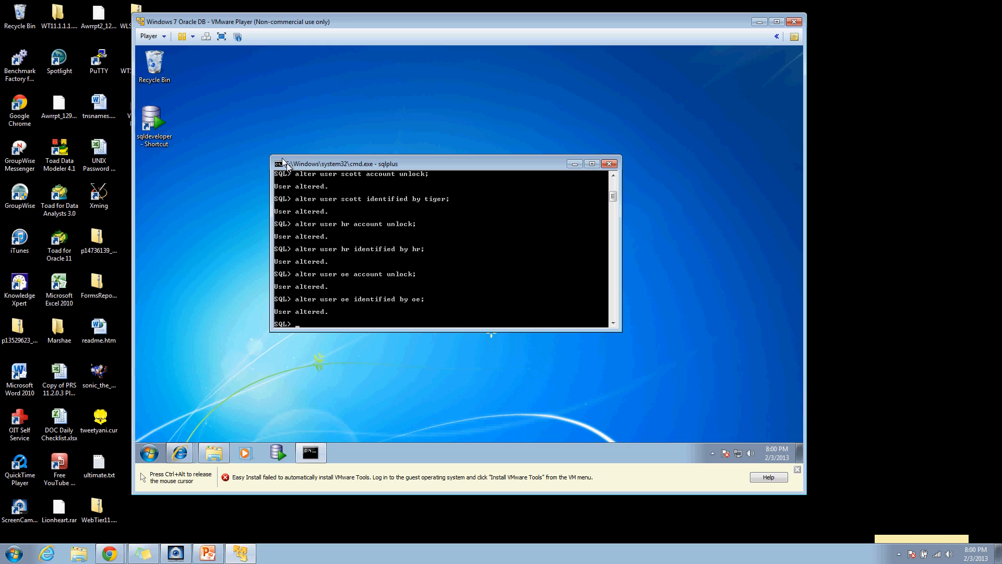
Step: Launch SQL Developer past the security warning, associate .sql files with it, and dismiss Tip of the Day
left_click(573, 161)
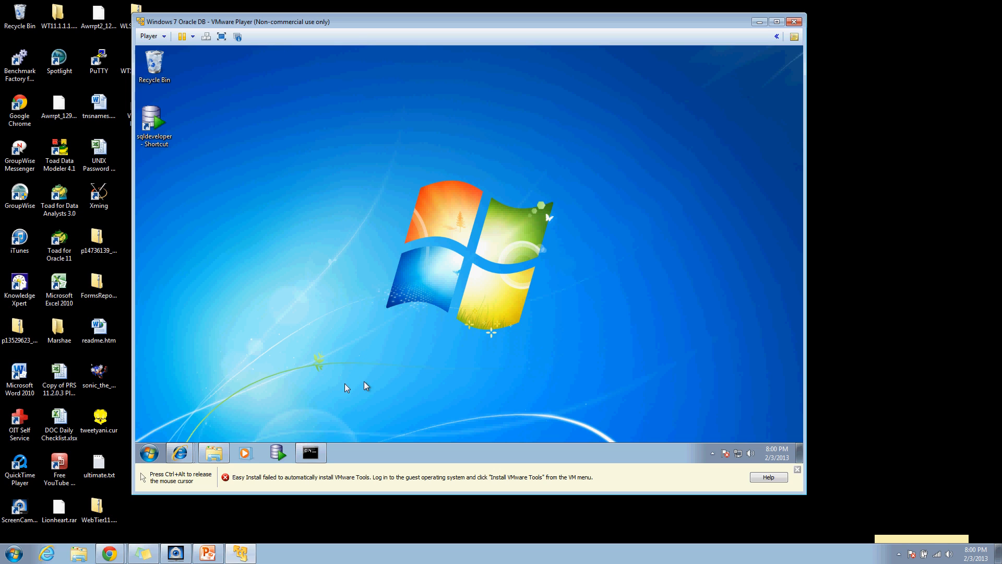
left_click(274, 450)
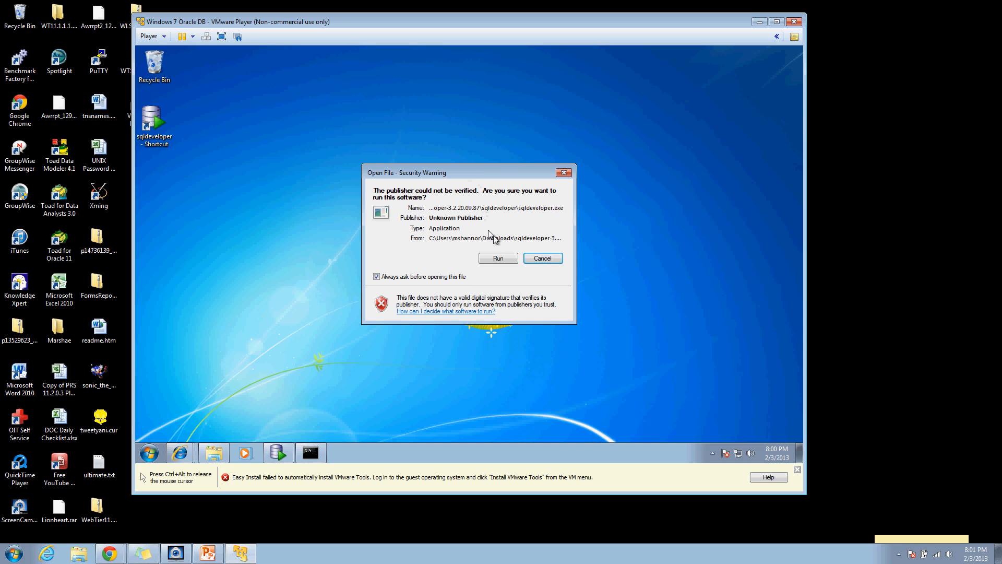
left_click(500, 257)
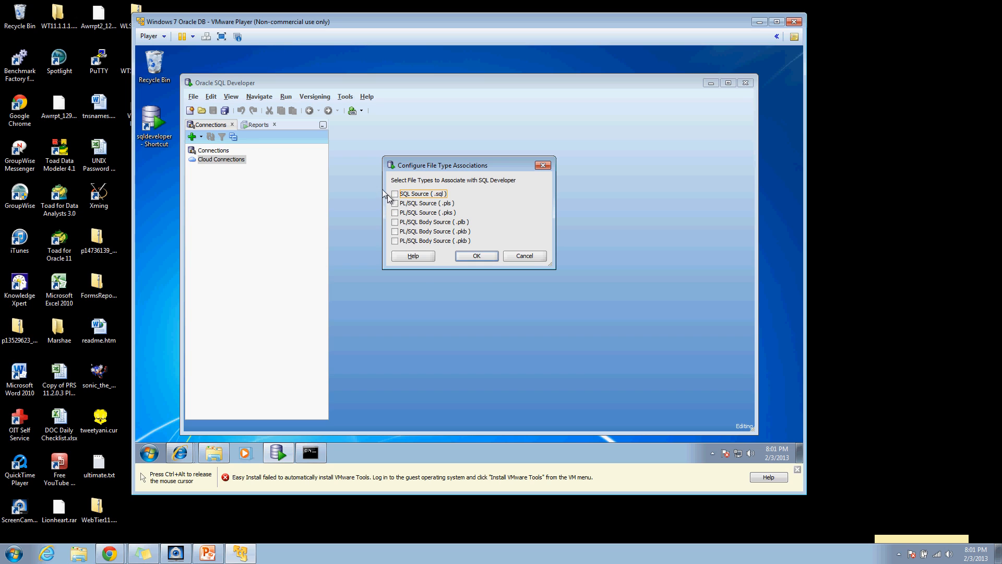
left_click(395, 194)
left_click(475, 255)
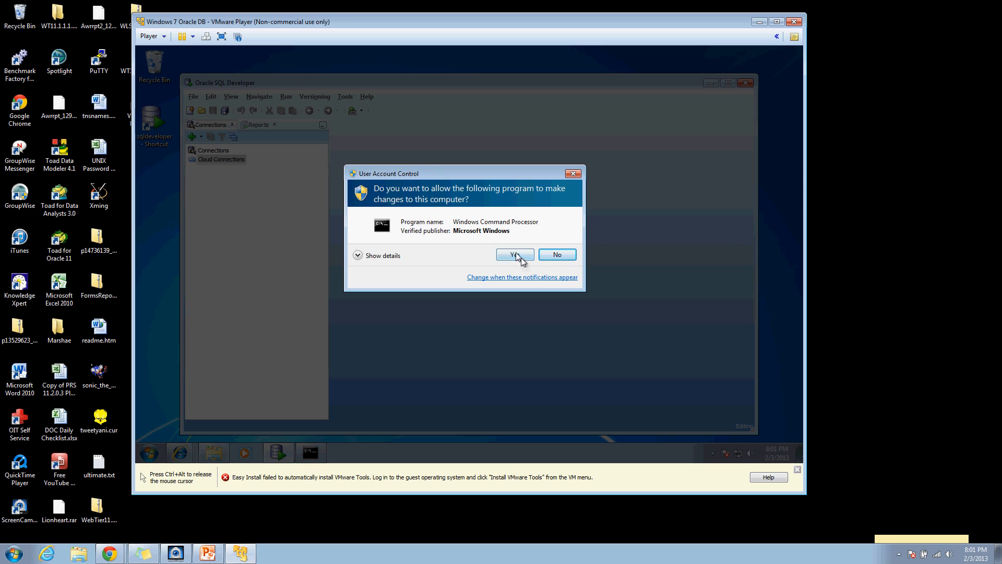
left_click(516, 253)
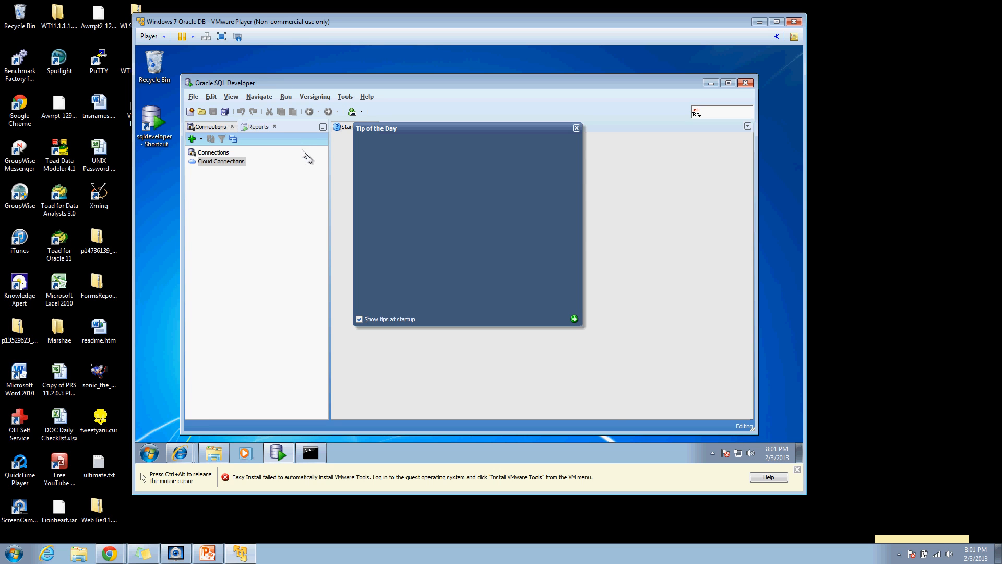
left_click(576, 128)
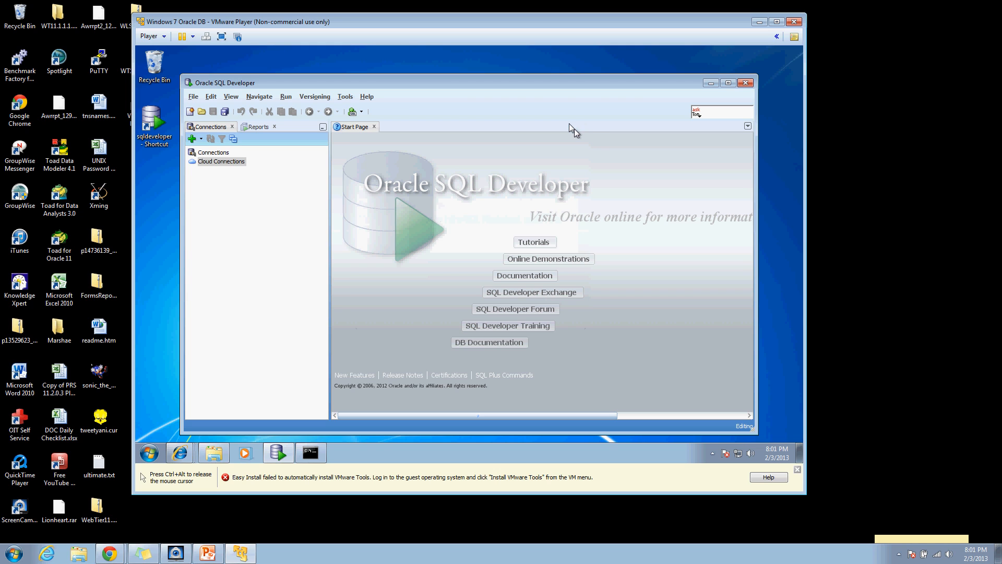
Step: Start a new connection named System for the system user, with Save Password ticked
left_click(191, 139)
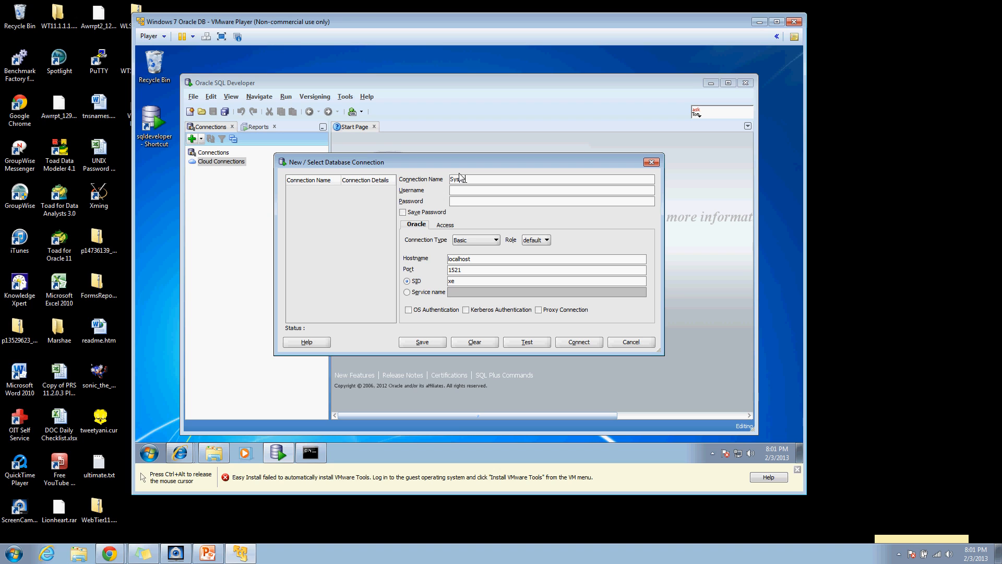
key("Return")
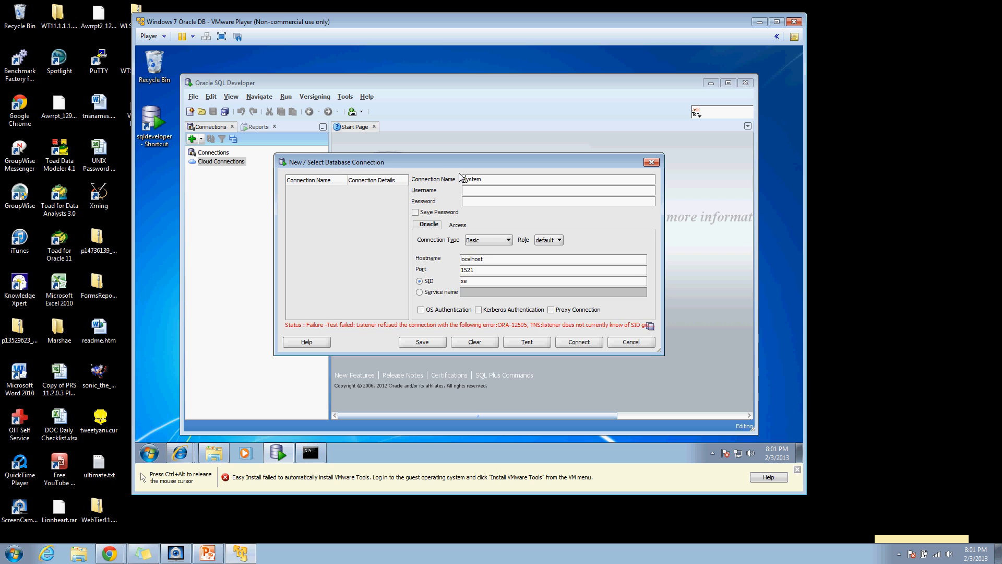
left_click(481, 192)
type("system")
left_click(424, 213)
Step: Set the System connection to TNS alias ORACLETESST, test it, and connect
left_click(478, 241)
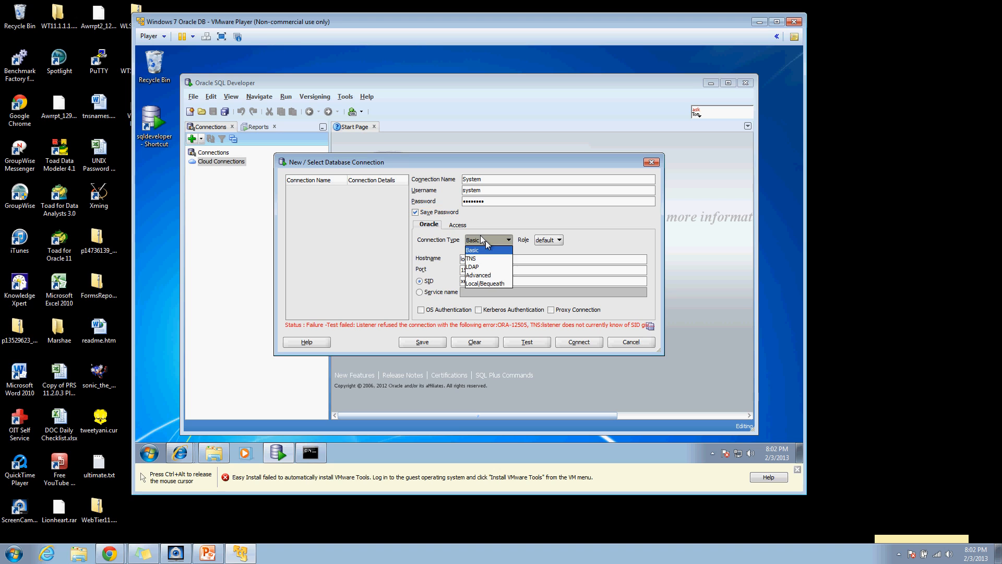
left_click(477, 258)
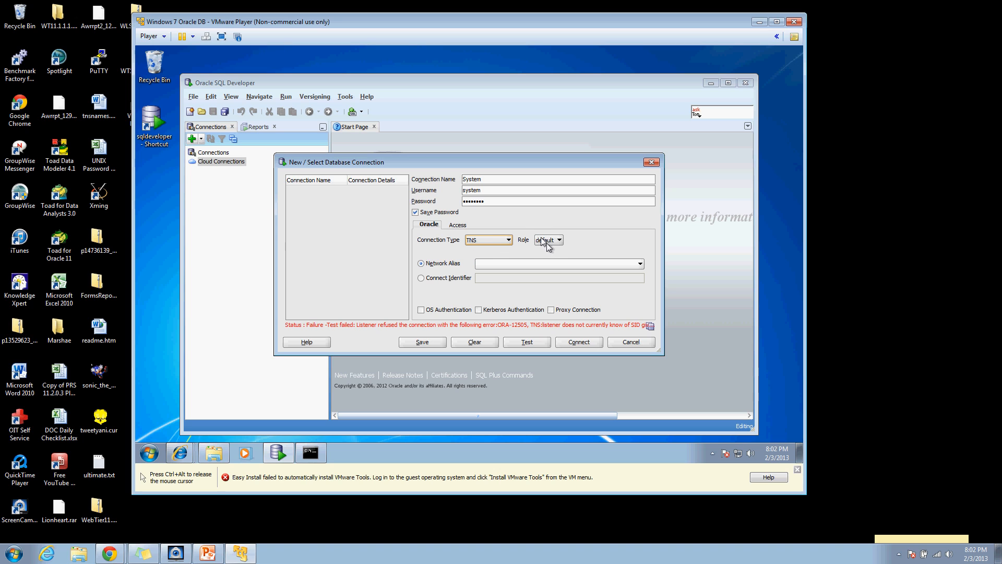
left_click(489, 263)
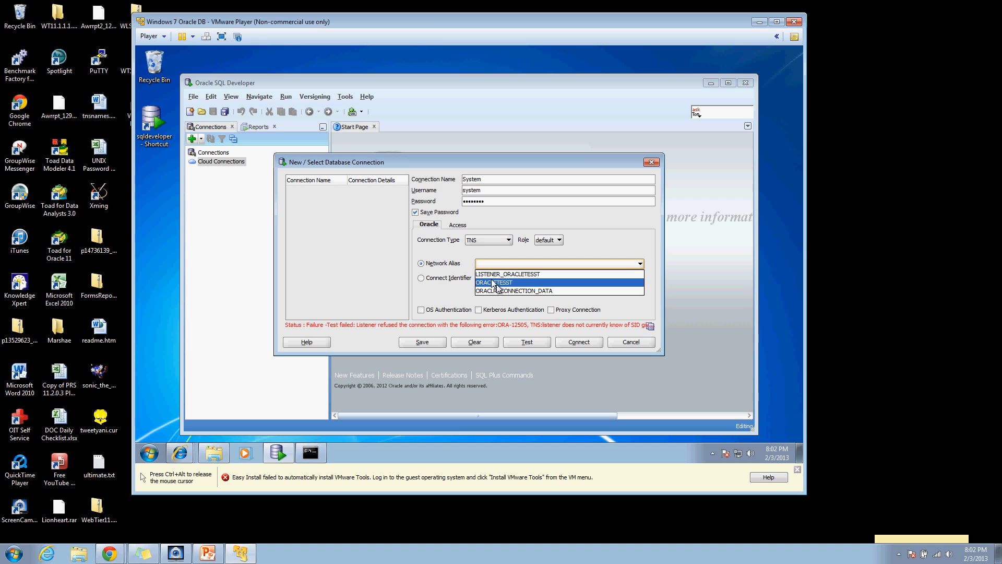
left_click(492, 282)
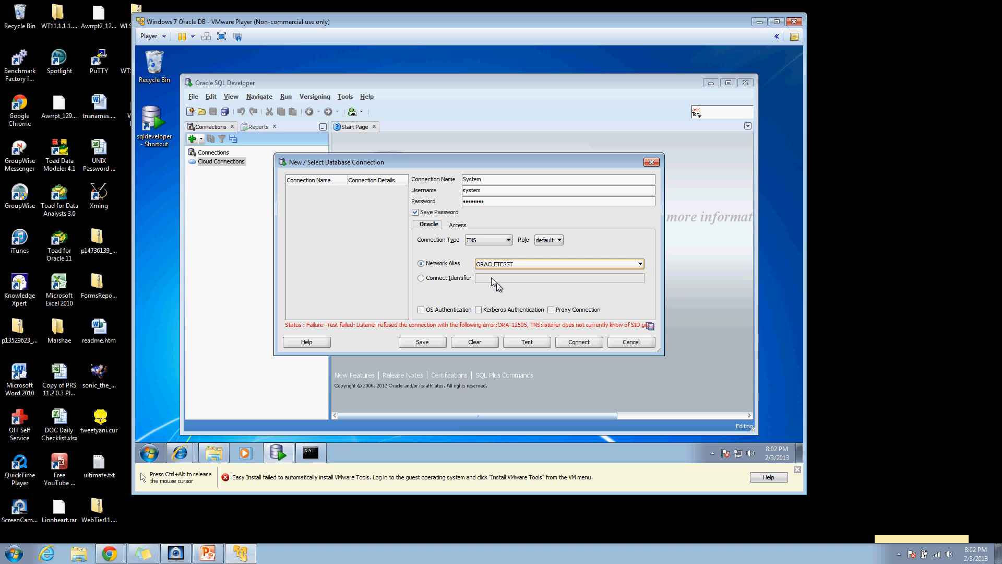
left_click(526, 340)
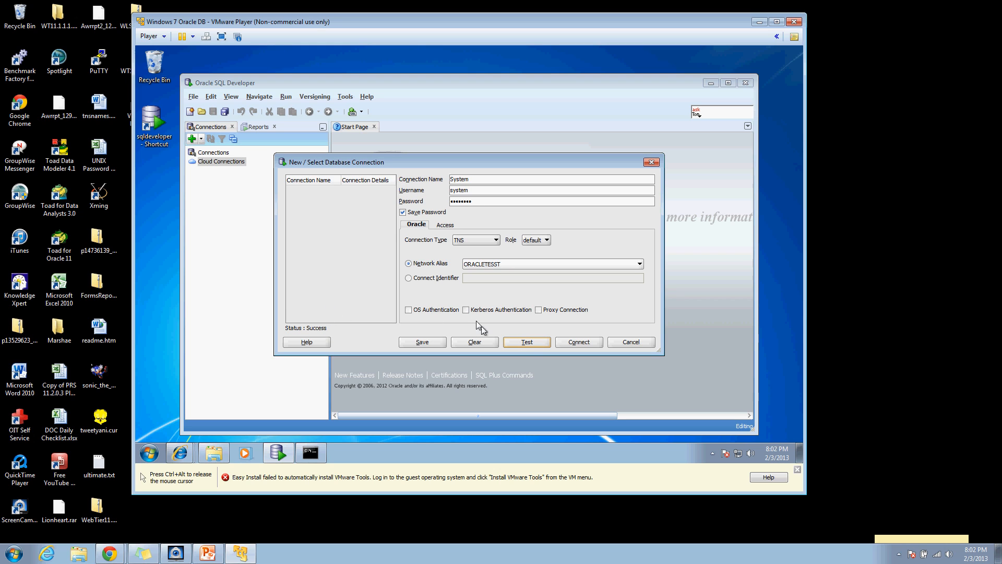
left_click(579, 341)
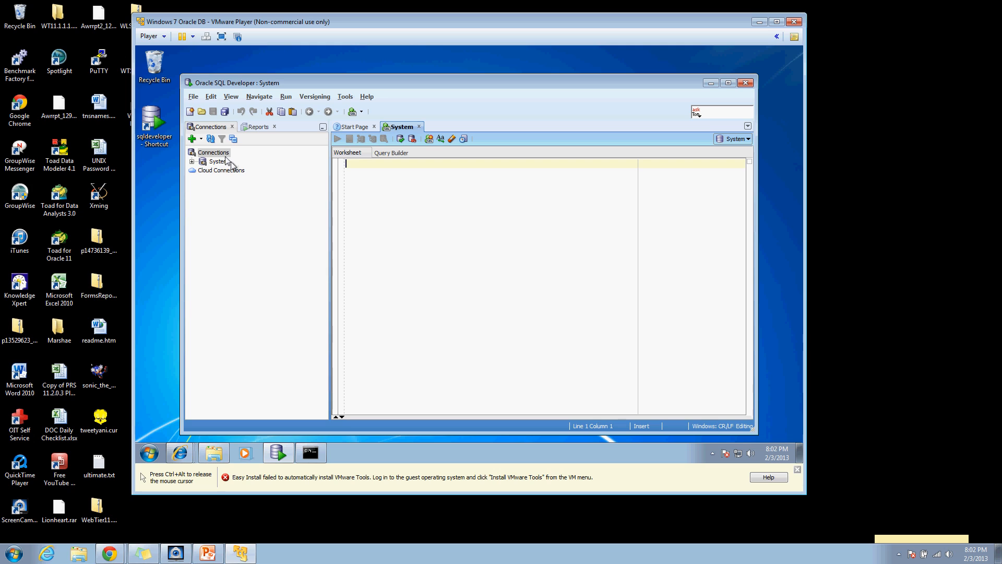
left_click(191, 139)
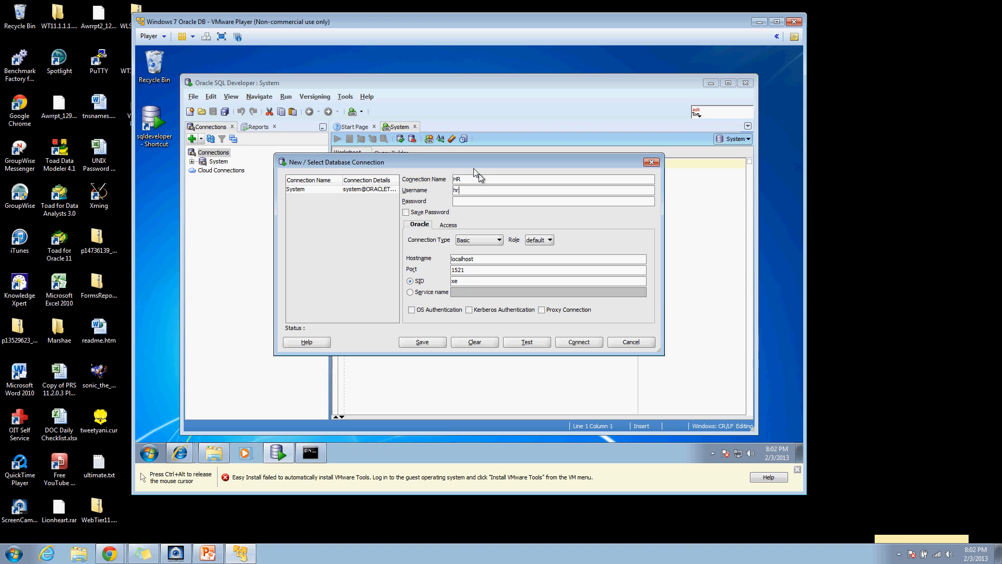
Step: Enter the hr user's password for the HR connection and tick Save Password
key("Tab")
key("Tab")
left_click(461, 201)
left_click(419, 213)
left_click_drag(449, 159, 484, 157)
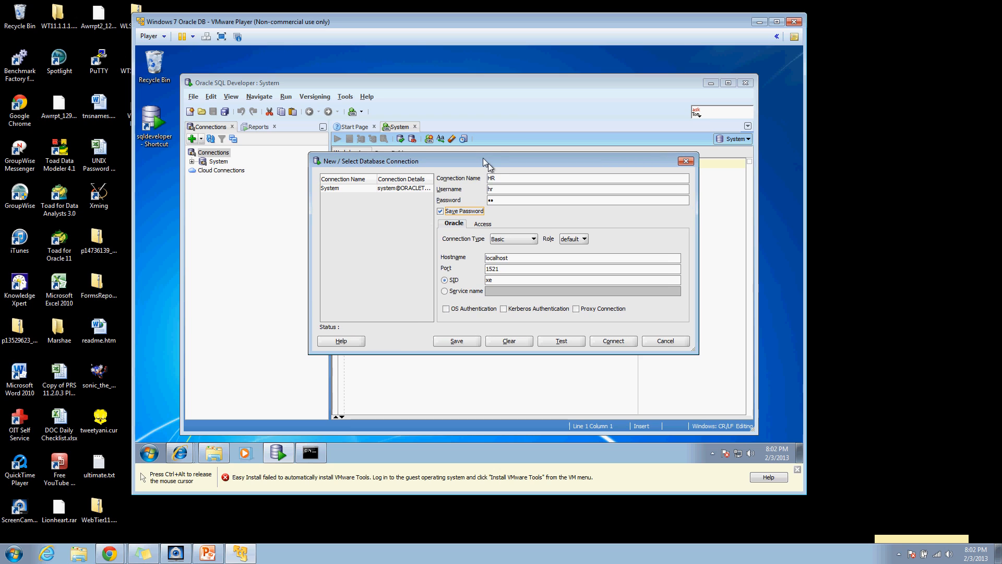
Step: Use TNS alias ORACLETESST for the HR connection, test it, and connect
left_click(525, 239)
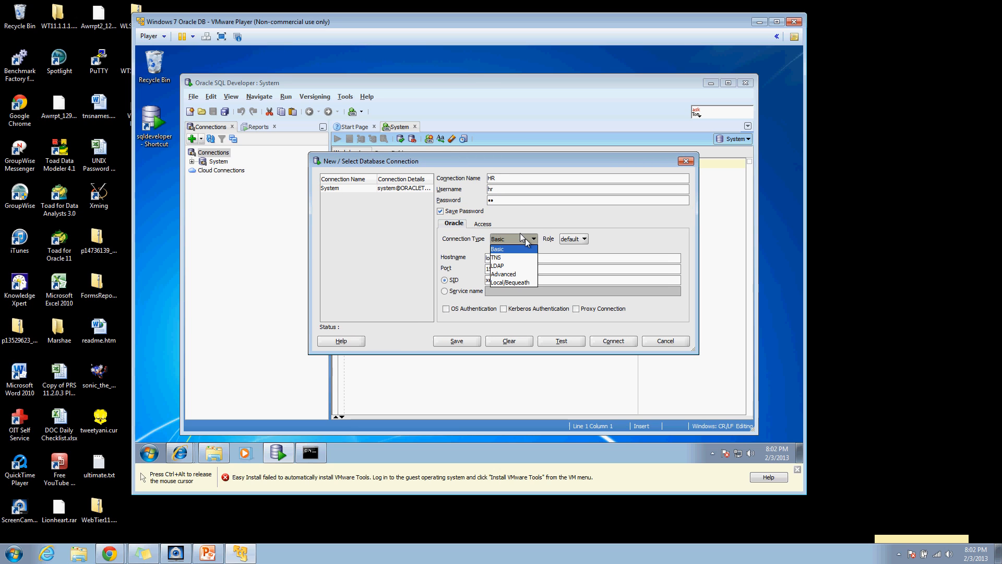
left_click(502, 256)
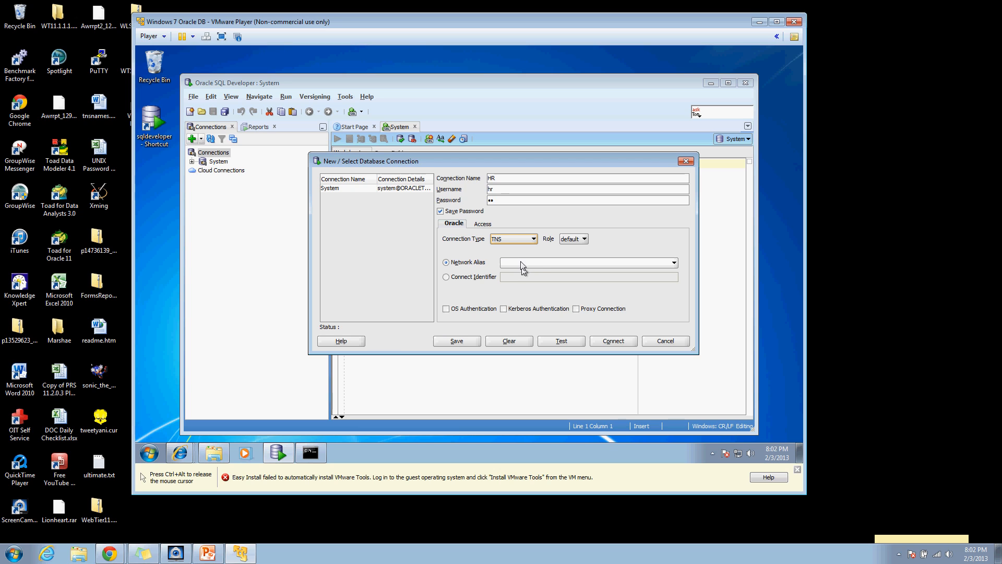
left_click(533, 263)
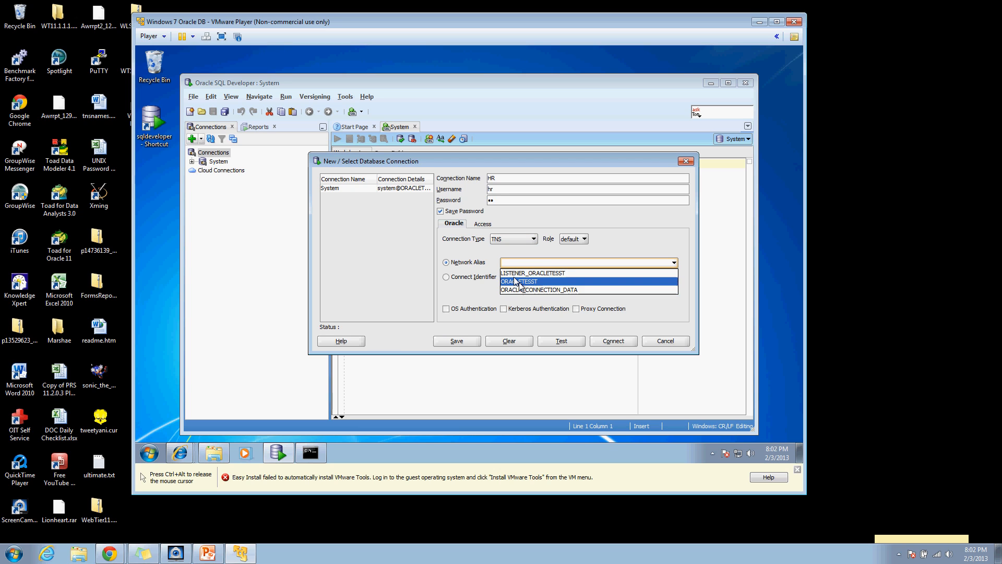
left_click(515, 281)
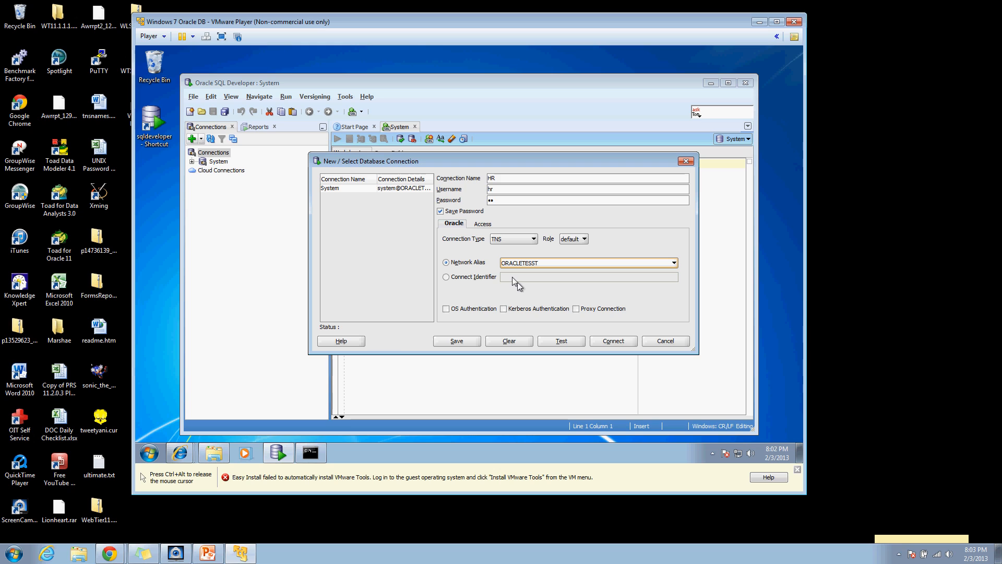
left_click(555, 342)
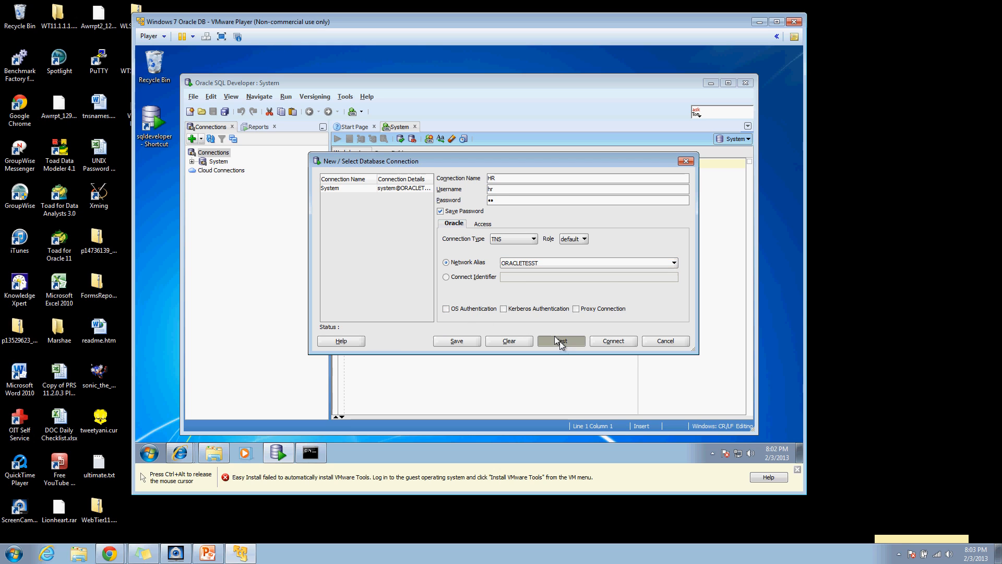
left_click(613, 338)
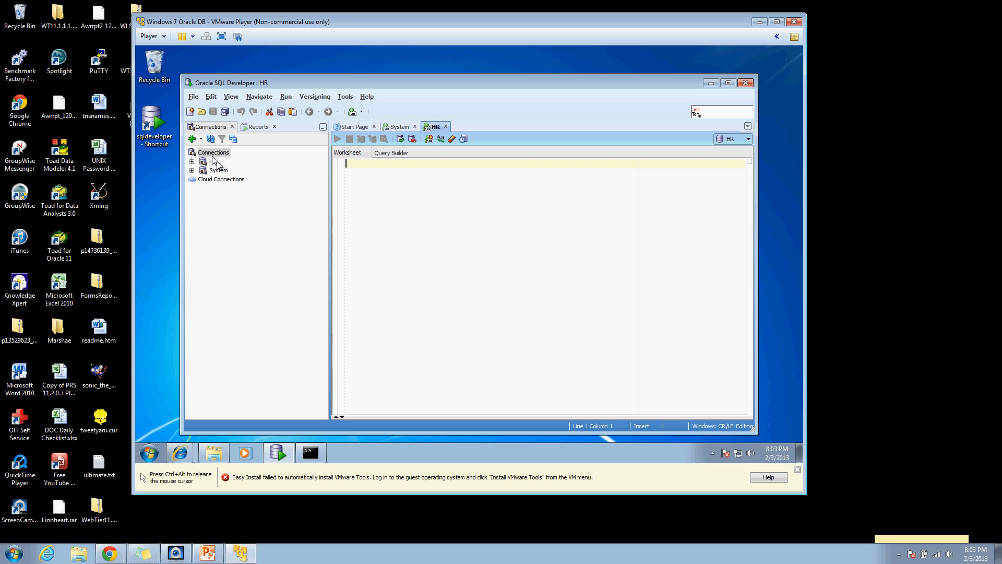
Step: List the HR schema's tables and write select * from employees in the HR worksheet
left_click(191, 162)
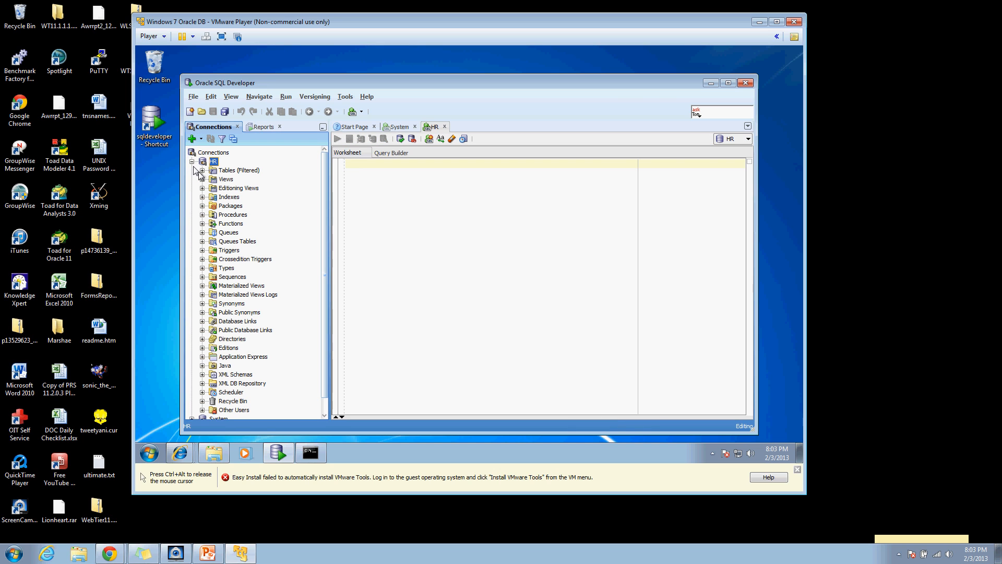
left_click(201, 170)
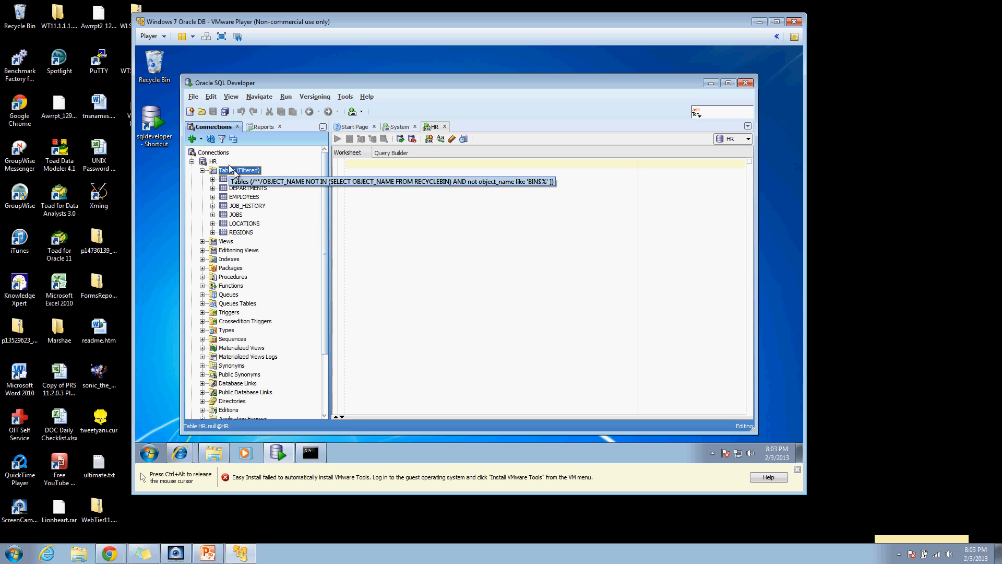
left_click(382, 162)
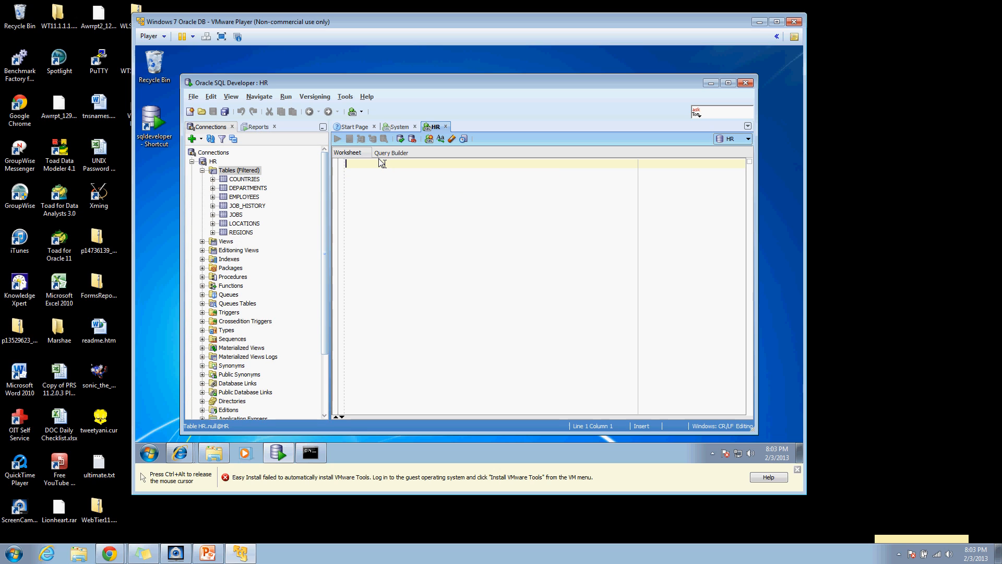
type("sel")
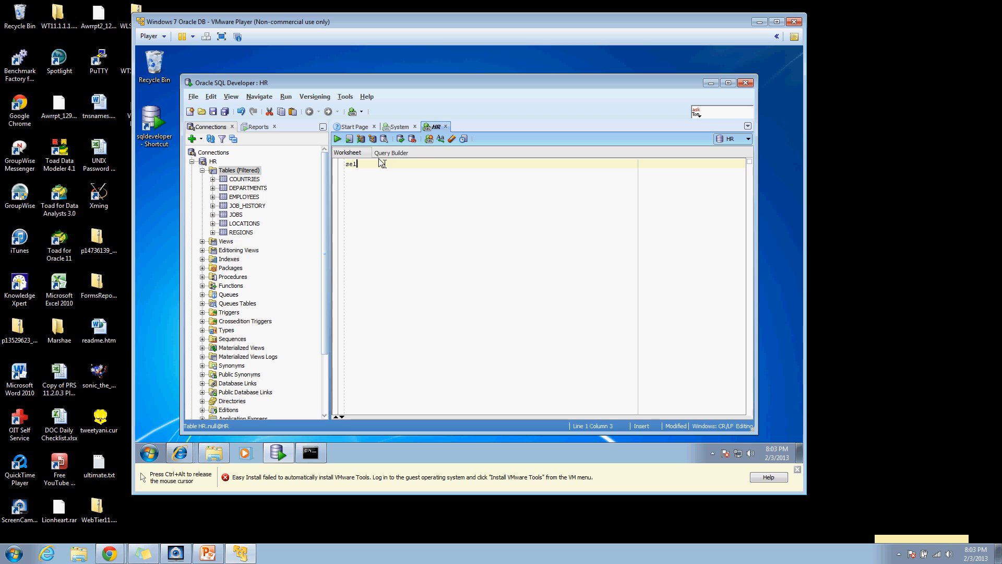
type("ect * from ")
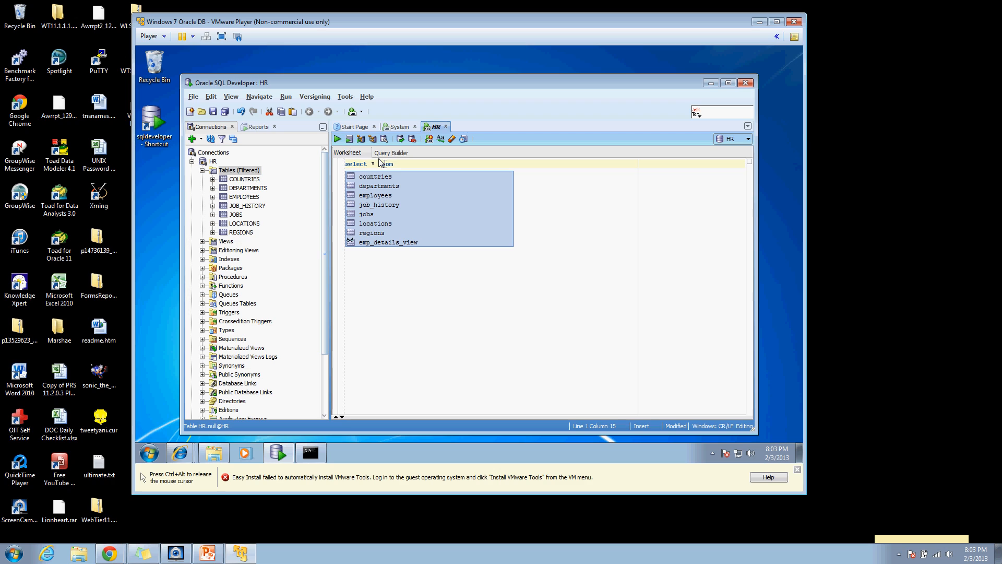
type("employees;")
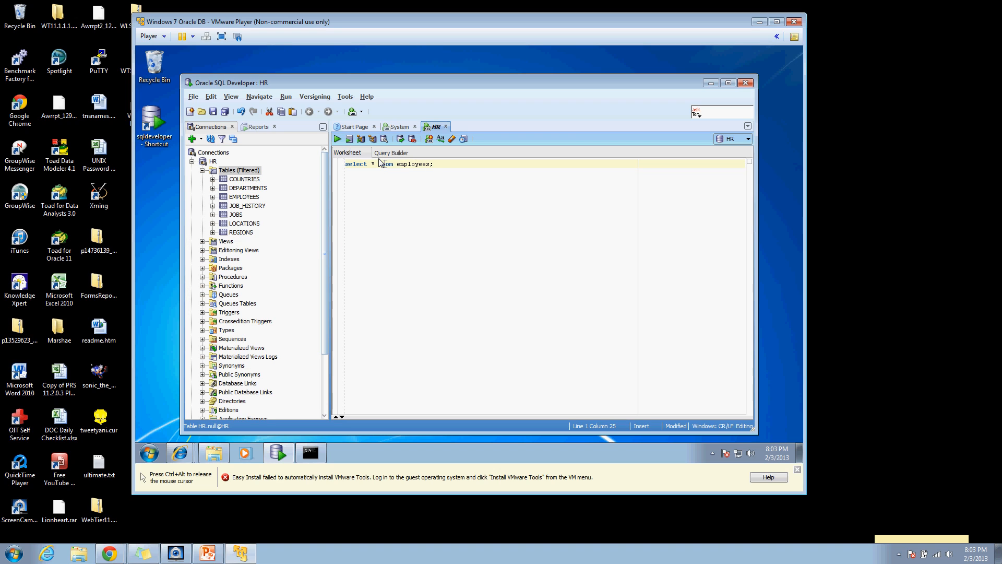
Step: Run the employees query as a script and scroll through its 107-row output
left_click(348, 138)
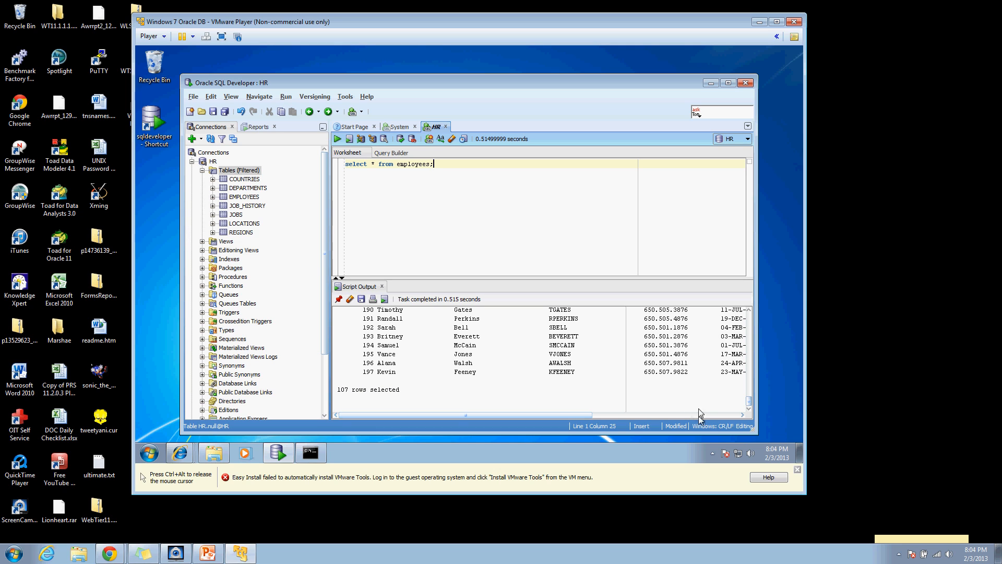
left_click_drag(751, 402, 726, 300)
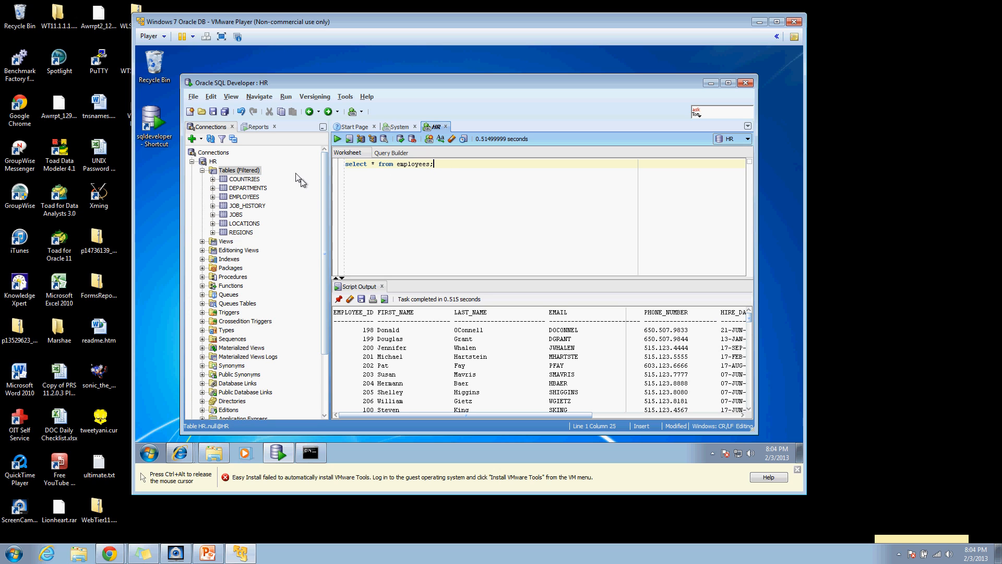
left_click(212, 196)
Step: View the EMPLOYEES column definitions, check the Start Page and System tabs, then minimize SQL Developer
left_click(224, 197)
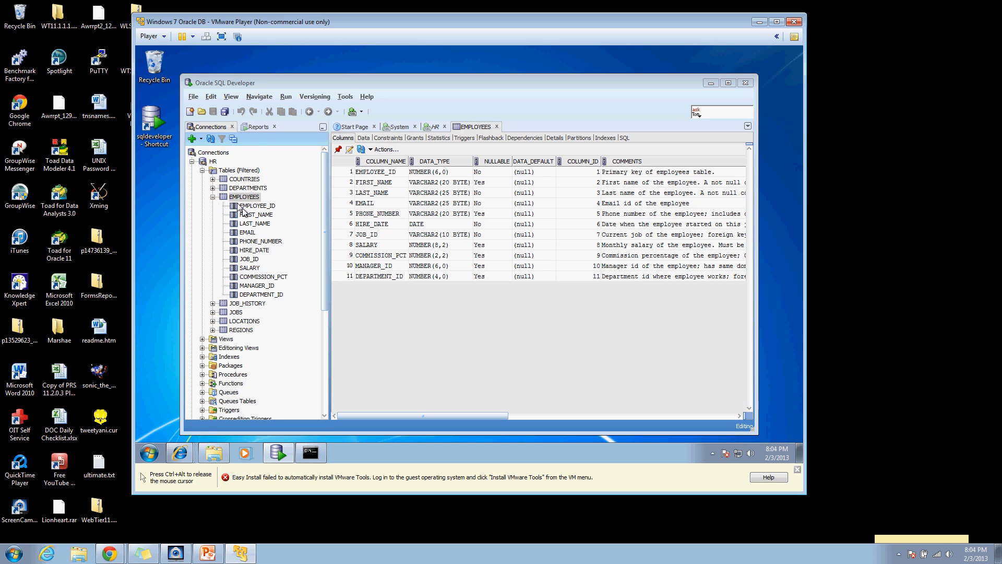
left_click(347, 136)
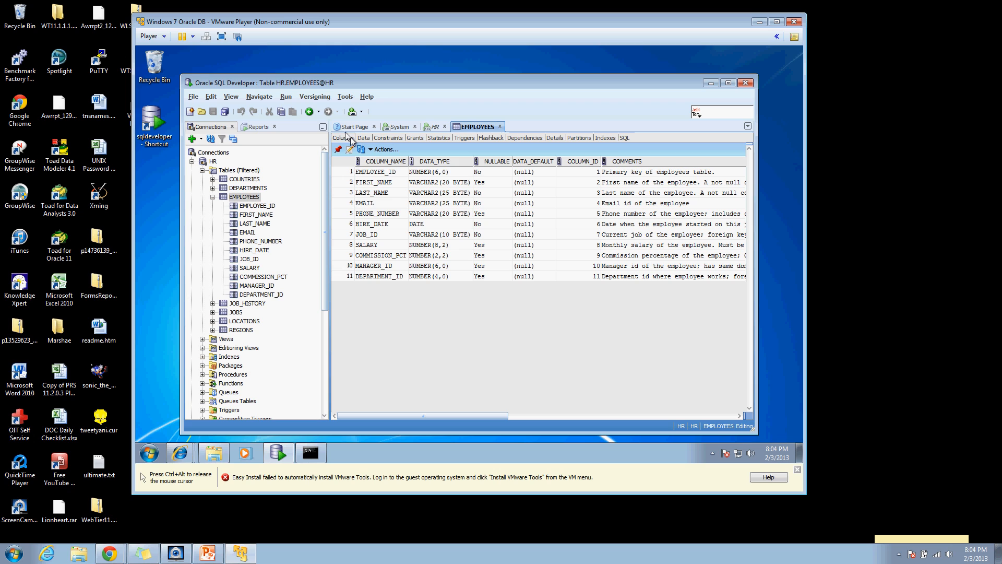
left_click(289, 125)
left_click(345, 125)
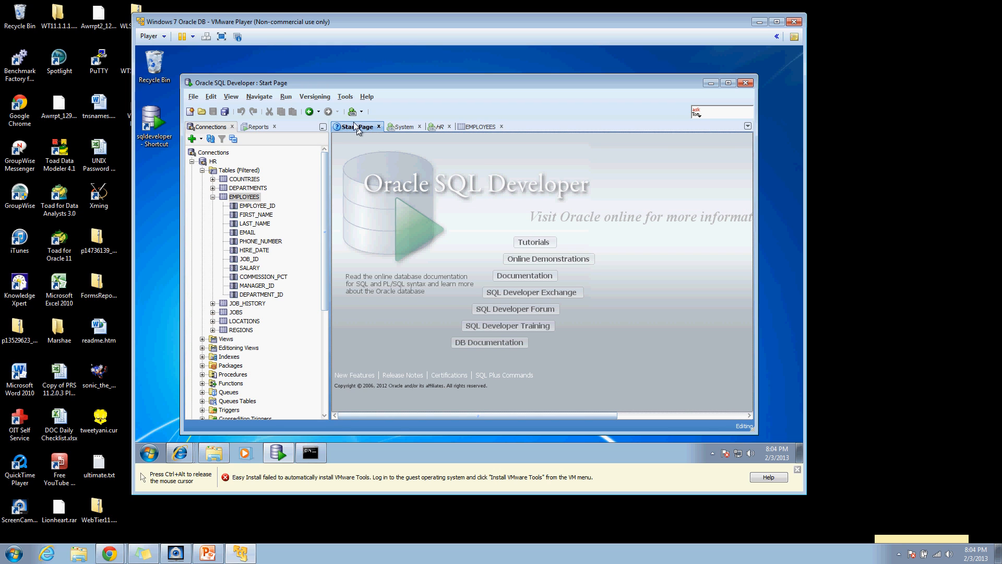
left_click(398, 126)
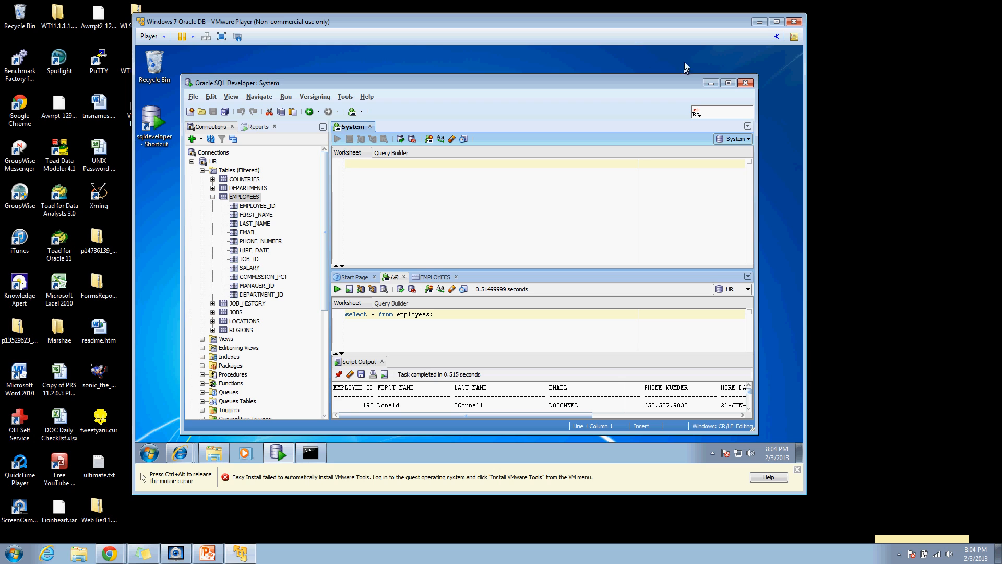
left_click(711, 84)
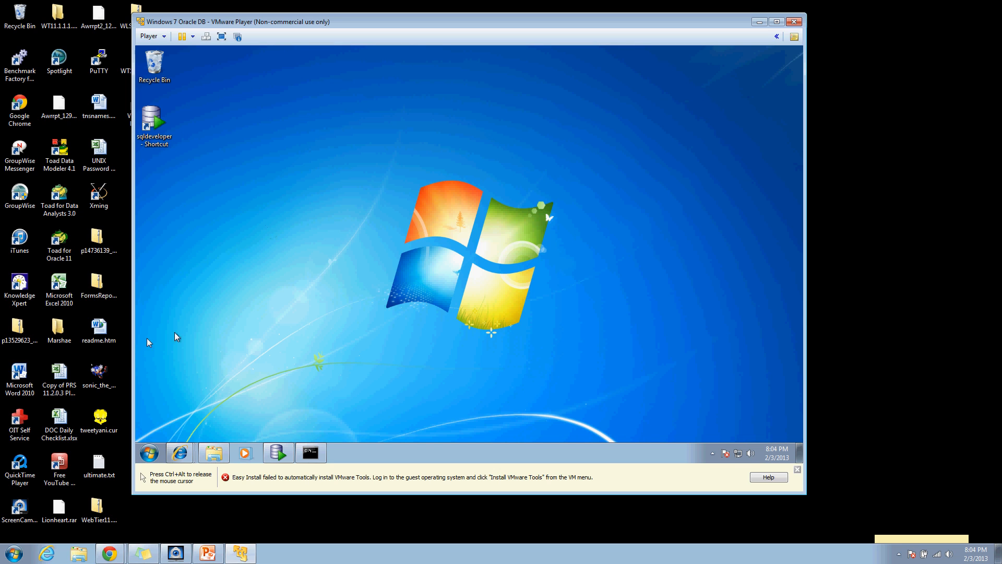
Step: Launch Database Control from Start > All Programs > Oracle - OraDb11g_home1
left_click(175, 447)
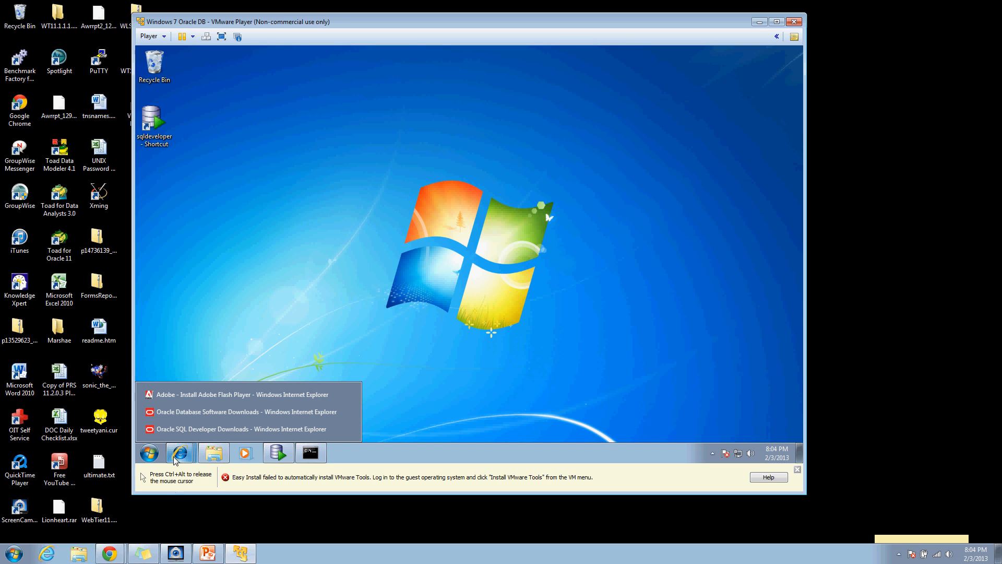
left_click(150, 453)
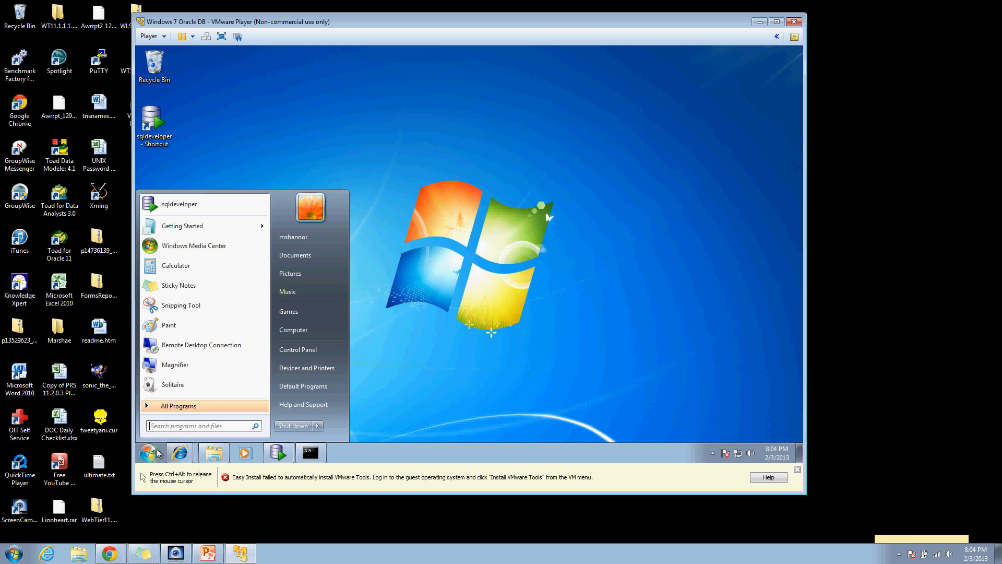
left_click(184, 405)
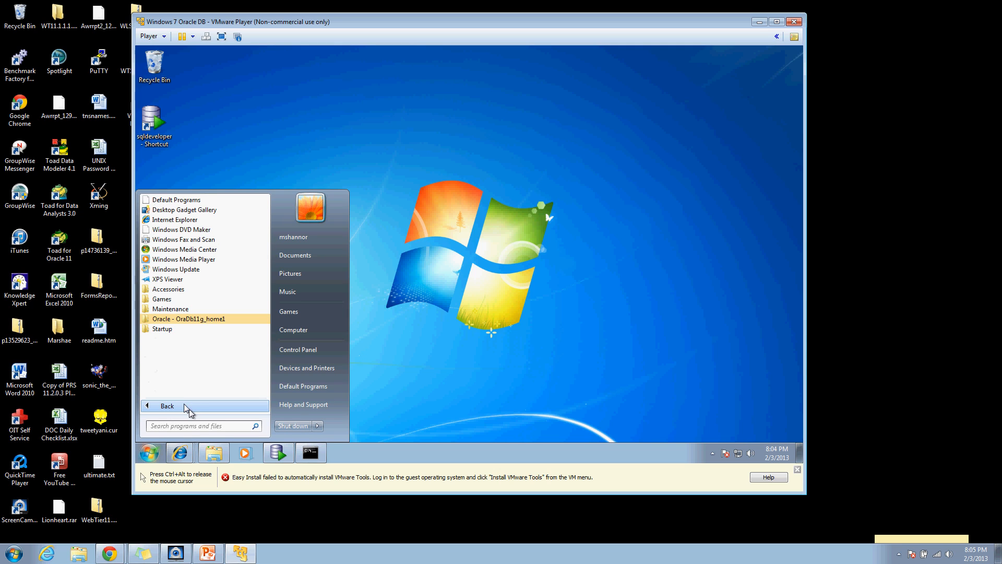
left_click(205, 319)
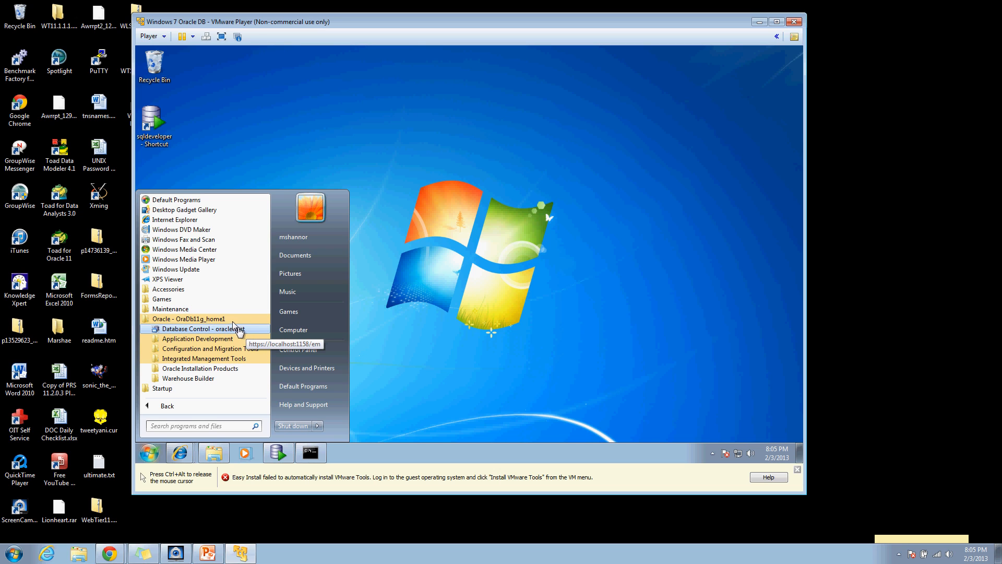
left_click(226, 329)
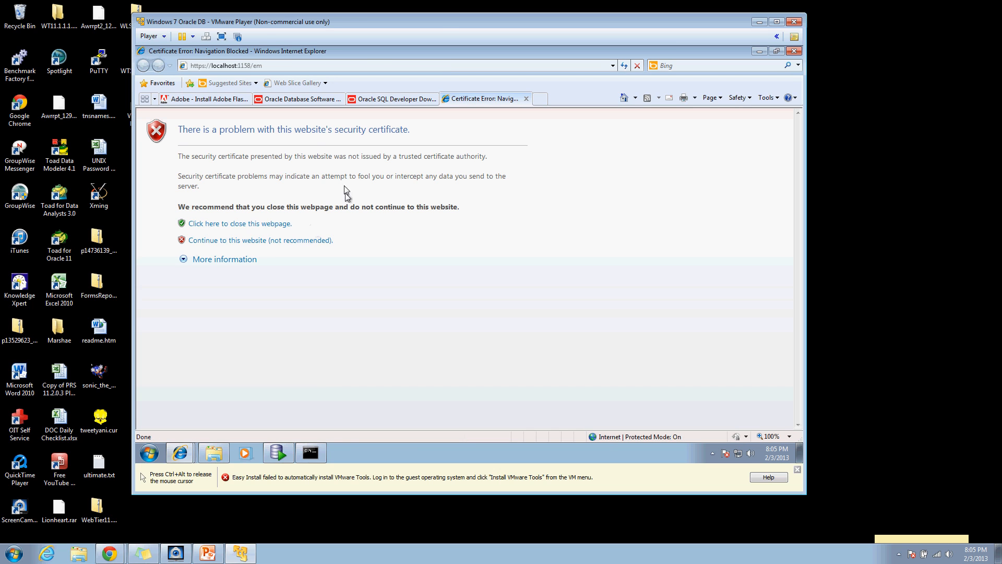
Step: Continue past the certificate warning and log in to Enterprise Manager as system
left_click(265, 241)
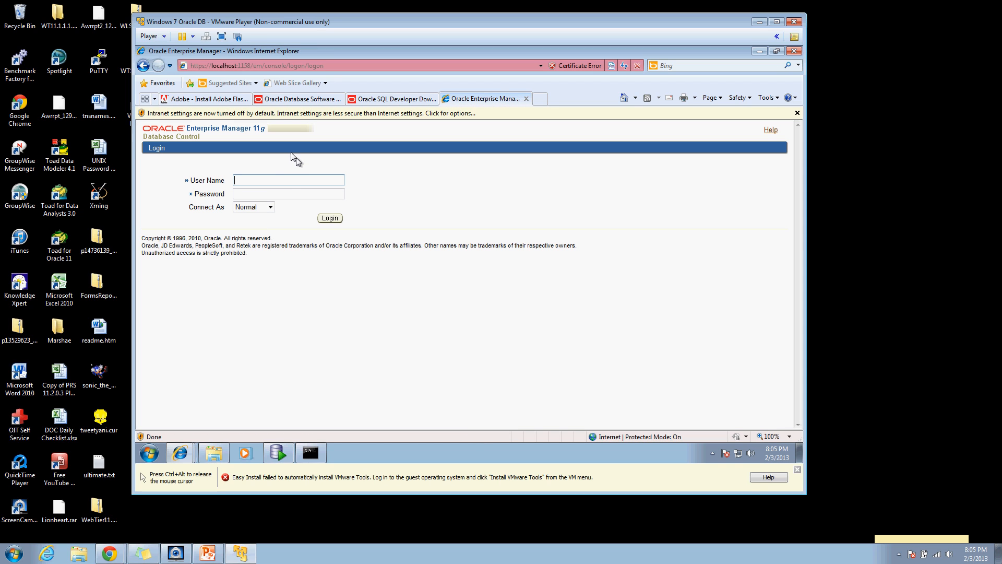
type("system")
key("Tab")
type("•••••")
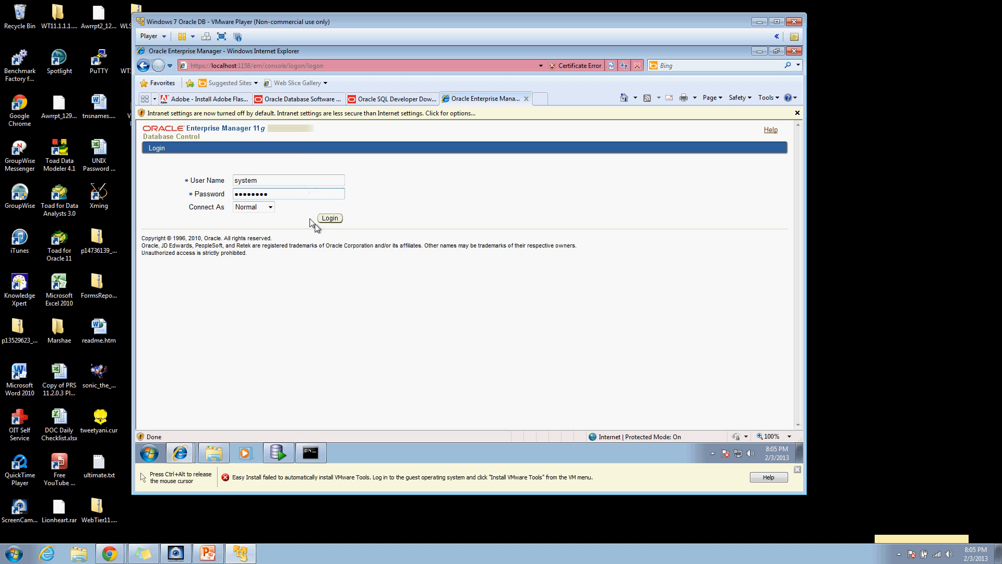
left_click(336, 218)
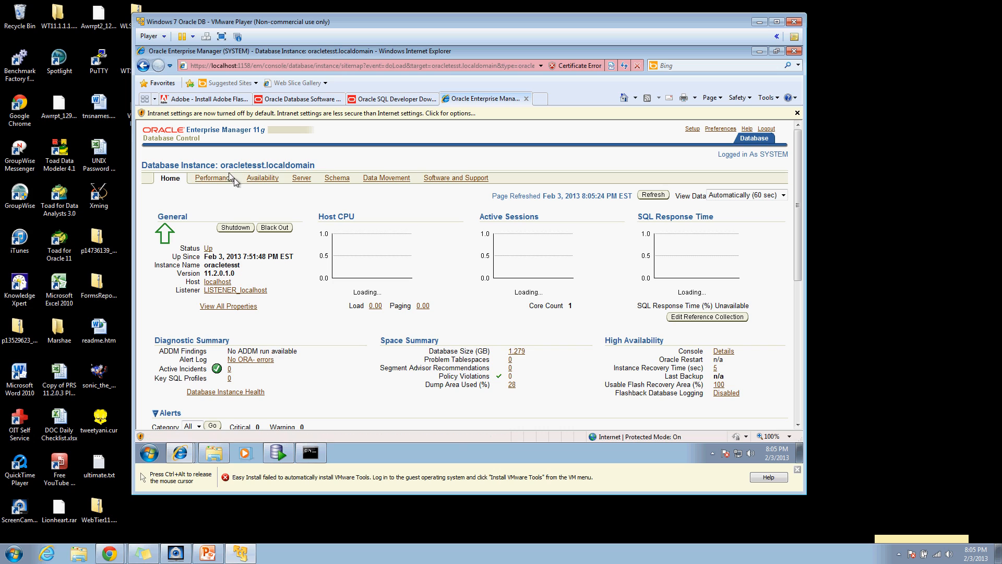
Step: Open the Server tab, check the SQL*Plus console's alter user output, and return to Enterprise Manager
left_click(307, 179)
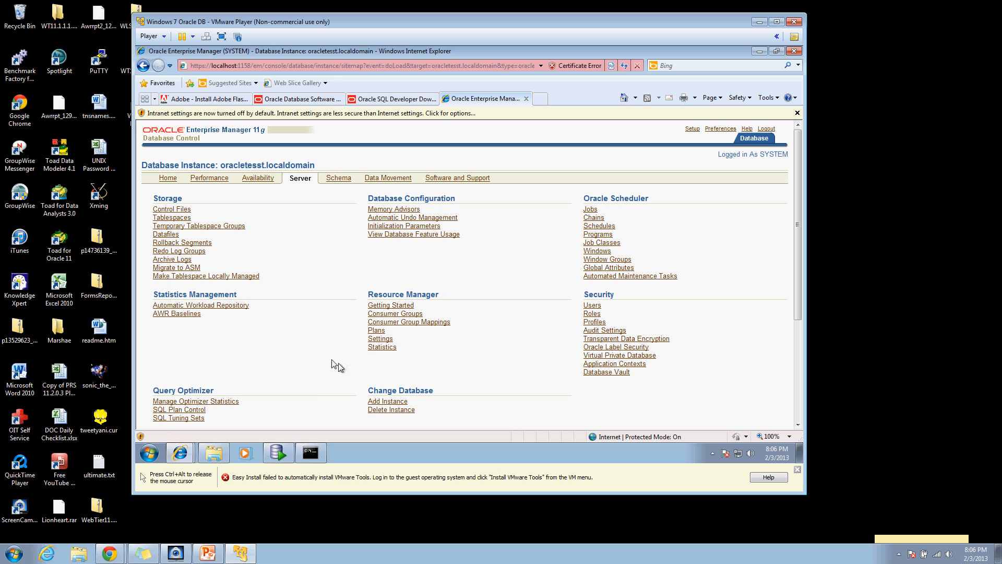
left_click(310, 452)
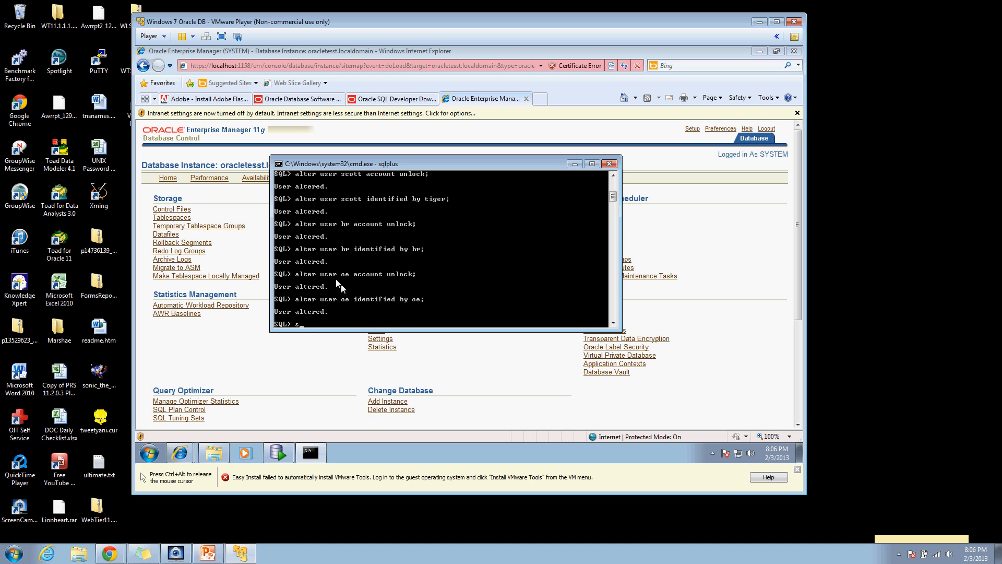
left_click(248, 299)
Step: Switch between Enterprise Manager and the SQL*Plus console, then close the console window
key("ctrl+alt")
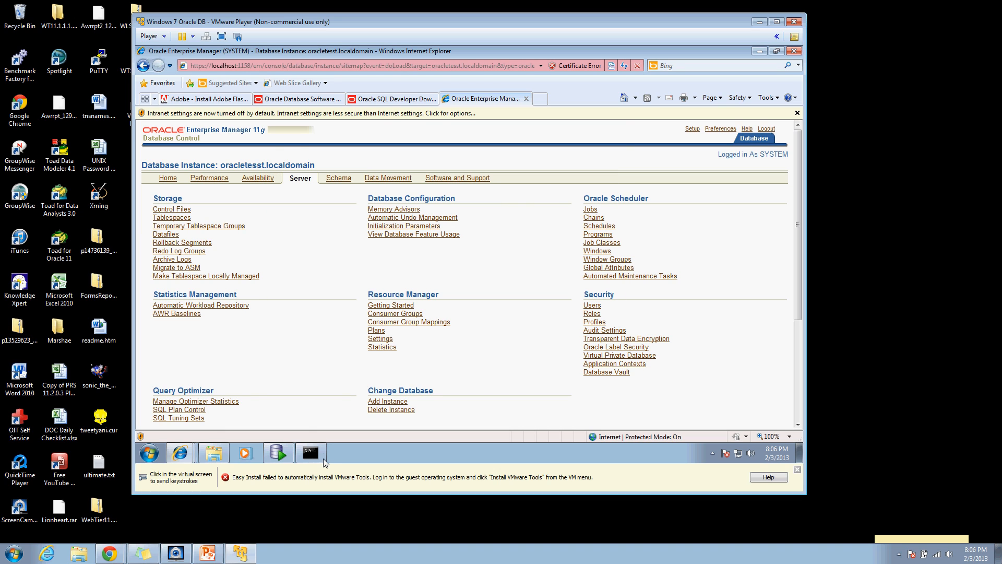
left_click(325, 463)
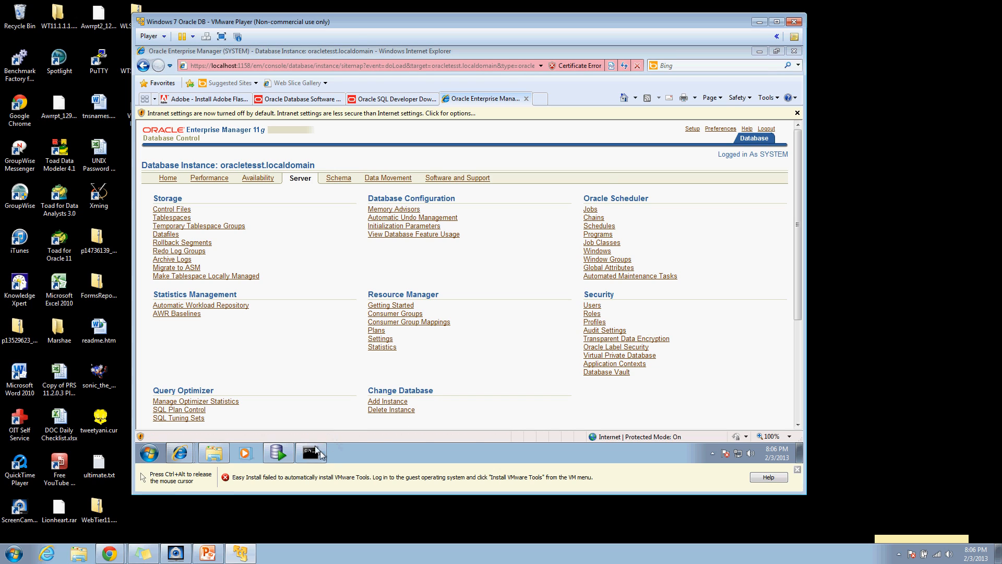
left_click(313, 454)
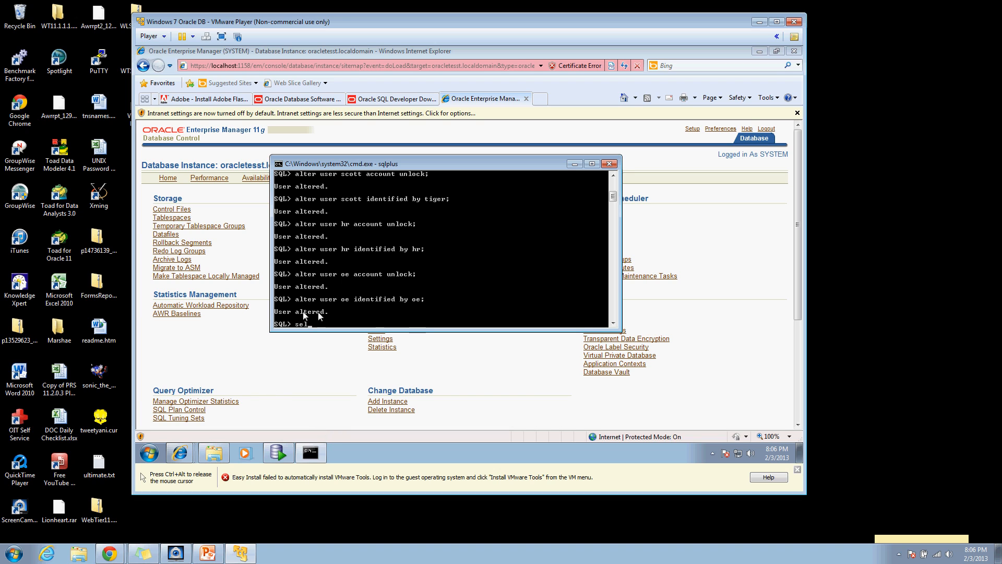
left_click(284, 348)
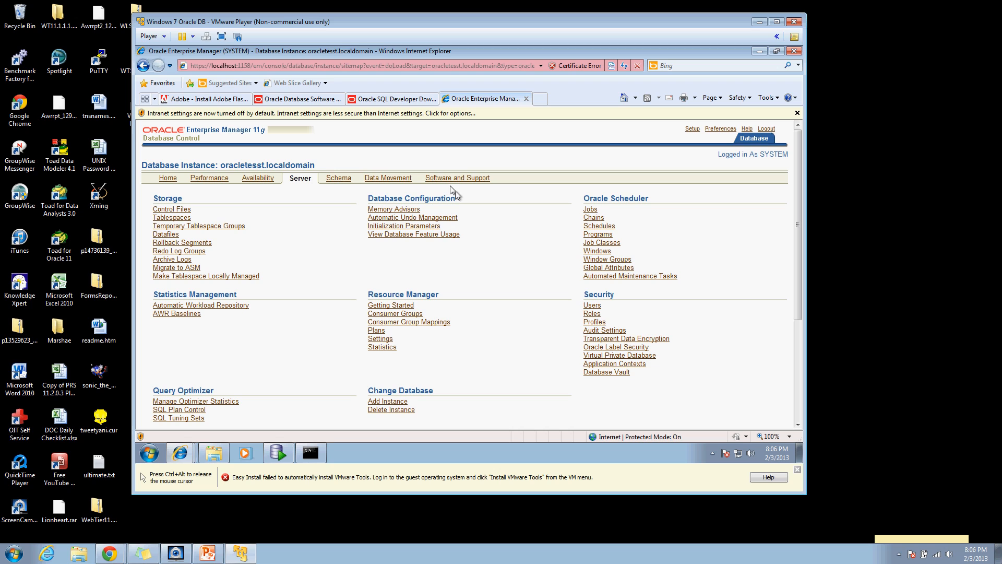
left_click(310, 452)
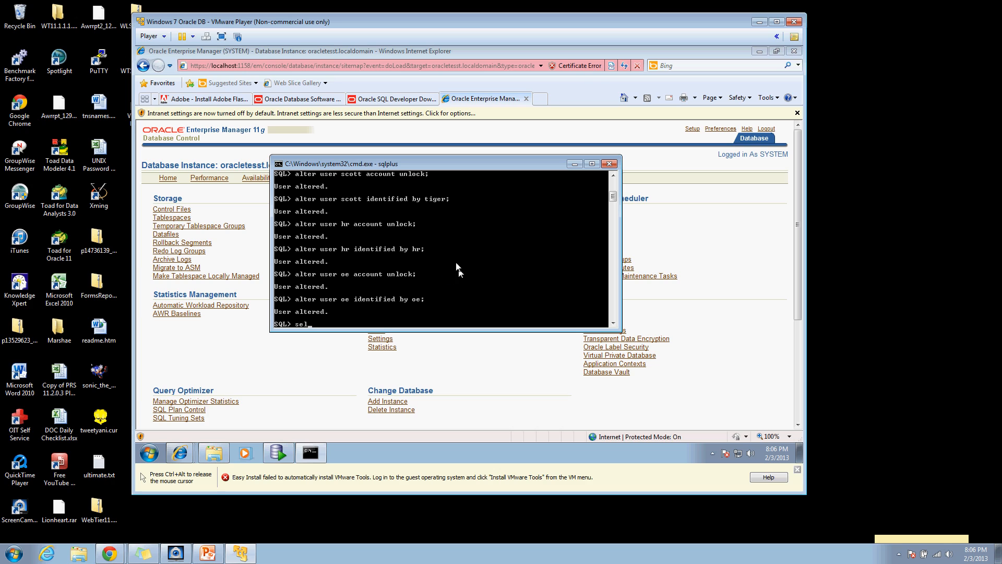
left_click(615, 163)
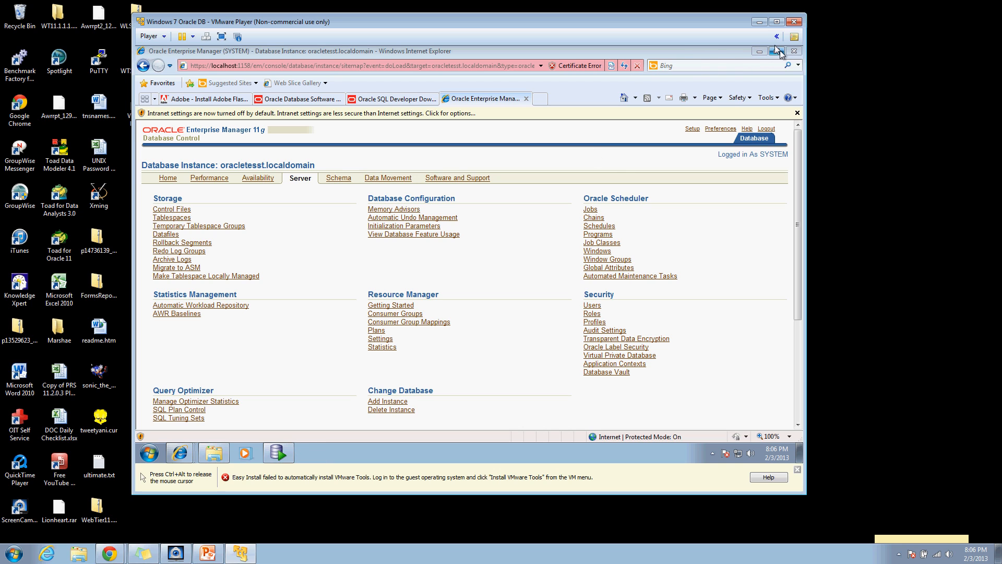
Step: Close Internet Explorer with all its tabs and move focus off the virtual machine
left_click(794, 51)
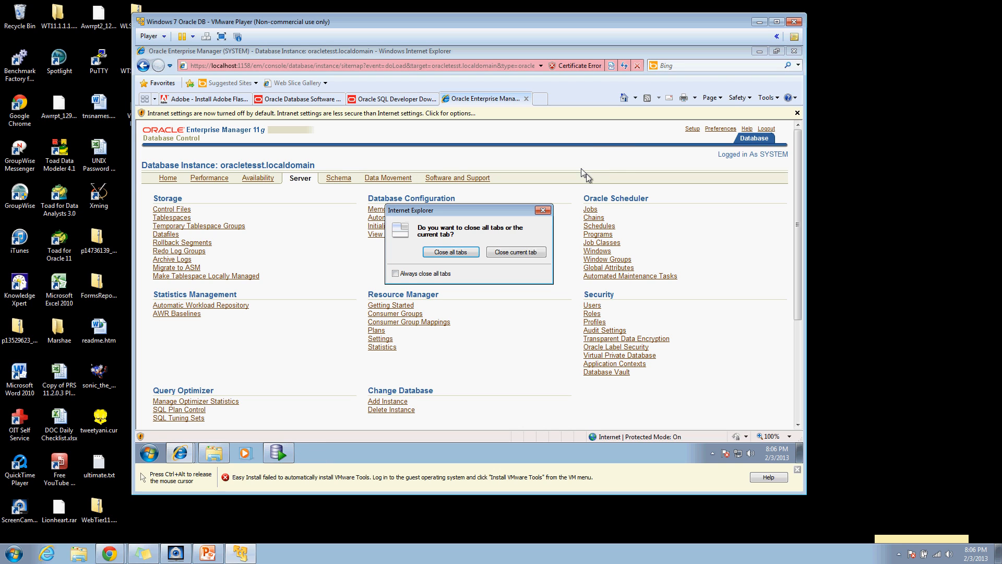
key("Return")
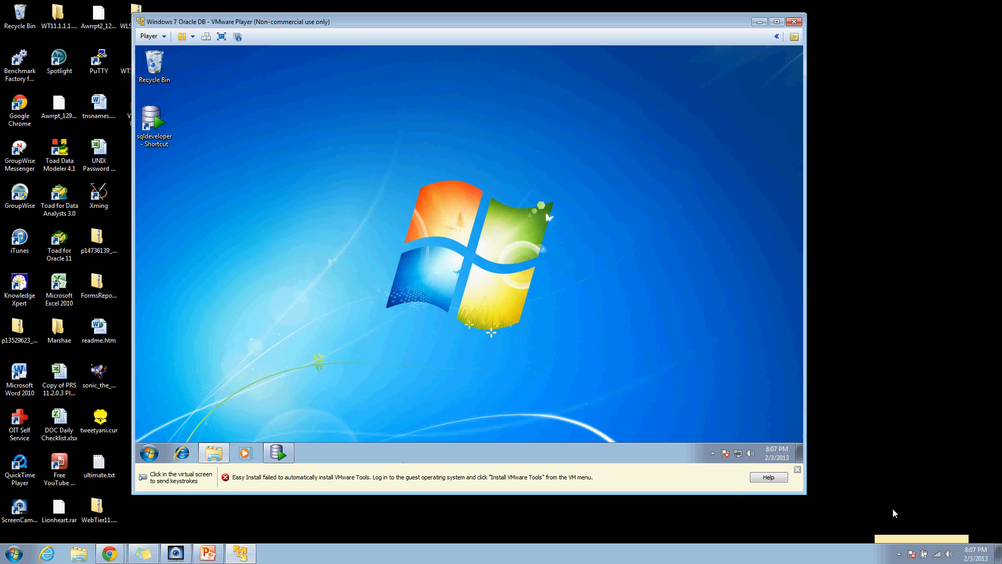
left_click(920, 508)
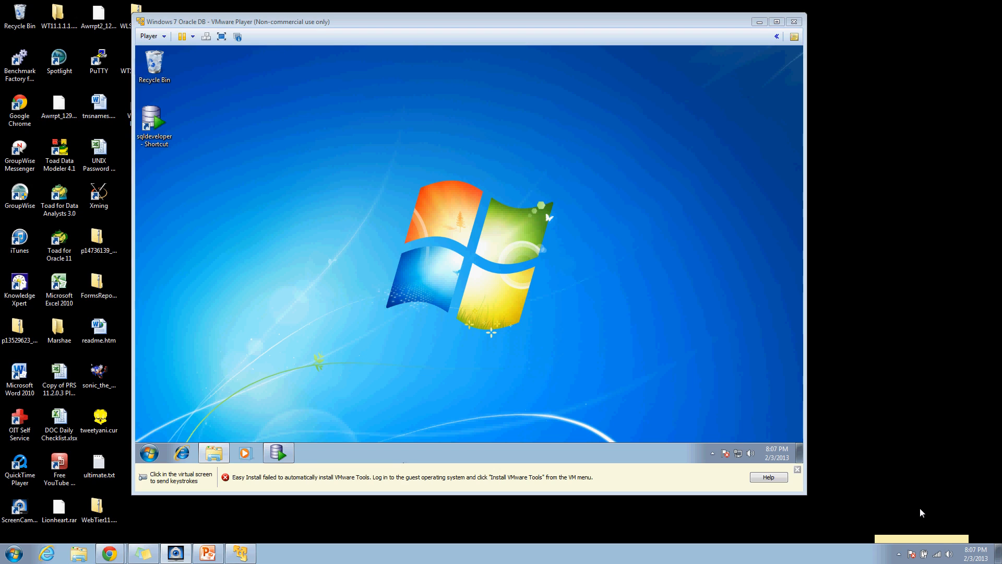